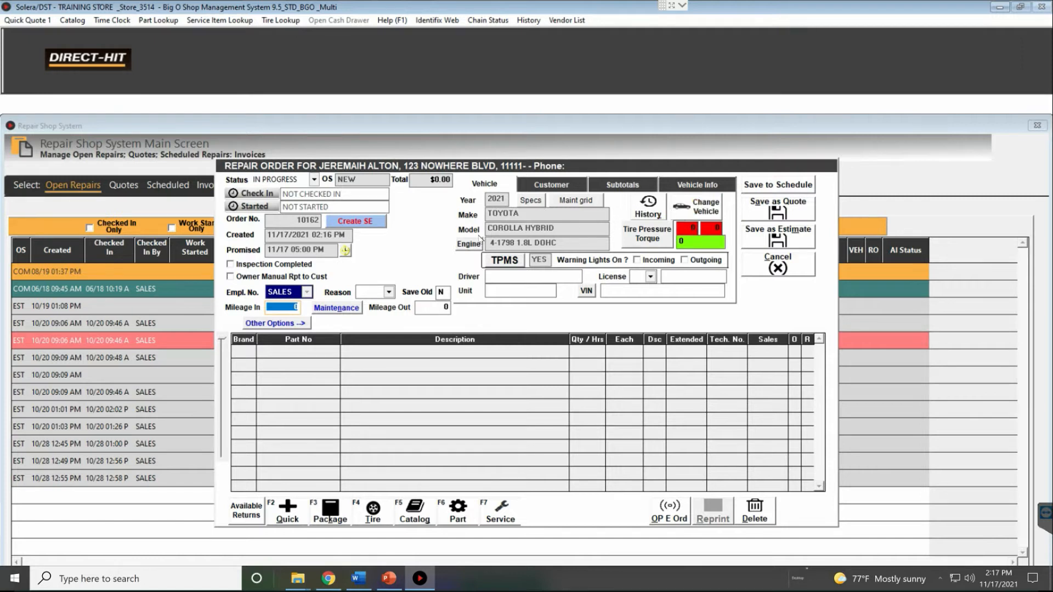
# Open the Status list on the Corolla Hybrid repair order, which shows IN PROGRESS
pyautogui.click(315, 179)
# Browse the available order statuses and set the repair order to ON HOLD
pyautogui.click(315, 179)
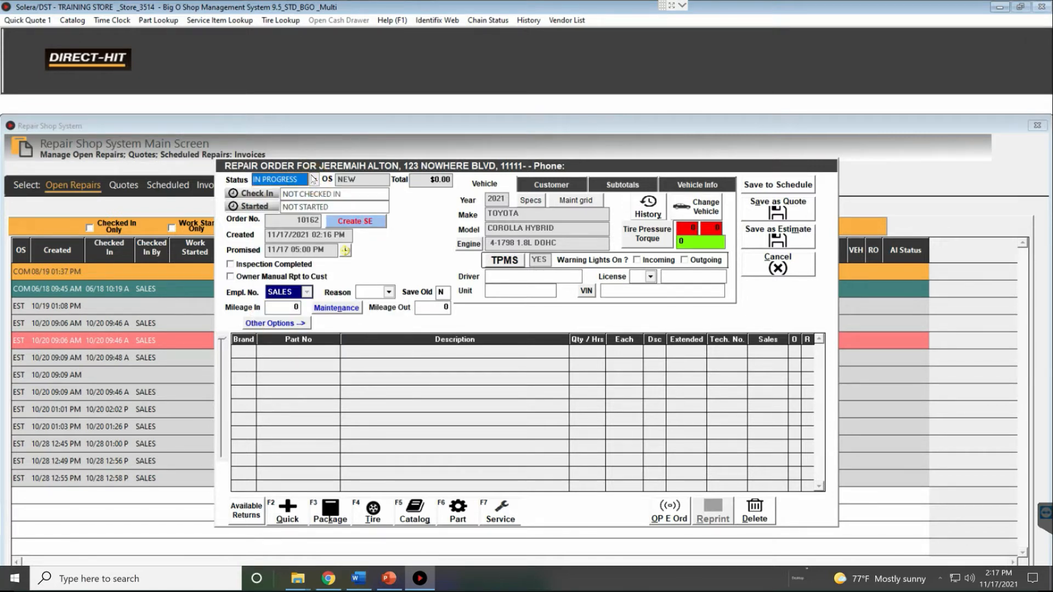
pyautogui.click(313, 179)
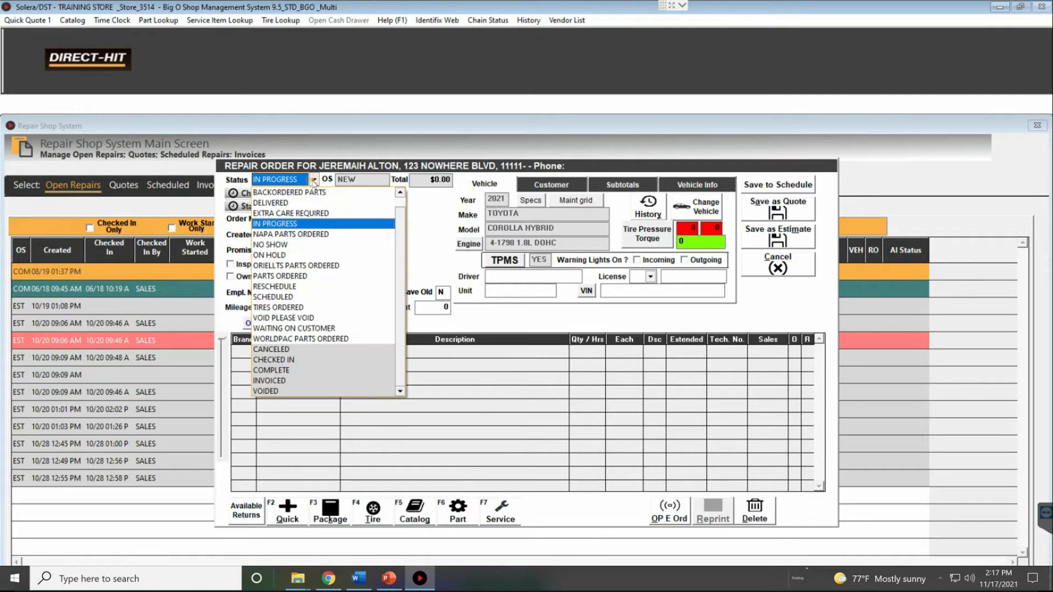
pyautogui.click(401, 193)
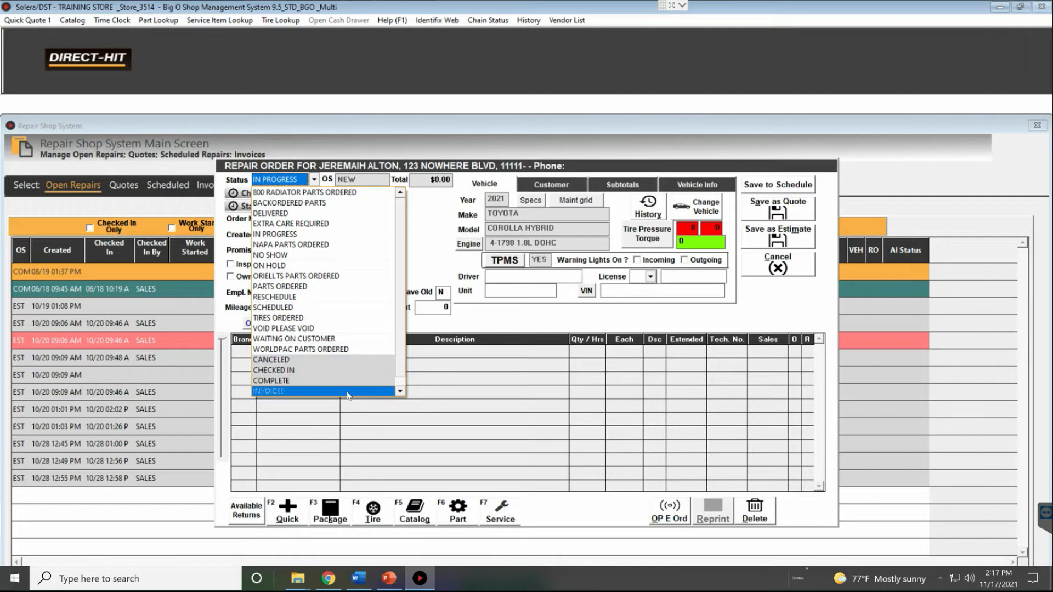
pyautogui.click(400, 391)
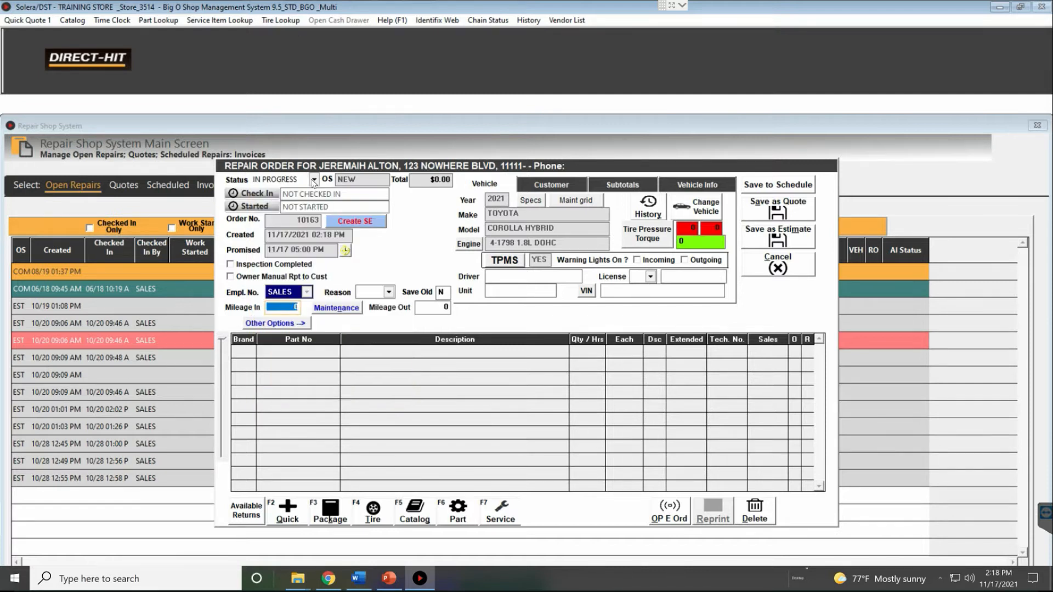
pyautogui.click(314, 180)
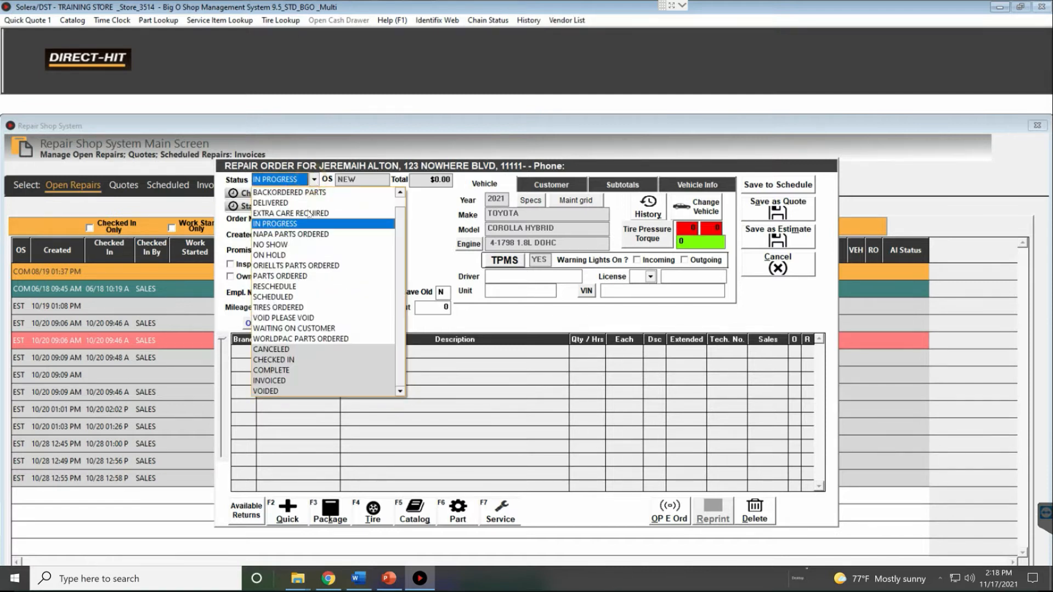
pyautogui.click(399, 193)
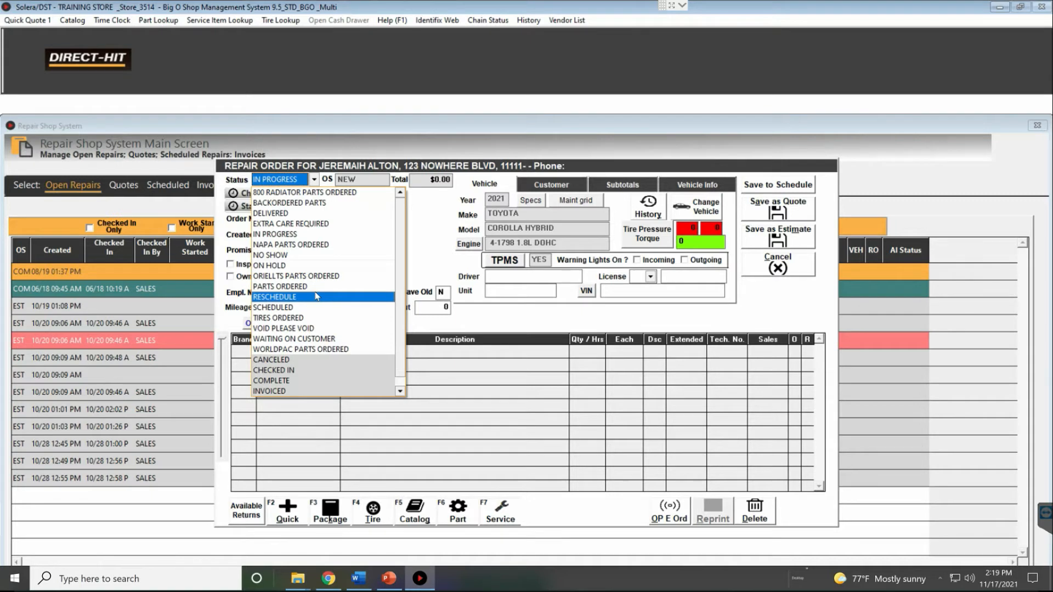
pyautogui.press('Up')
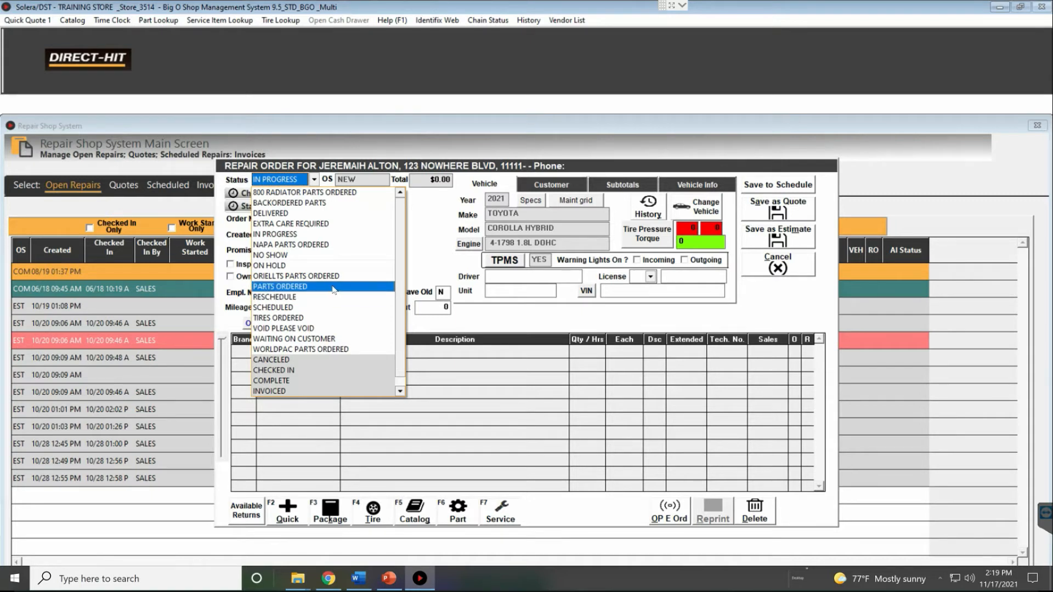
pyautogui.click(274, 267)
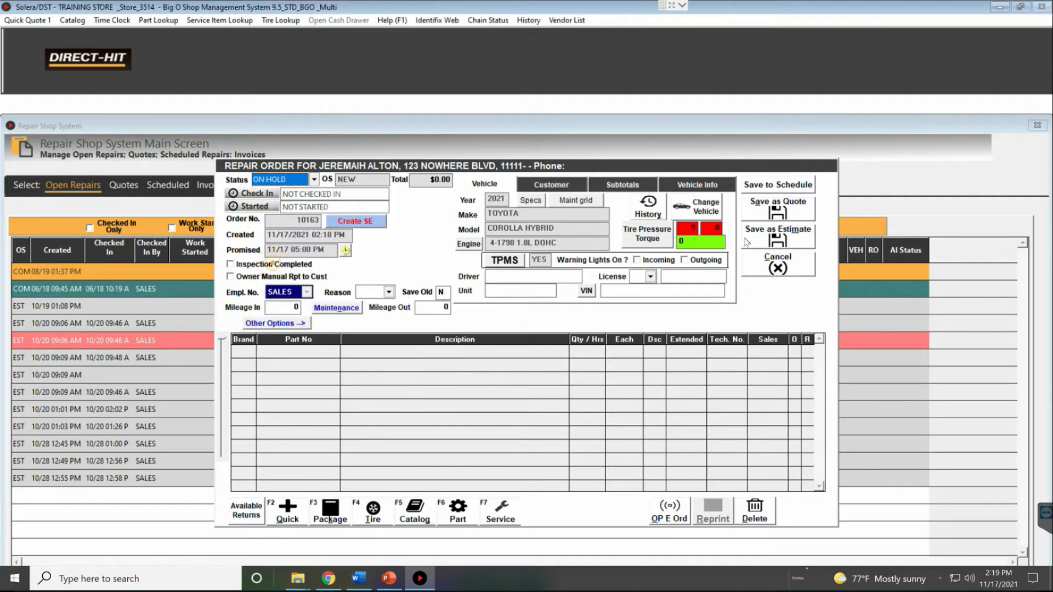
pyautogui.click(314, 180)
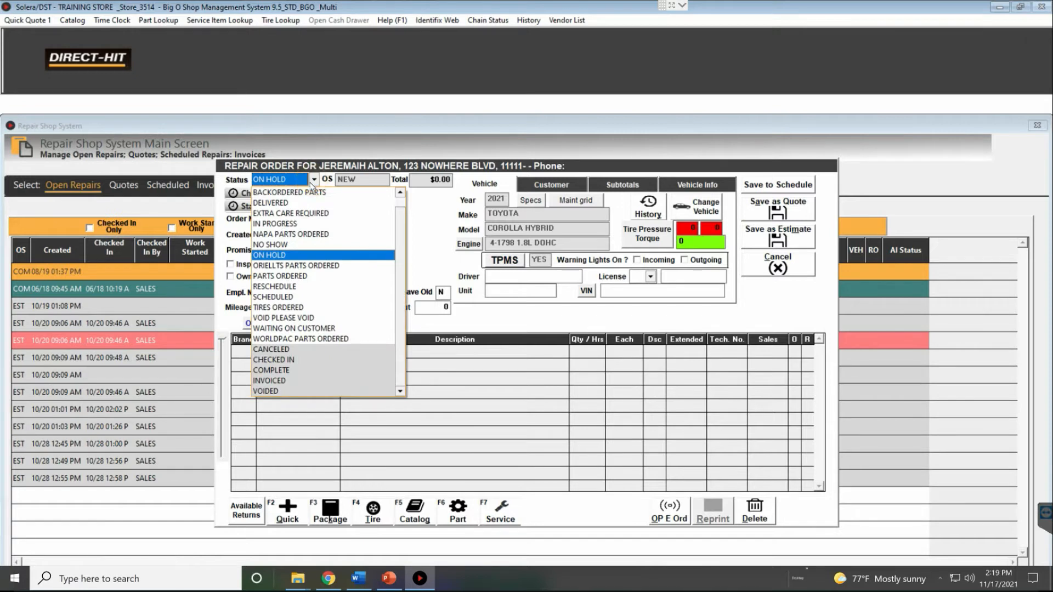
pyautogui.click(425, 233)
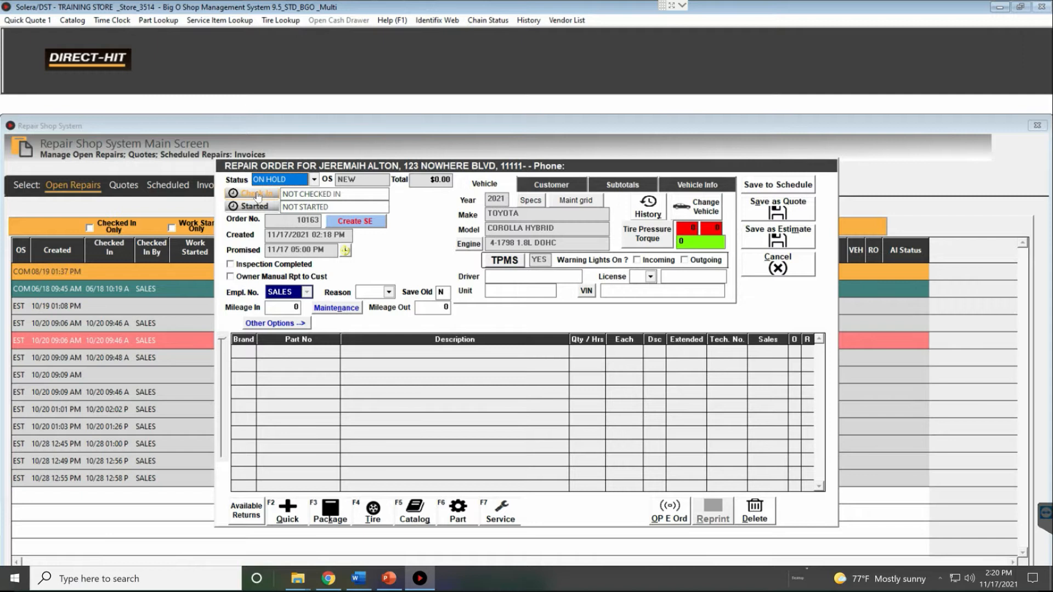
# Check in and start the order at 11/17/2021 02:20 PM, preview then cancel a sub estimate
pyautogui.click(258, 196)
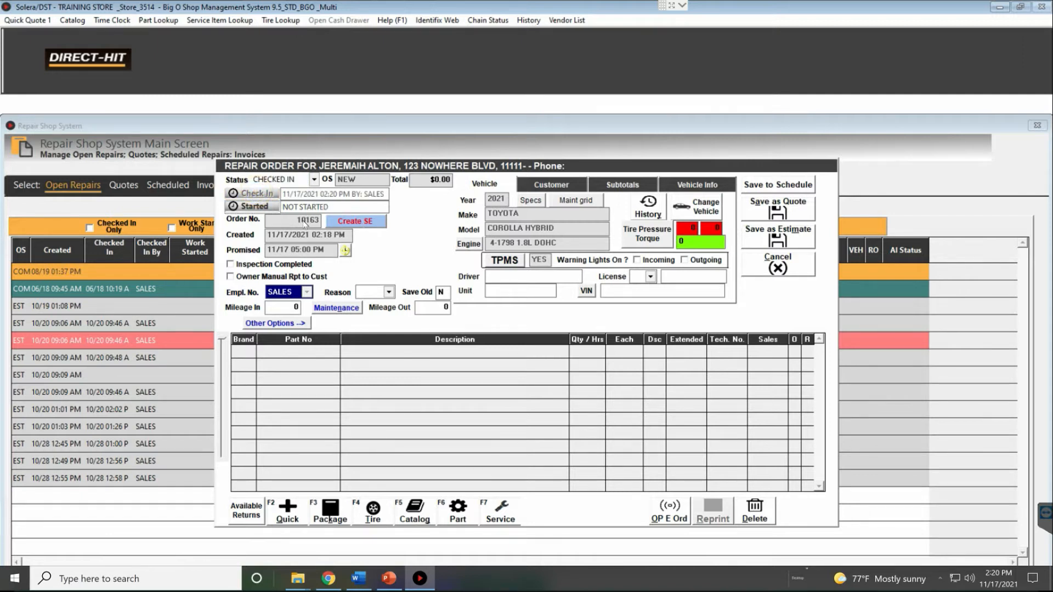
pyautogui.click(255, 207)
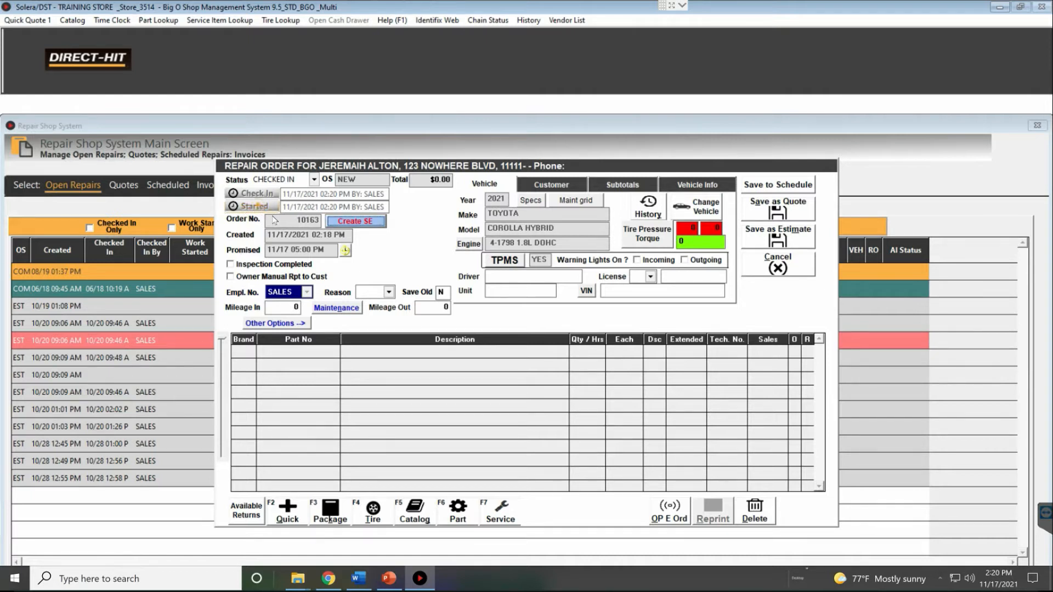
pyautogui.click(362, 225)
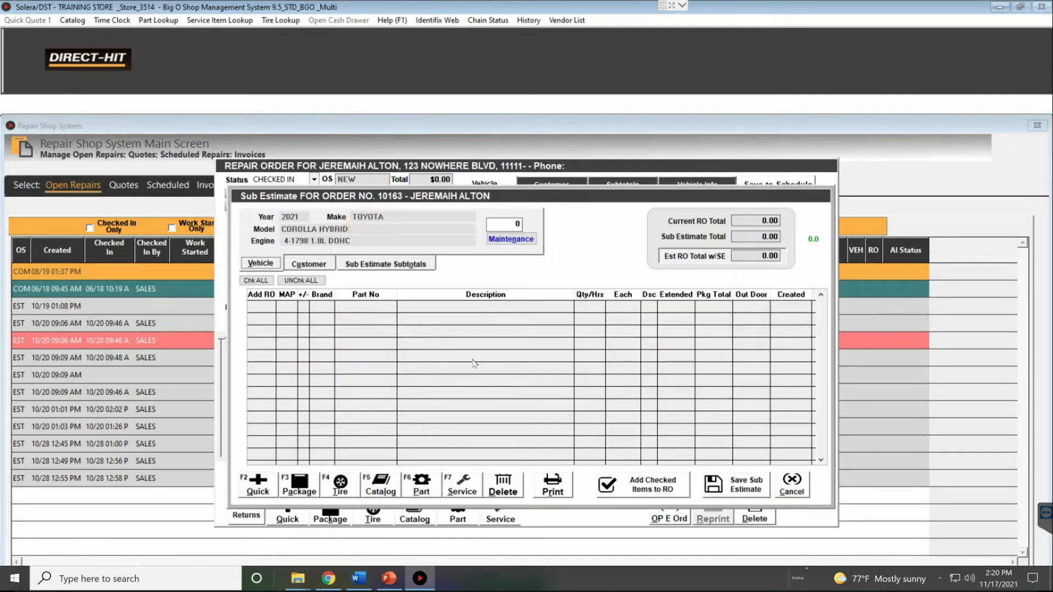
pyautogui.click(293, 264)
pyautogui.click(354, 268)
pyautogui.click(307, 265)
pyautogui.click(261, 263)
pyautogui.click(793, 485)
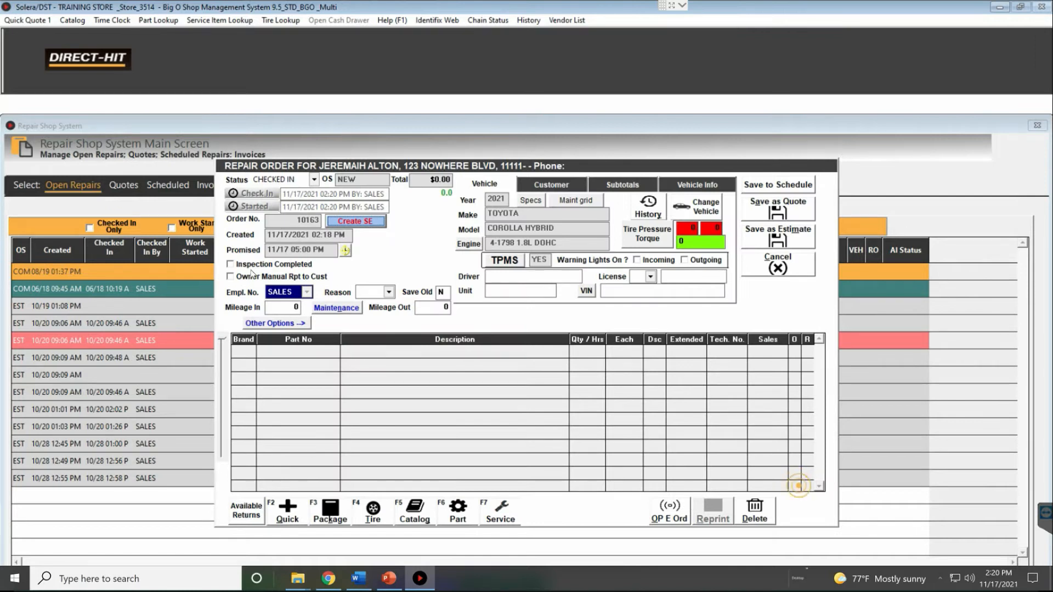
pyautogui.click(345, 250)
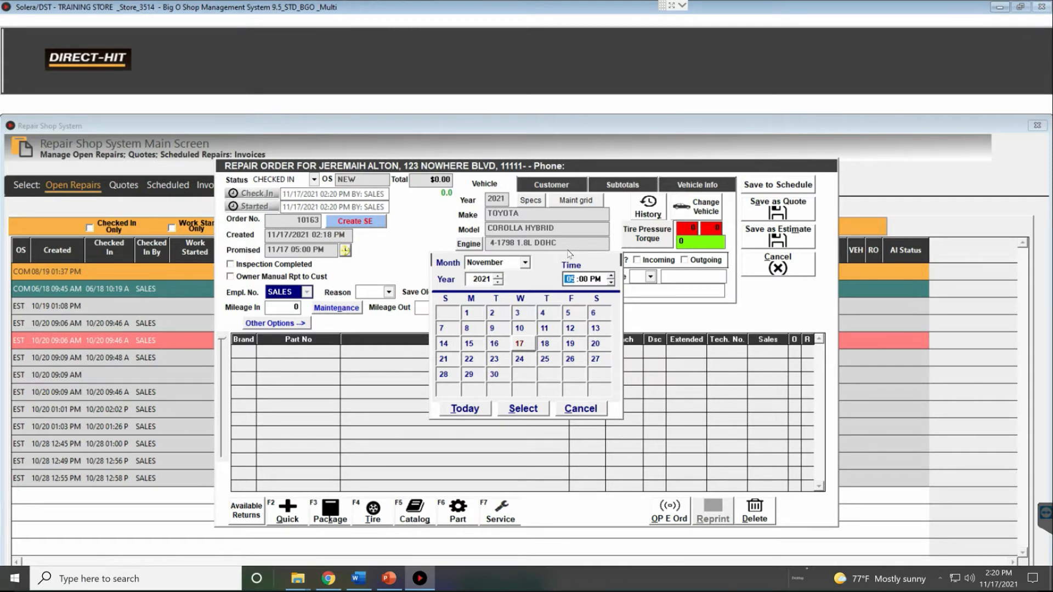
# Pick November 18 in the calendar, bring the hour down to 01 PM, and apply it
pyautogui.click(545, 343)
pyautogui.click(610, 283)
pyautogui.click(610, 284)
pyautogui.click(610, 284)
pyautogui.click(611, 284)
pyautogui.click(515, 262)
pyautogui.click(553, 257)
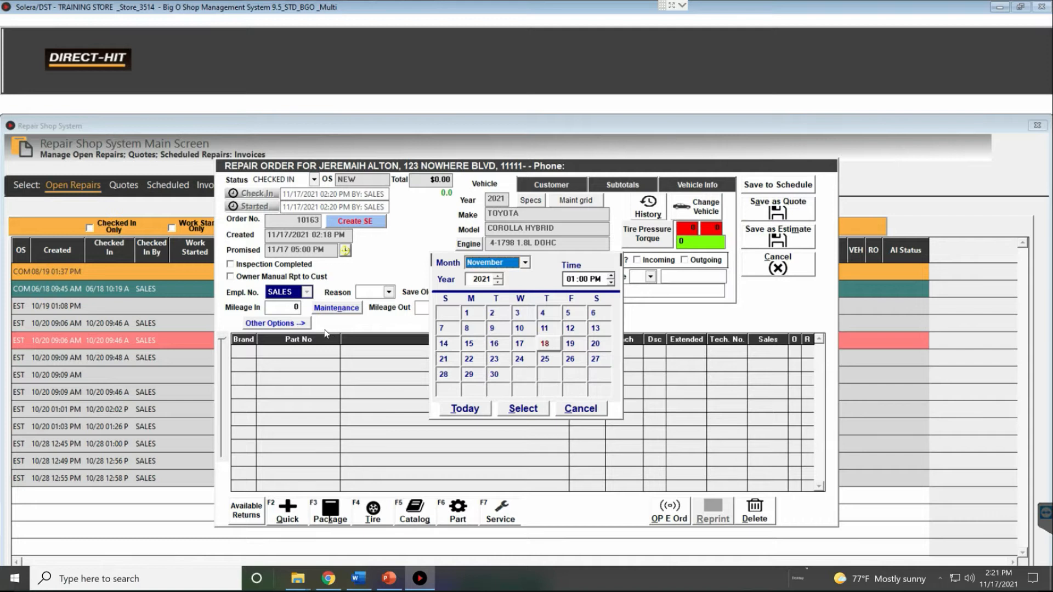
pyautogui.click(527, 409)
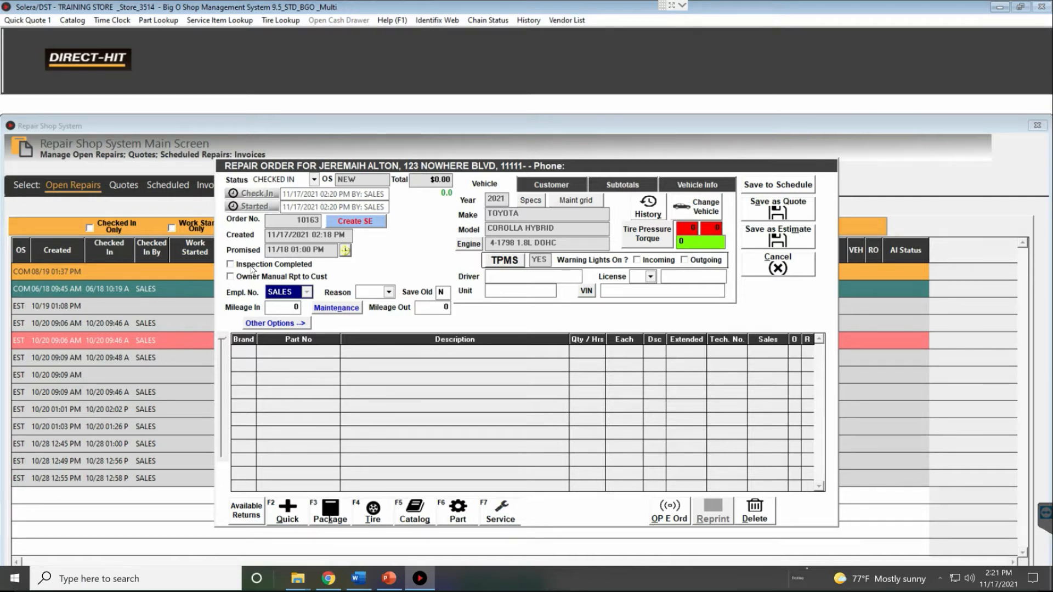
# Try the Inspection sheet from Other Options and dismiss the missing-sheet warning
pyautogui.click(294, 324)
pyautogui.click(230, 241)
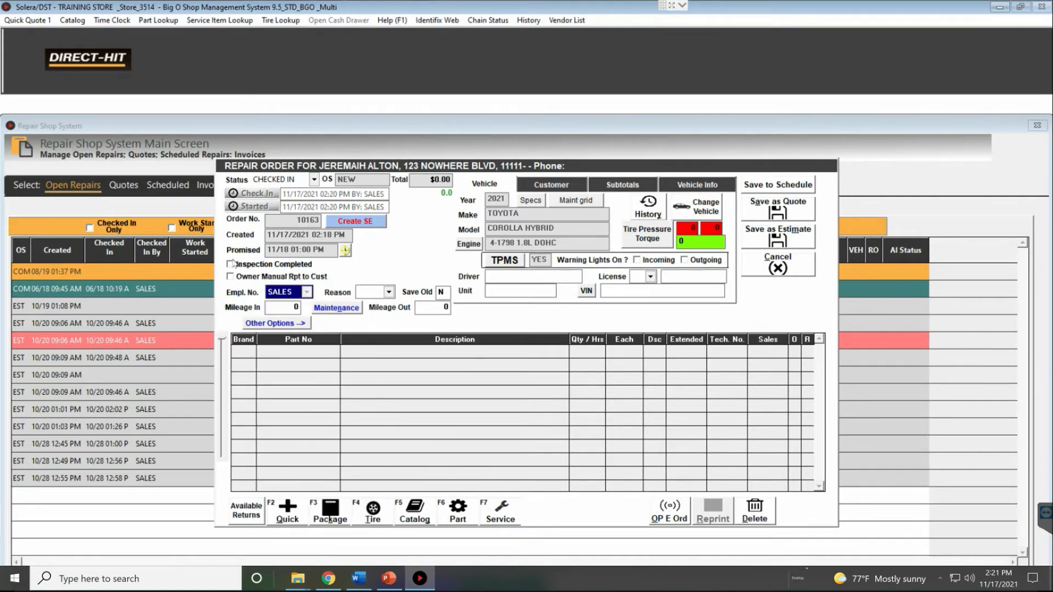
pyautogui.click(257, 323)
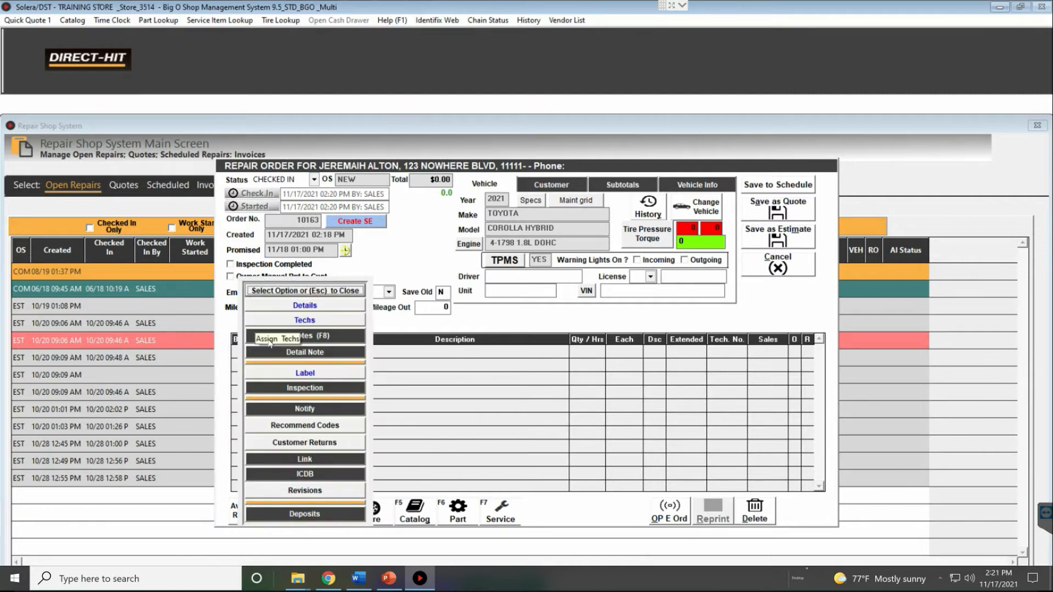
pyautogui.click(298, 390)
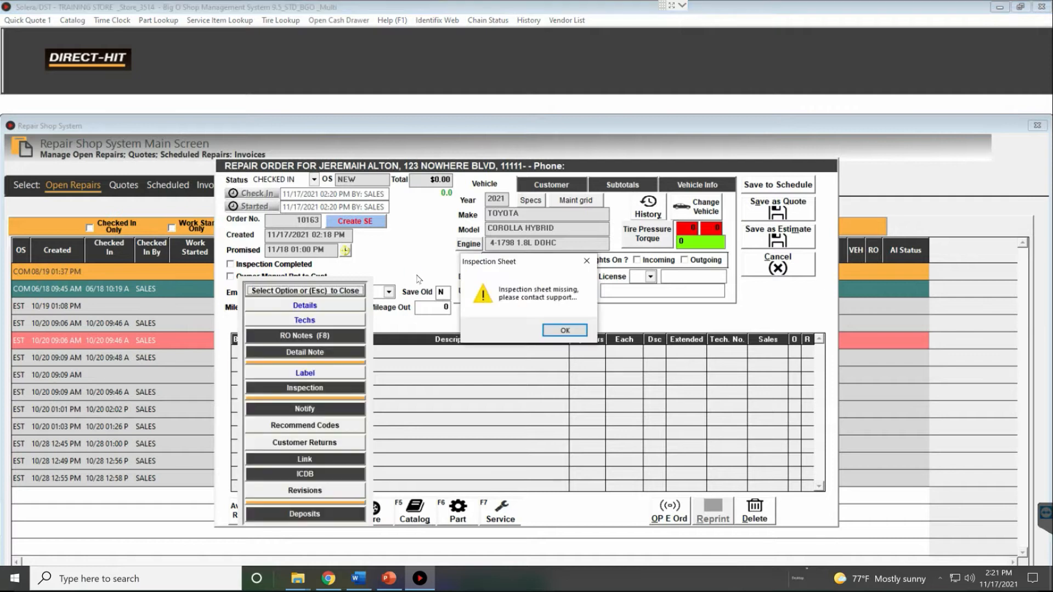
pyautogui.click(564, 330)
pyautogui.press('Escape')
# Tick Inspection Completed, enter 30000 miles in, leave Reason as NONE, and edit save old parts
pyautogui.click(230, 265)
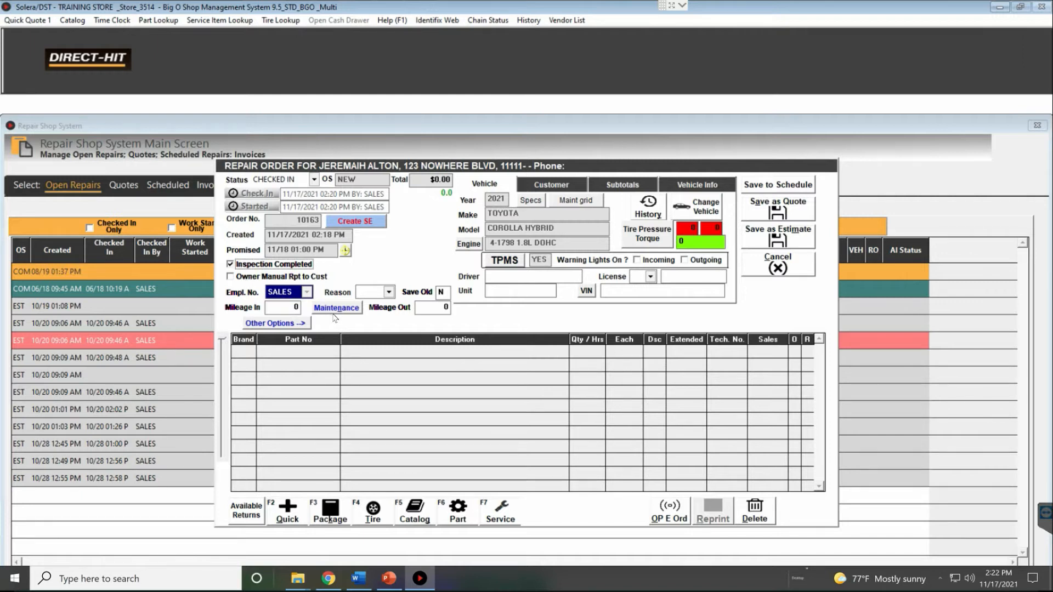
pyautogui.click(293, 309)
pyautogui.write('30000')
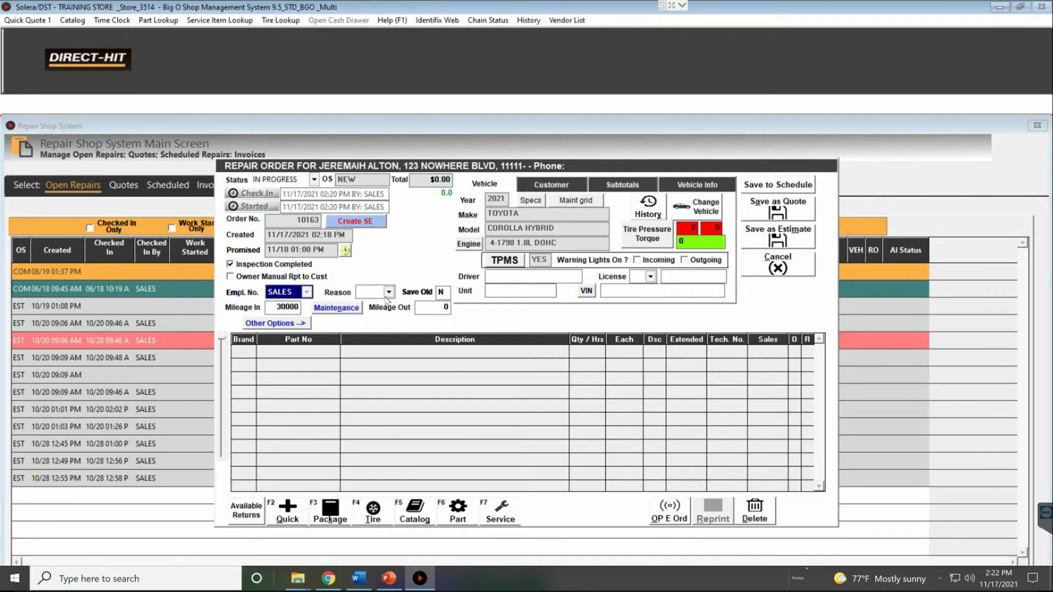
pyautogui.click(388, 293)
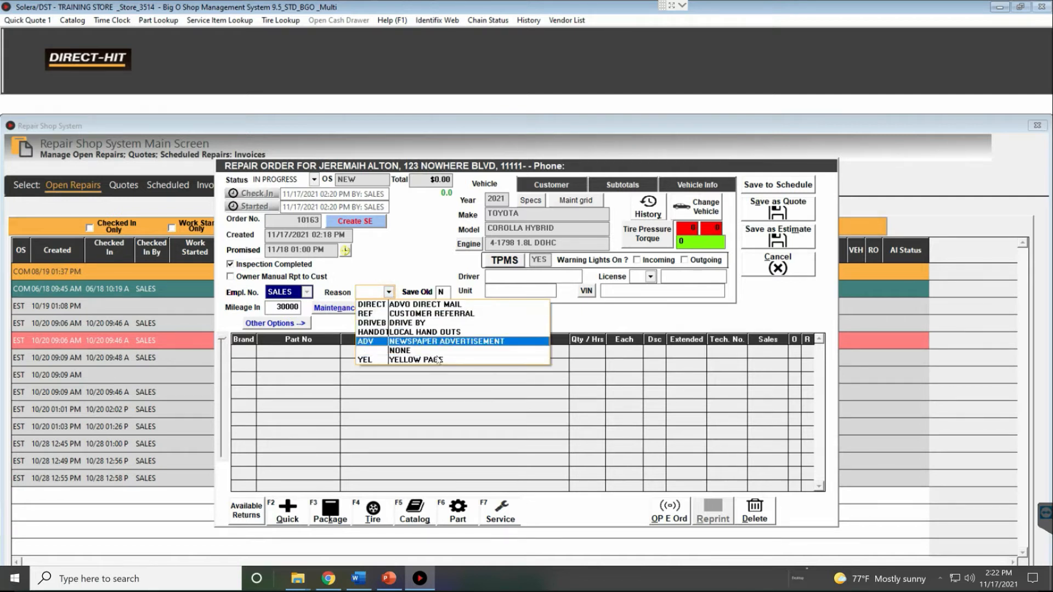
pyautogui.click(420, 350)
pyautogui.click(441, 292)
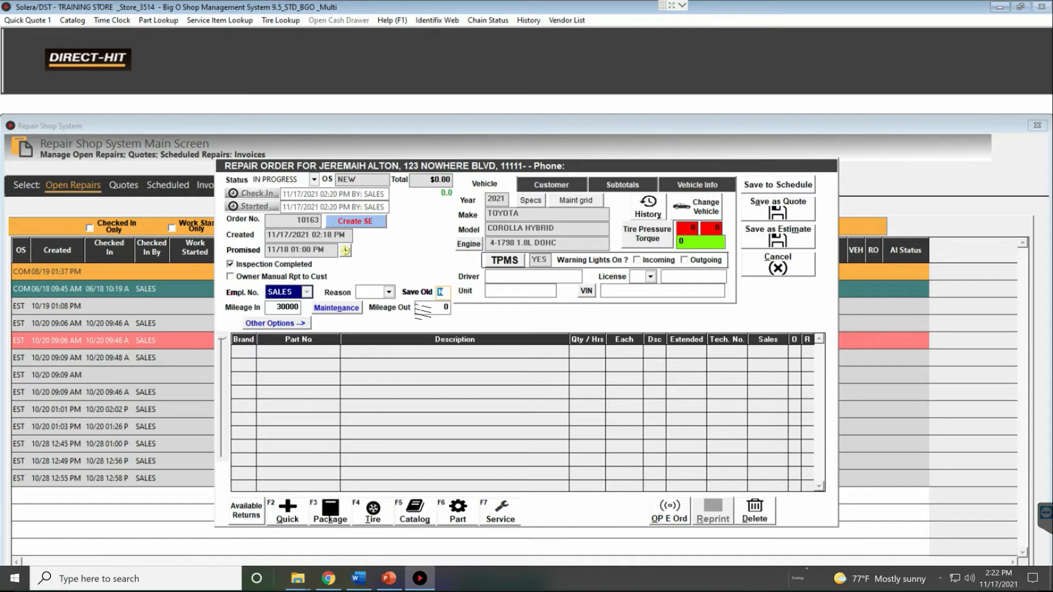
pyautogui.write('Y')
# Review the cost and gross margin details, then confirm the empty technician assignment window
pyautogui.click(433, 308)
pyautogui.click(296, 324)
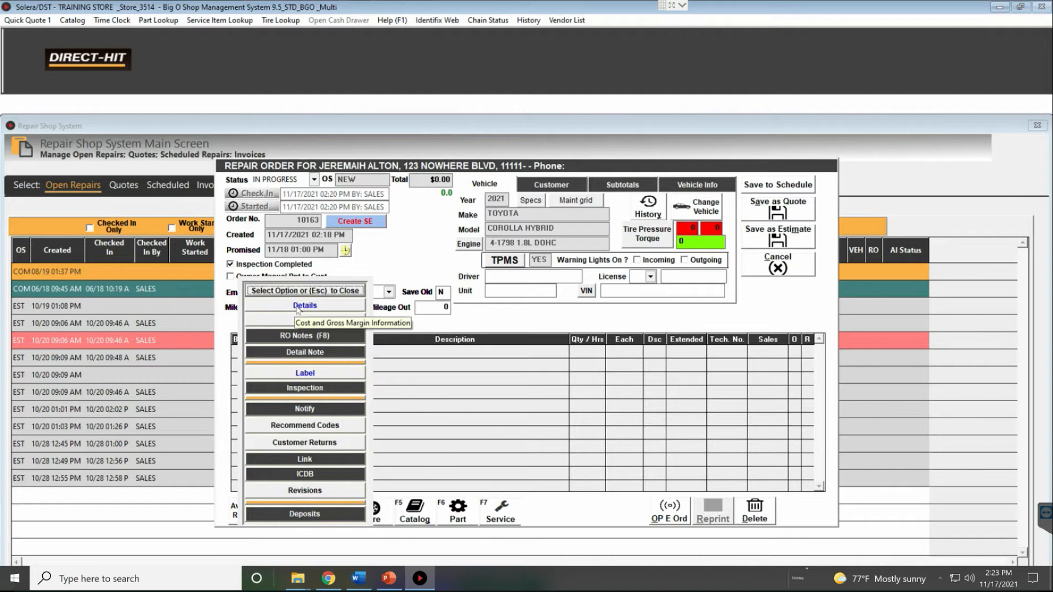
pyautogui.click(298, 309)
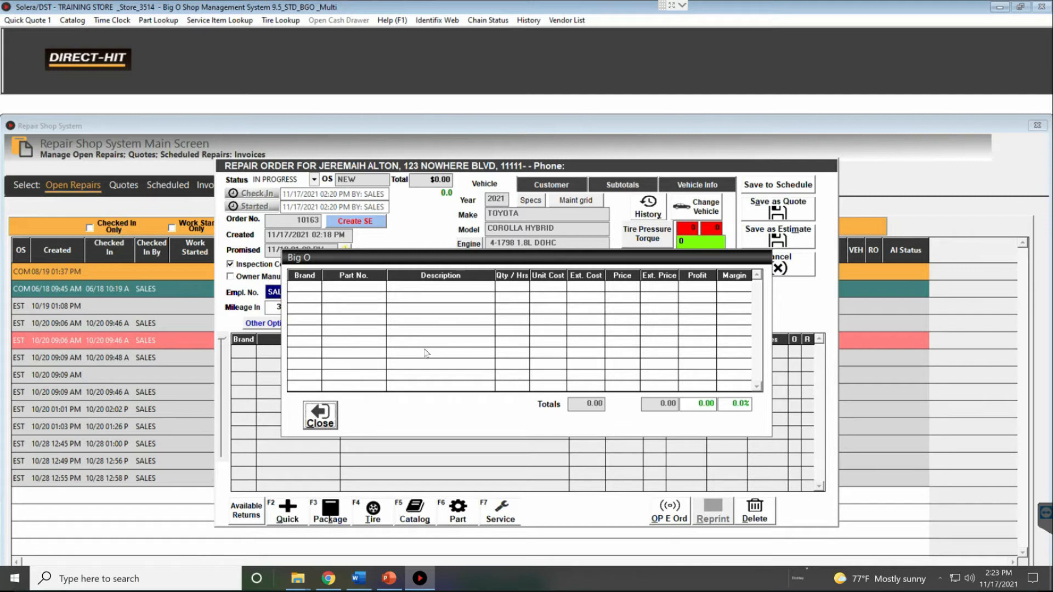
pyautogui.click(320, 415)
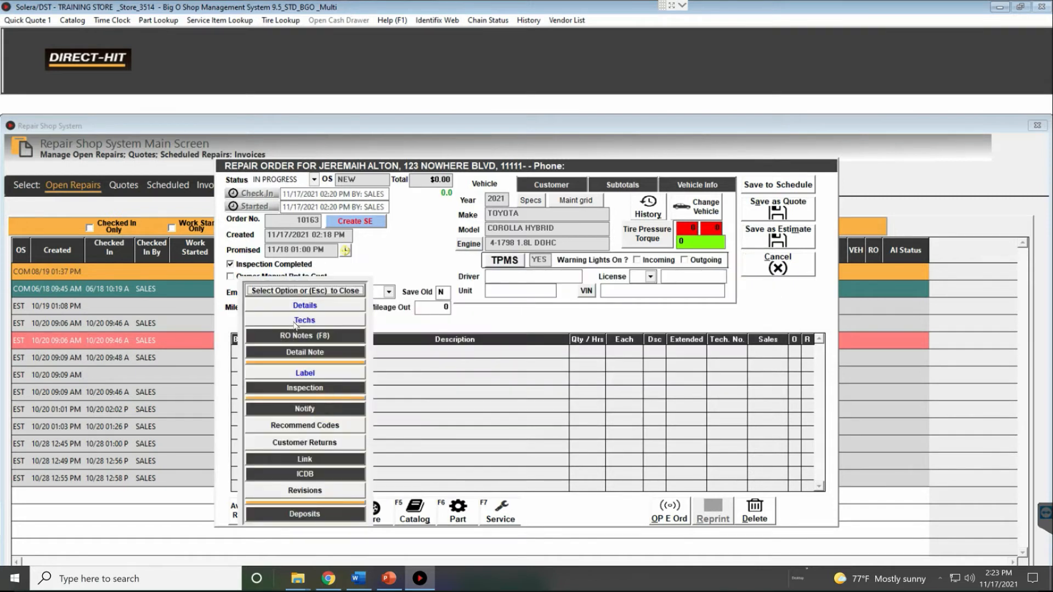
pyautogui.click(294, 321)
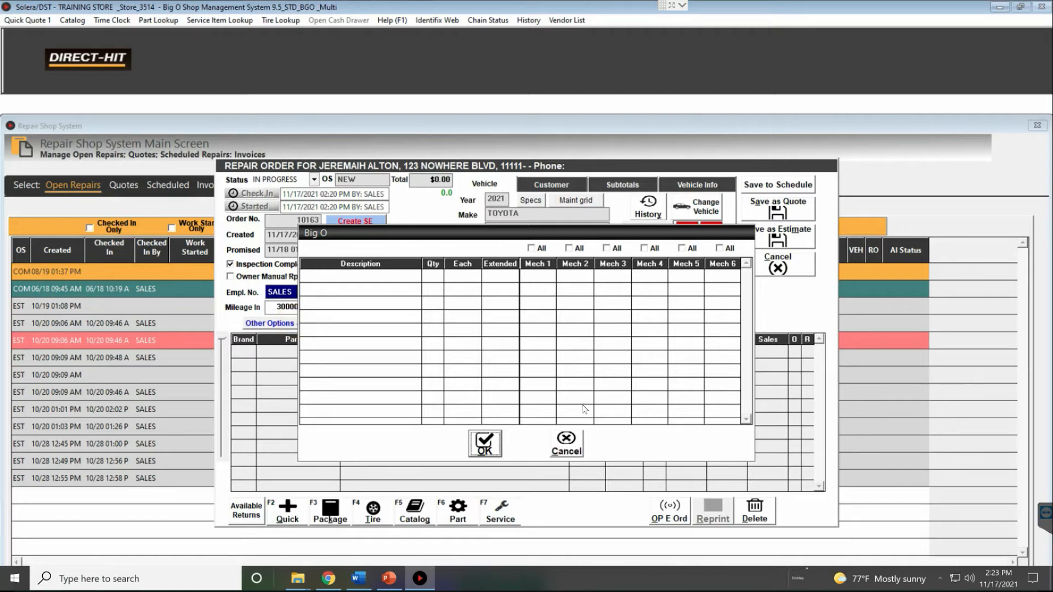
pyautogui.click(579, 443)
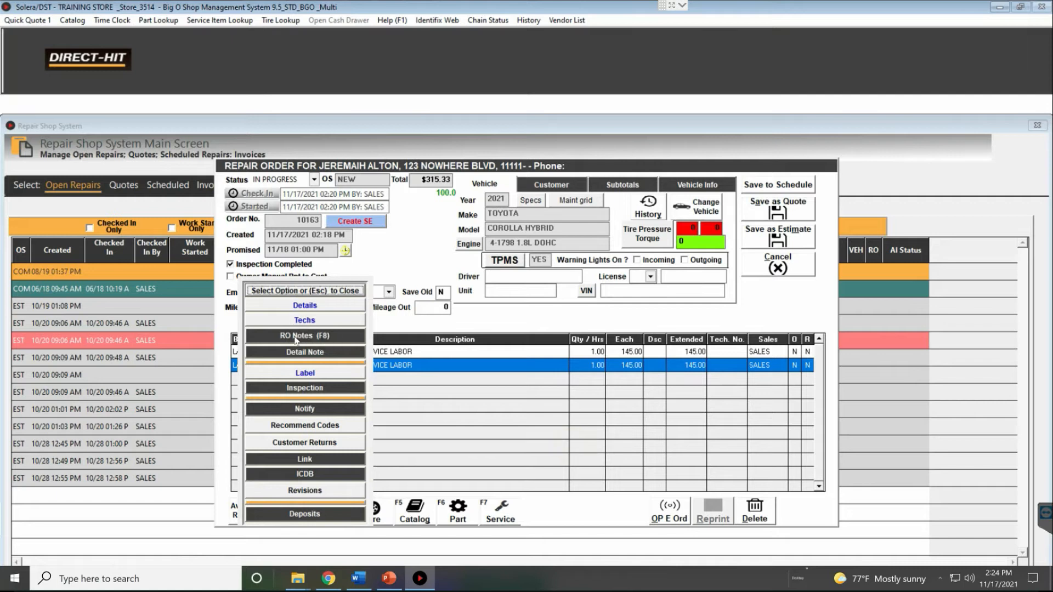
# Enter a TEST NOTE in the repair order notes and save it
pyautogui.click(299, 336)
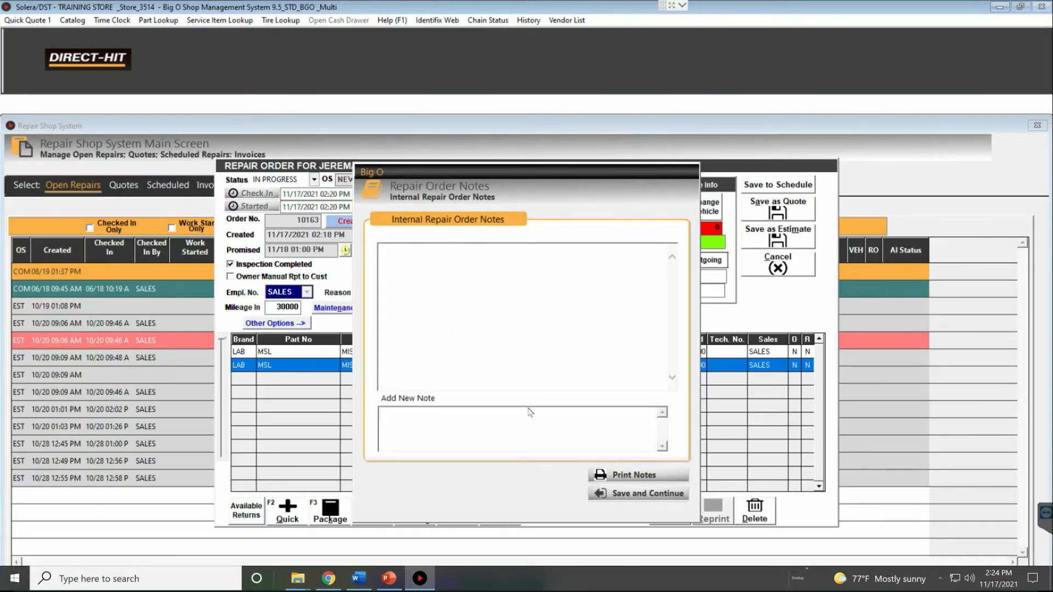
pyautogui.write('TEST NOITETE')
pyautogui.click(657, 500)
# Reopen the internal repair order notes and highlight the TEST NOTE entry
pyautogui.click(298, 325)
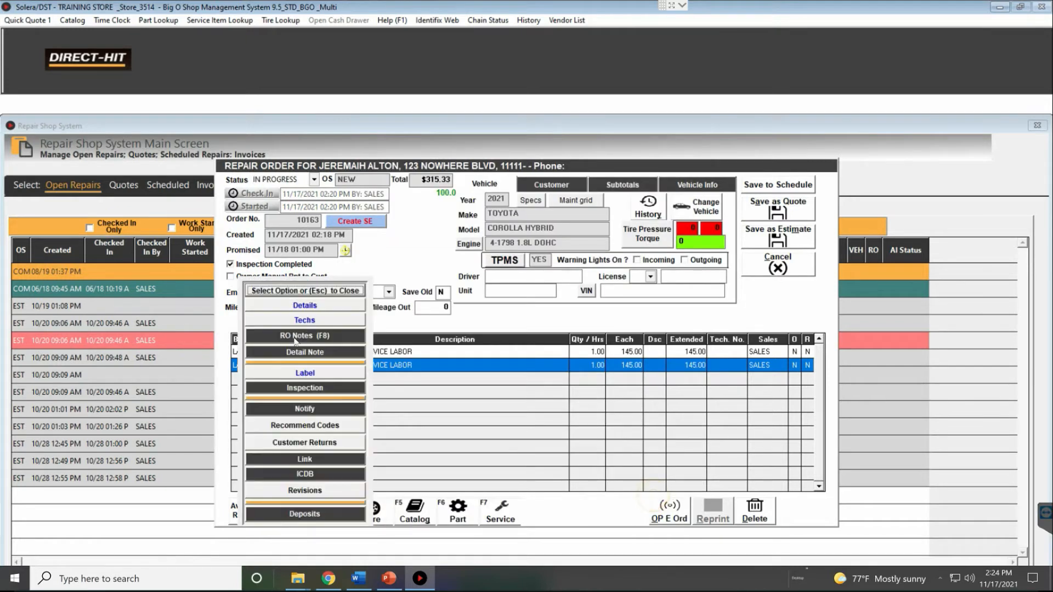
pyautogui.click(315, 336)
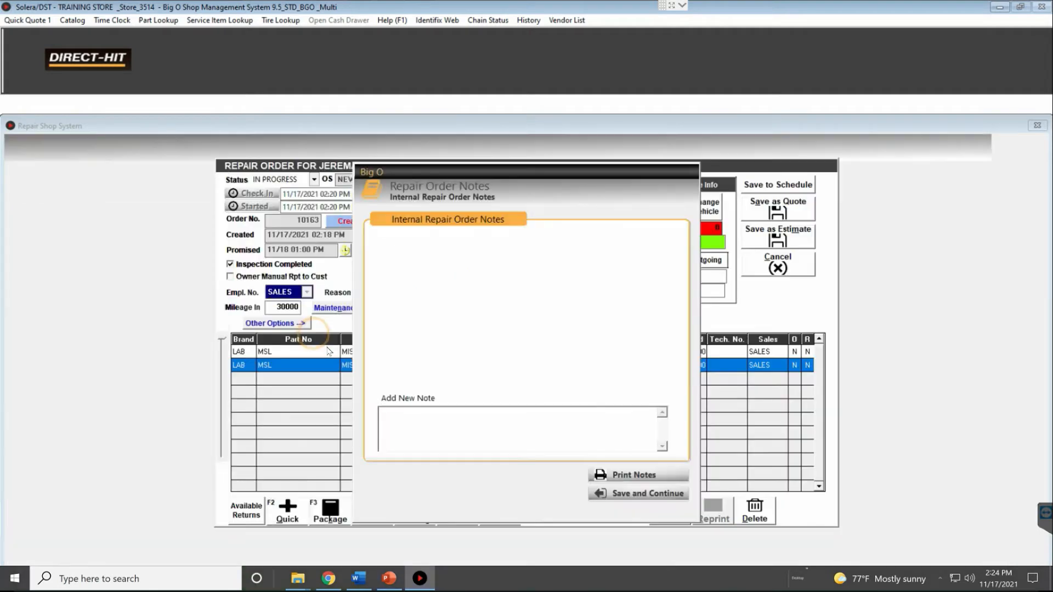
pyautogui.moveTo(419, 260); pyautogui.dragTo(391, 261)
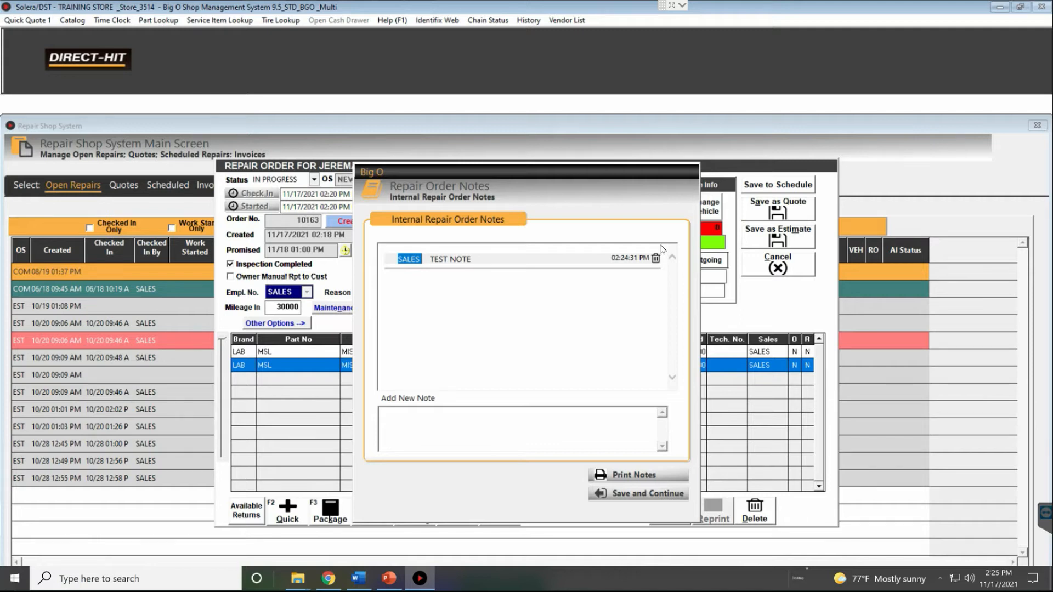
# Select the first MISC SERVICE LABOR line and save the detail note TEST on it
pyautogui.click(647, 493)
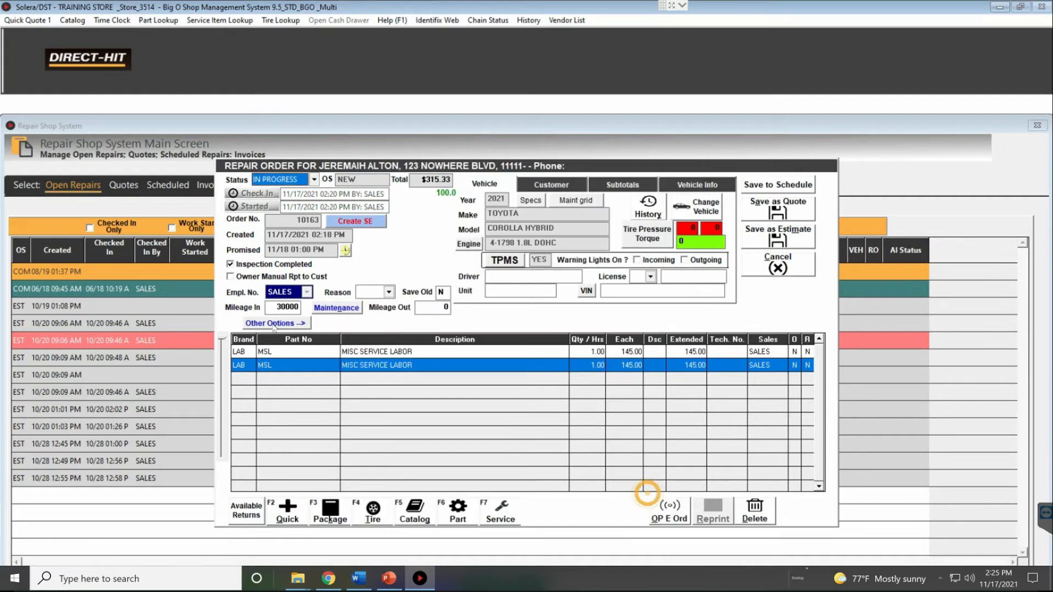
pyautogui.click(273, 325)
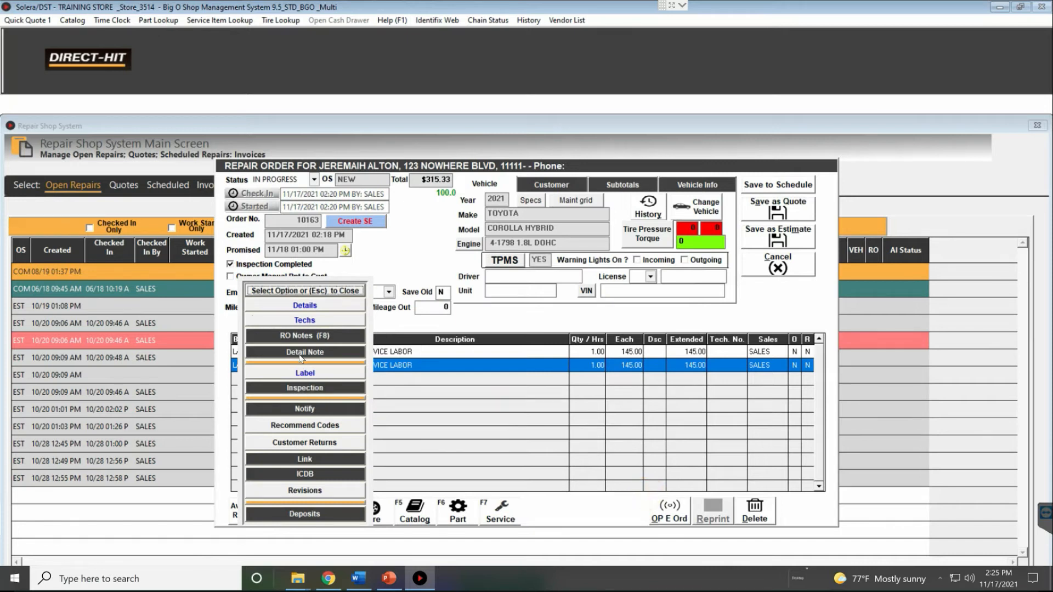
pyautogui.click(282, 353)
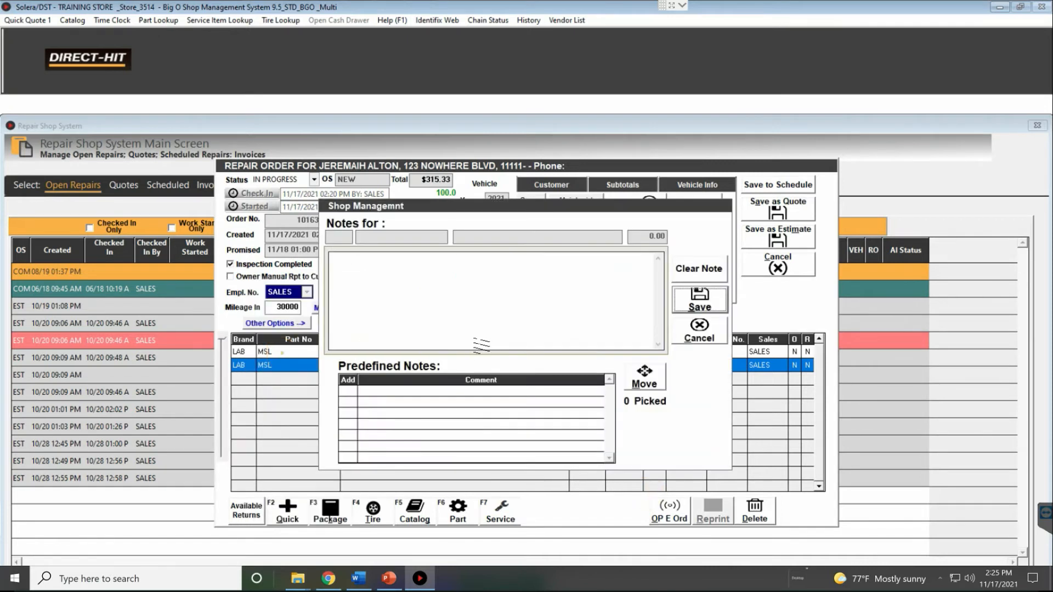
pyautogui.click(417, 363)
pyautogui.click(428, 355)
pyautogui.click(295, 325)
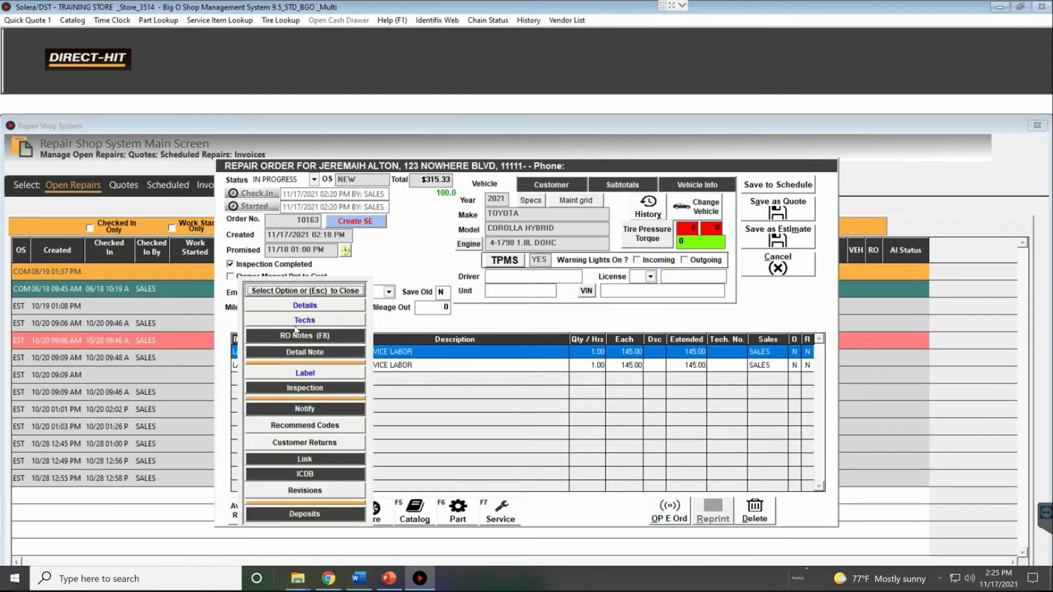
pyautogui.click(304, 354)
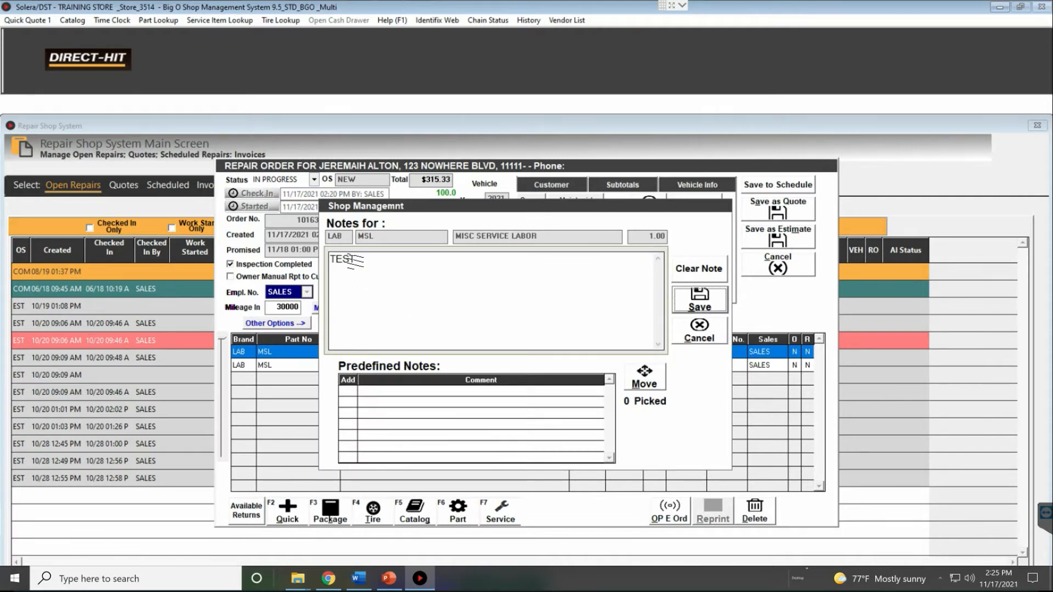
pyautogui.click(699, 301)
# Recheck the first labor line's TEST note, then bring up the list of printable labels
pyautogui.click(401, 365)
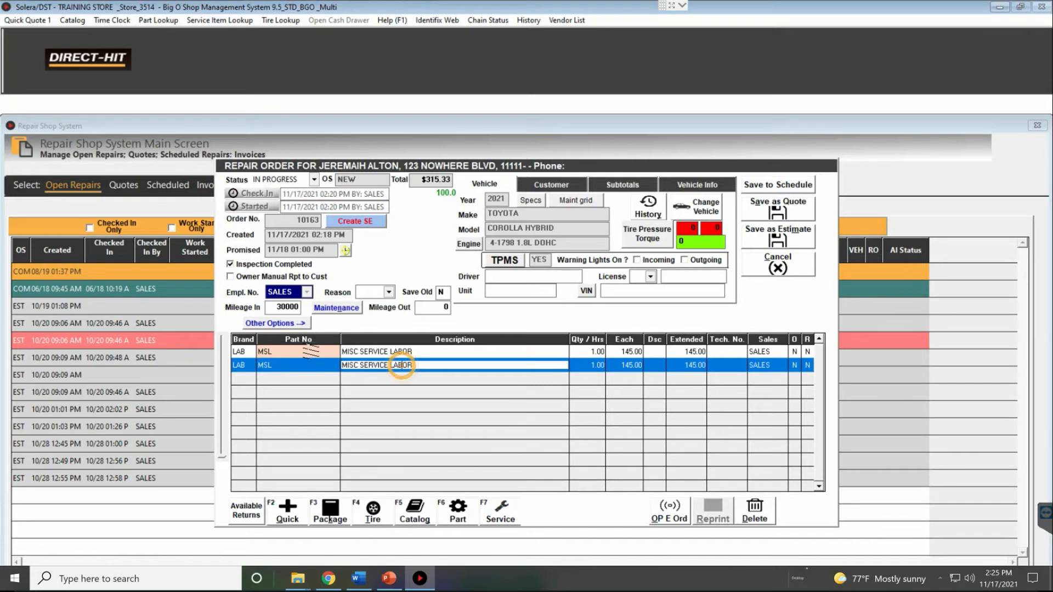
pyautogui.click(402, 366)
pyautogui.doubleClick(441, 352)
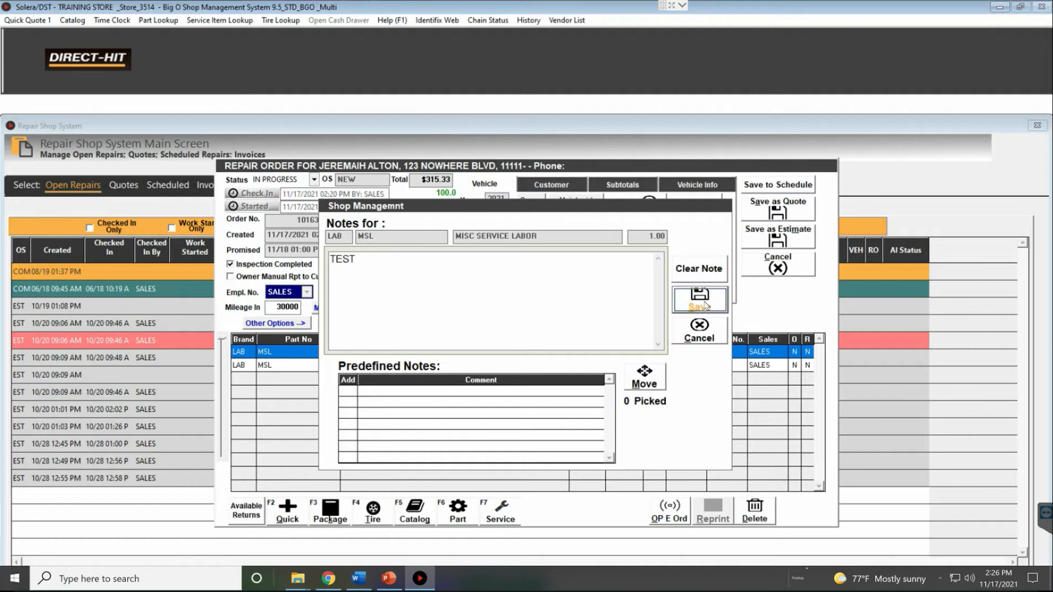
pyautogui.click(706, 306)
pyautogui.click(296, 378)
pyautogui.click(573, 290)
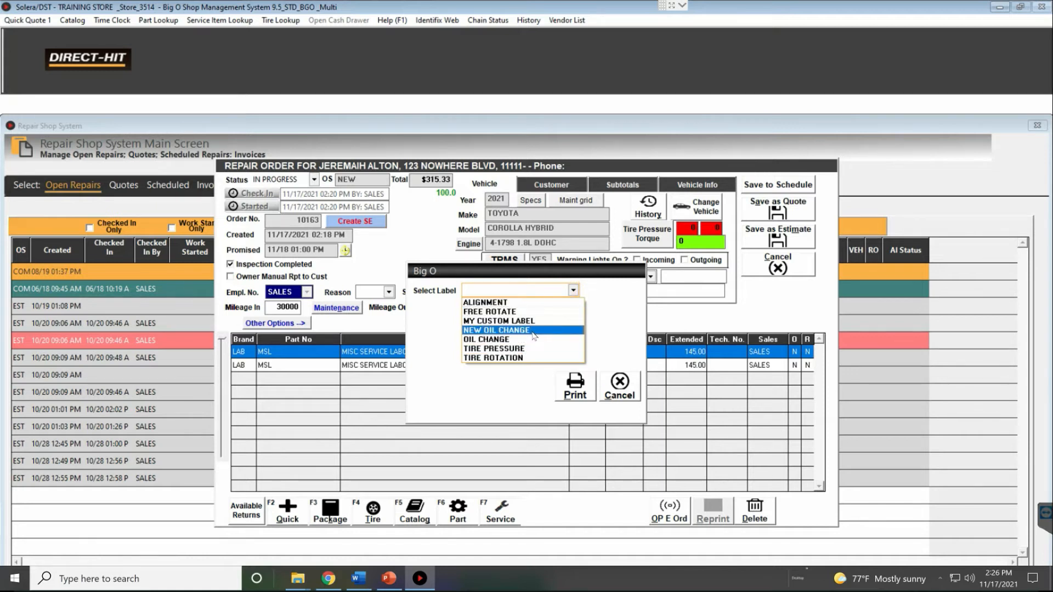
pyautogui.click(622, 387)
pyautogui.click(620, 386)
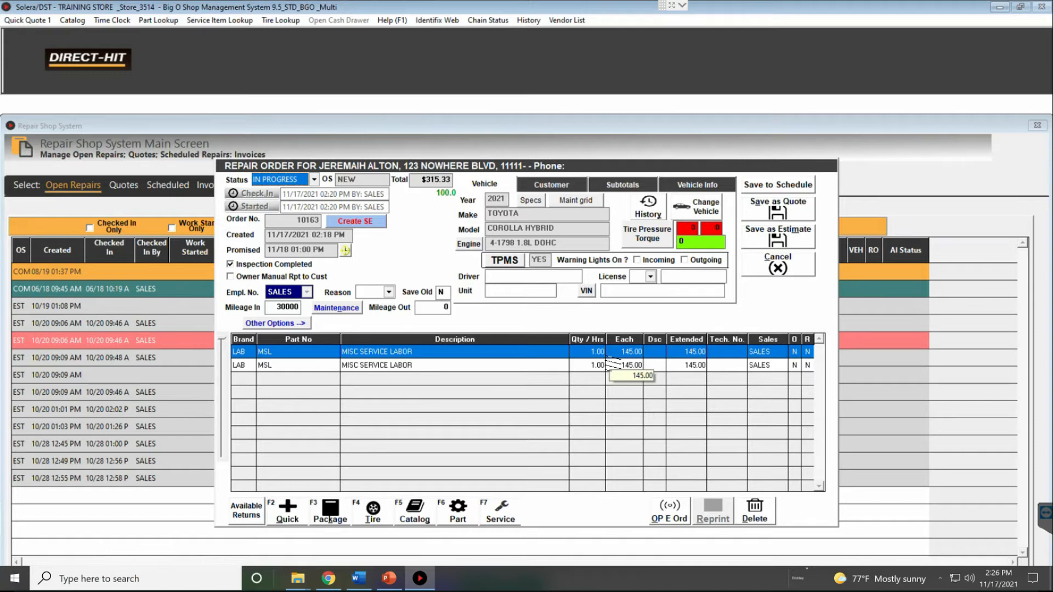
pyautogui.click(276, 322)
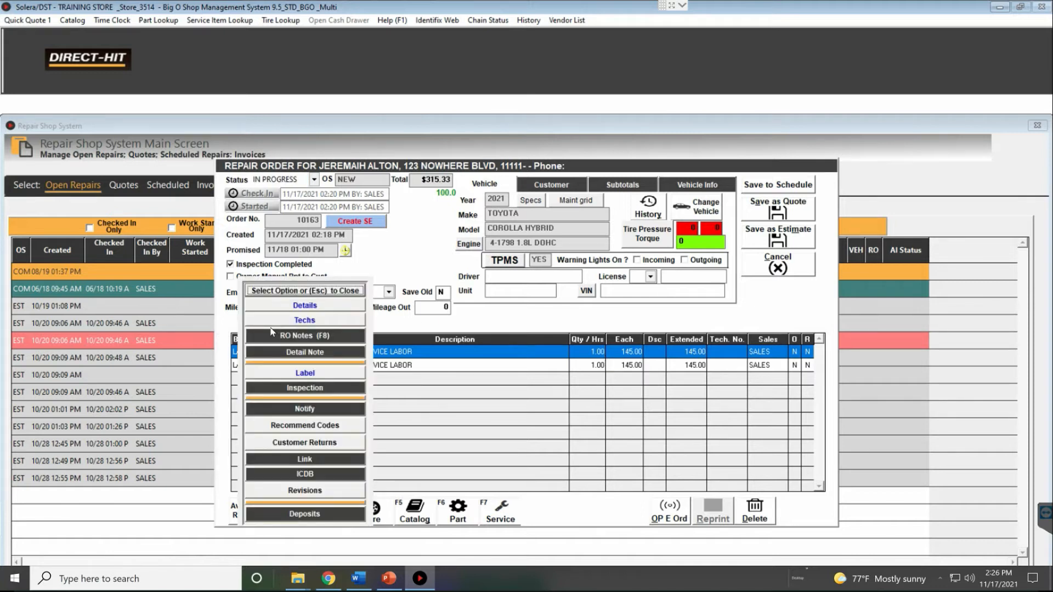
pyautogui.click(316, 410)
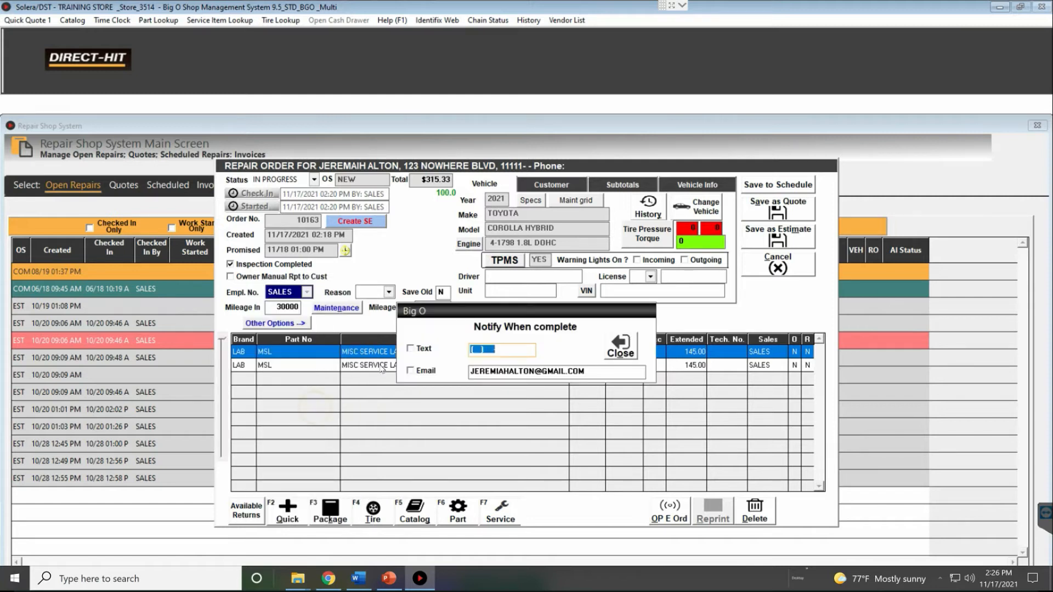
pyautogui.click(411, 349)
pyautogui.click(472, 348)
pyautogui.write('415')
pyautogui.click(611, 347)
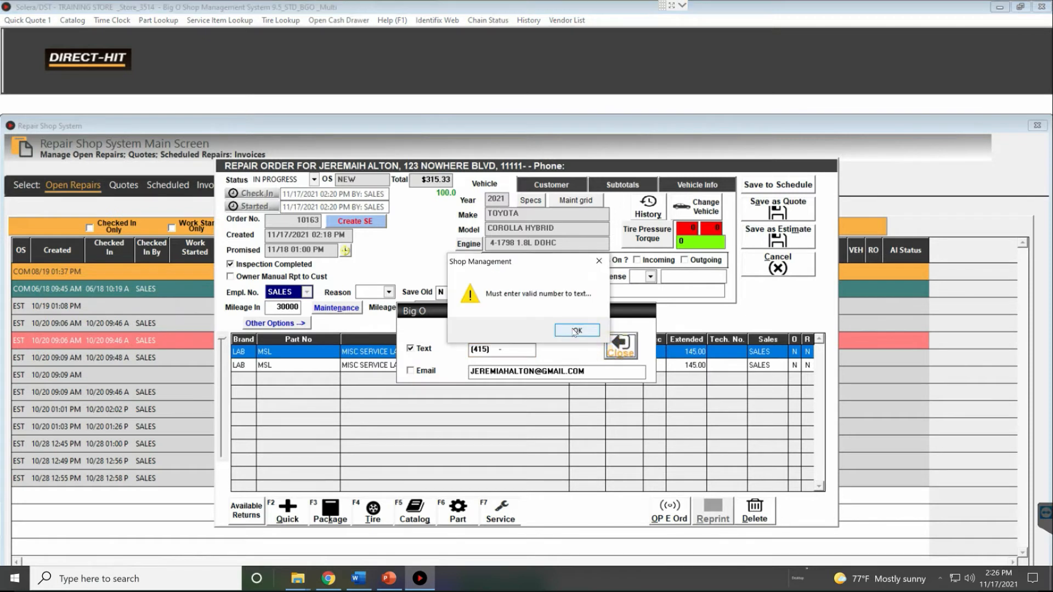
pyautogui.click(577, 331)
pyautogui.click(628, 344)
pyautogui.click(576, 332)
pyautogui.click(410, 348)
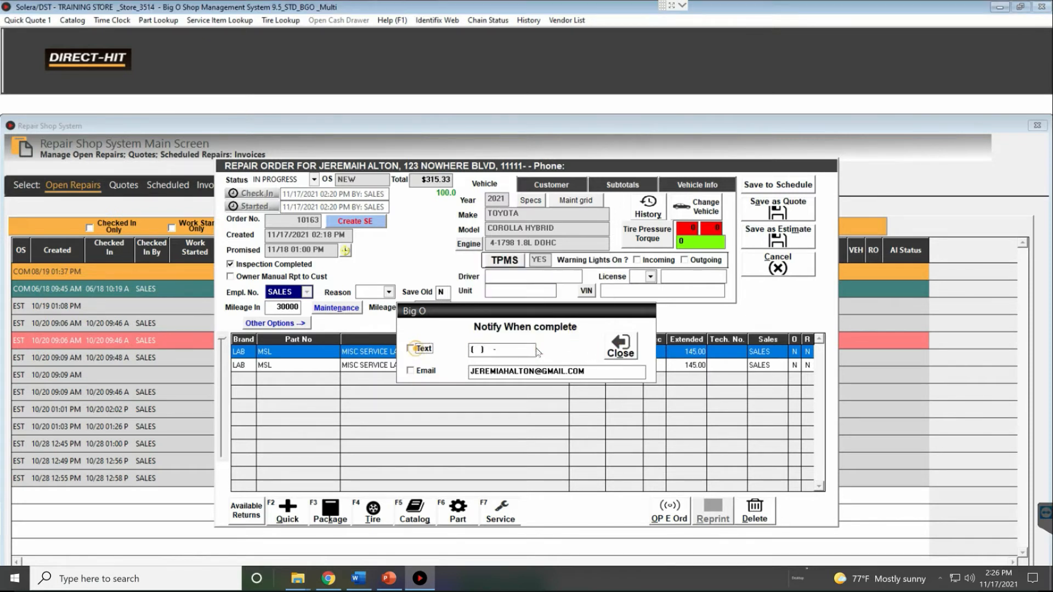
pyautogui.click(610, 351)
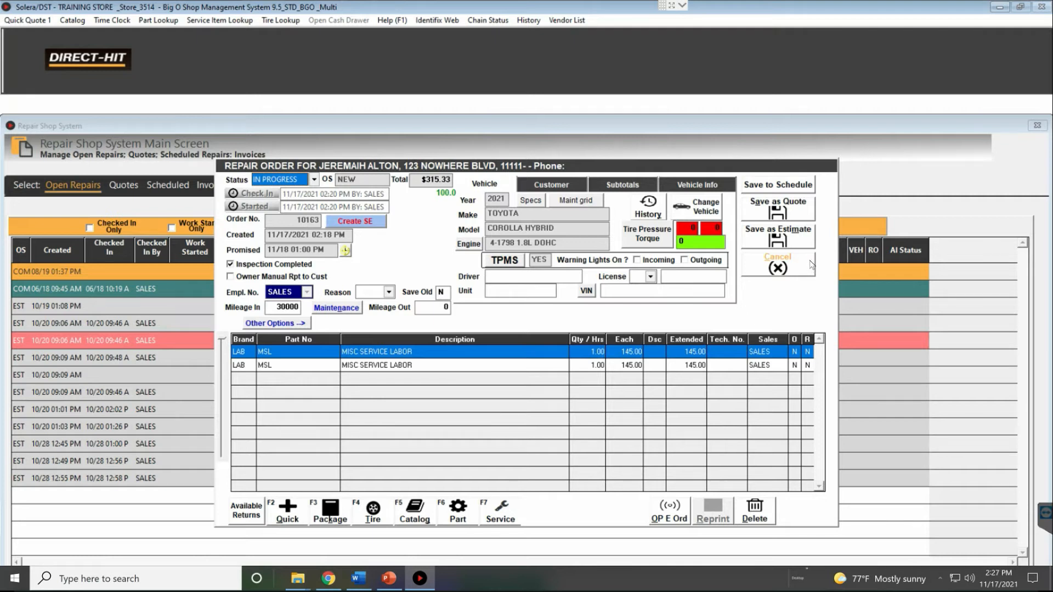
pyautogui.click(276, 324)
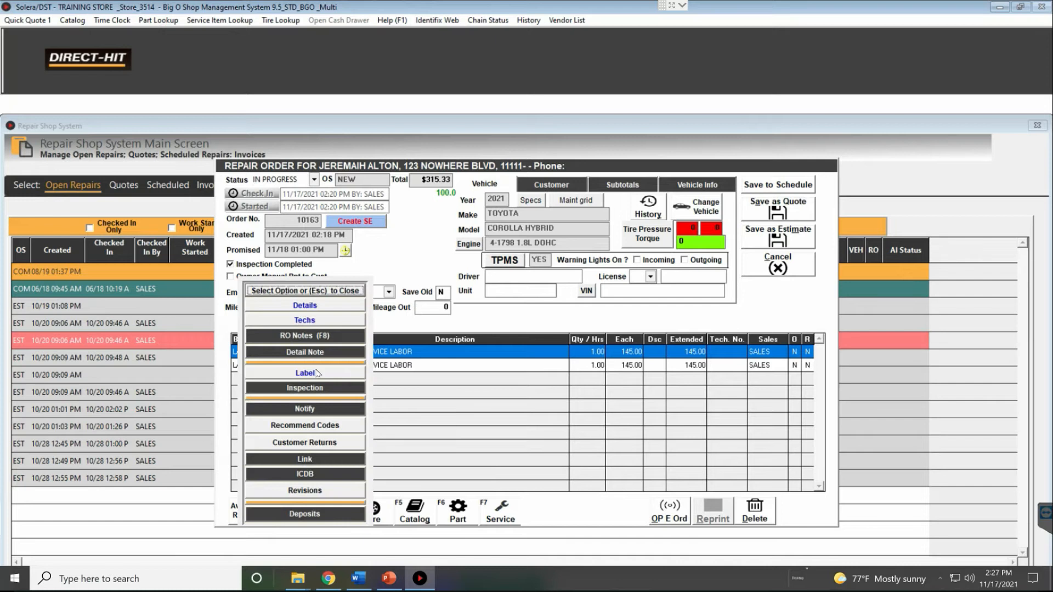
pyautogui.click(309, 409)
pyautogui.click(622, 349)
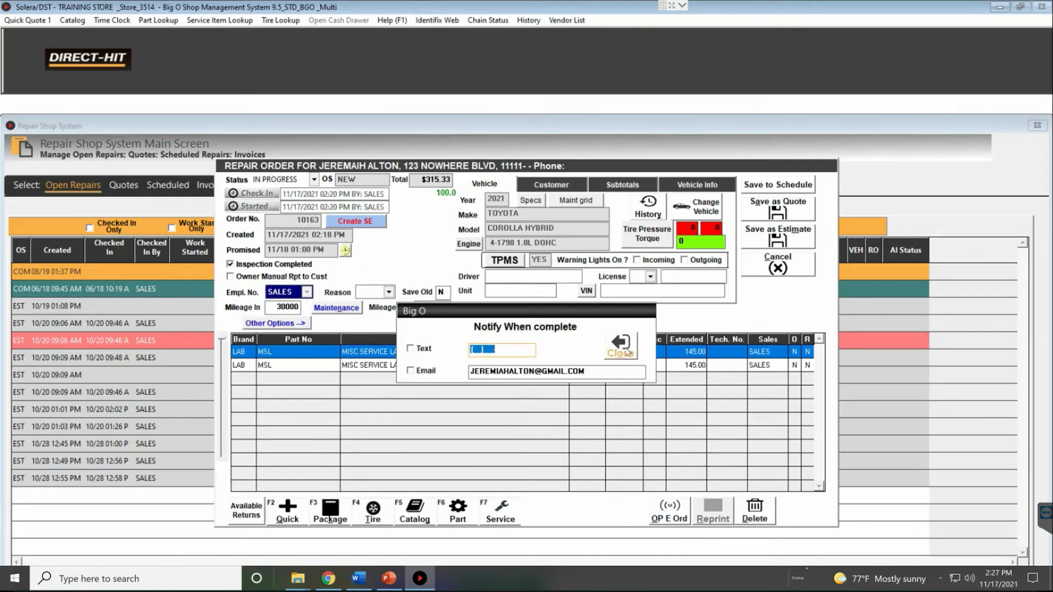
pyautogui.click(306, 328)
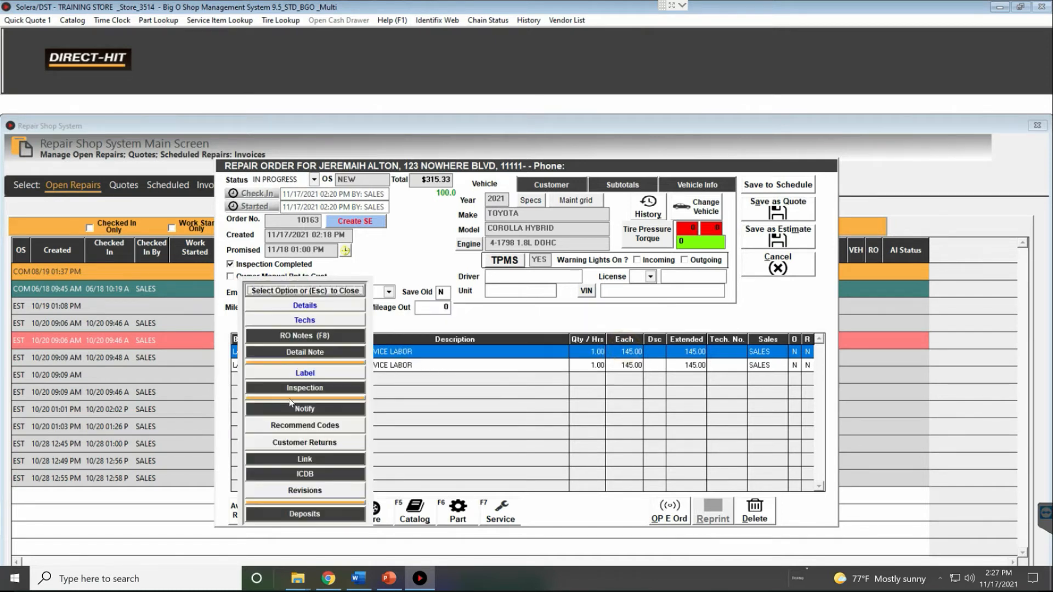
pyautogui.click(292, 445)
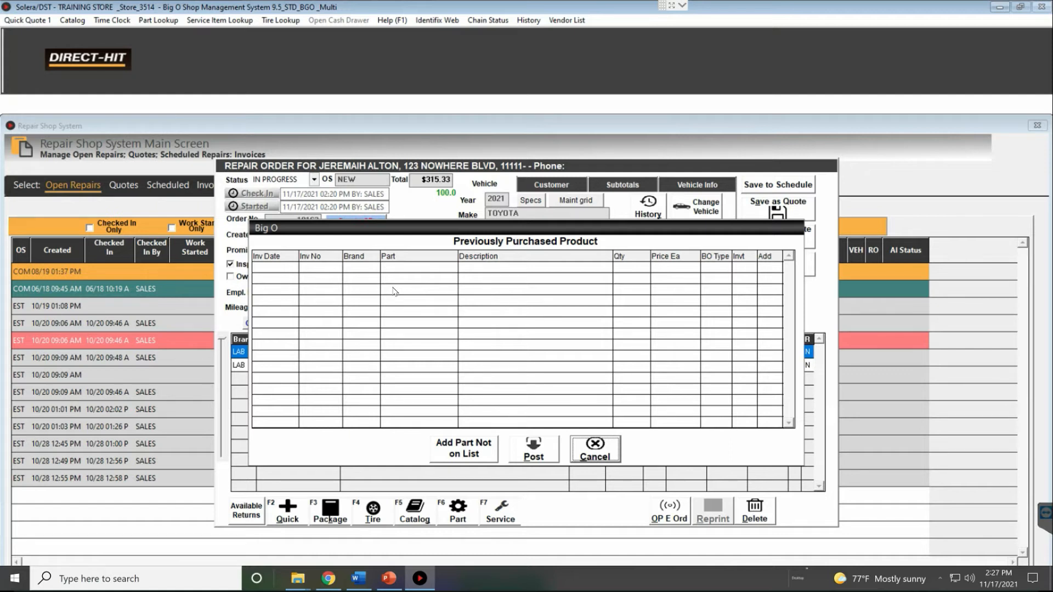
pyautogui.click(597, 447)
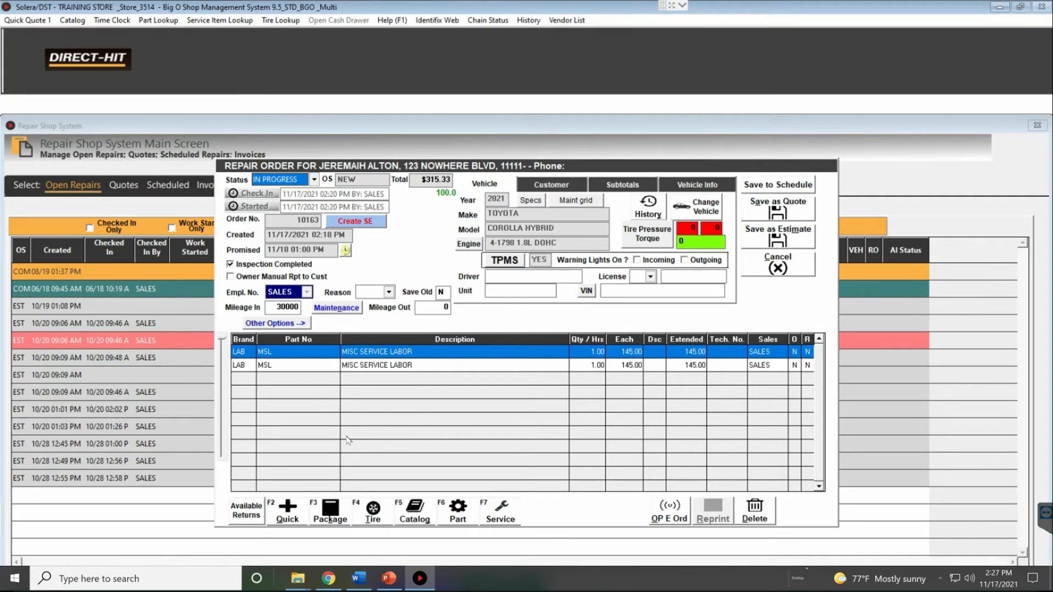
# Add the NEW oil filter 21085MP from Available Returns, raising the total to $321.23
pyautogui.click(247, 511)
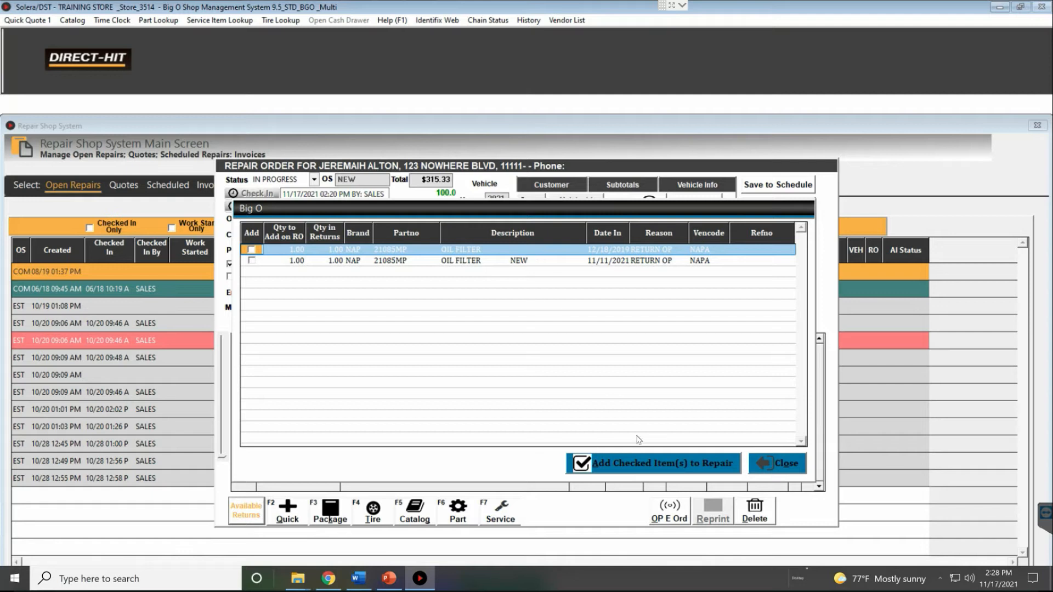
pyautogui.click(486, 250)
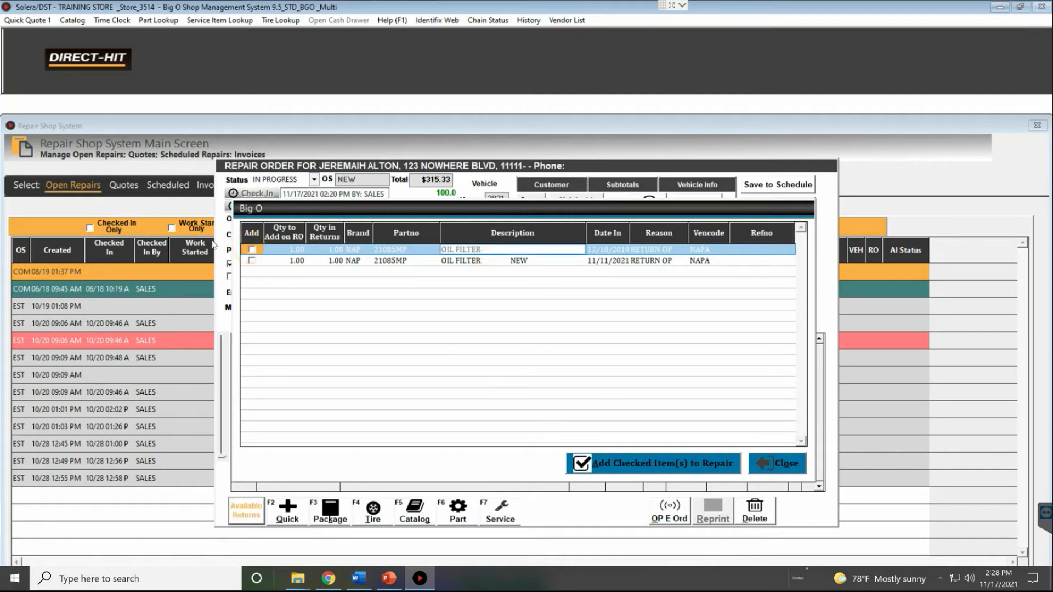
pyautogui.click(252, 260)
pyautogui.click(661, 466)
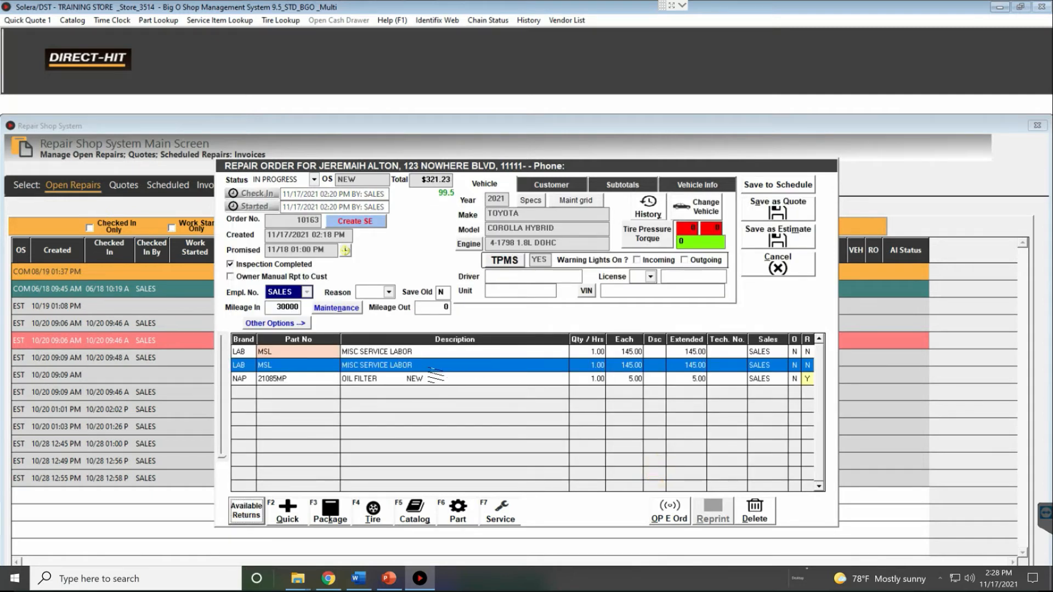
pyautogui.click(434, 378)
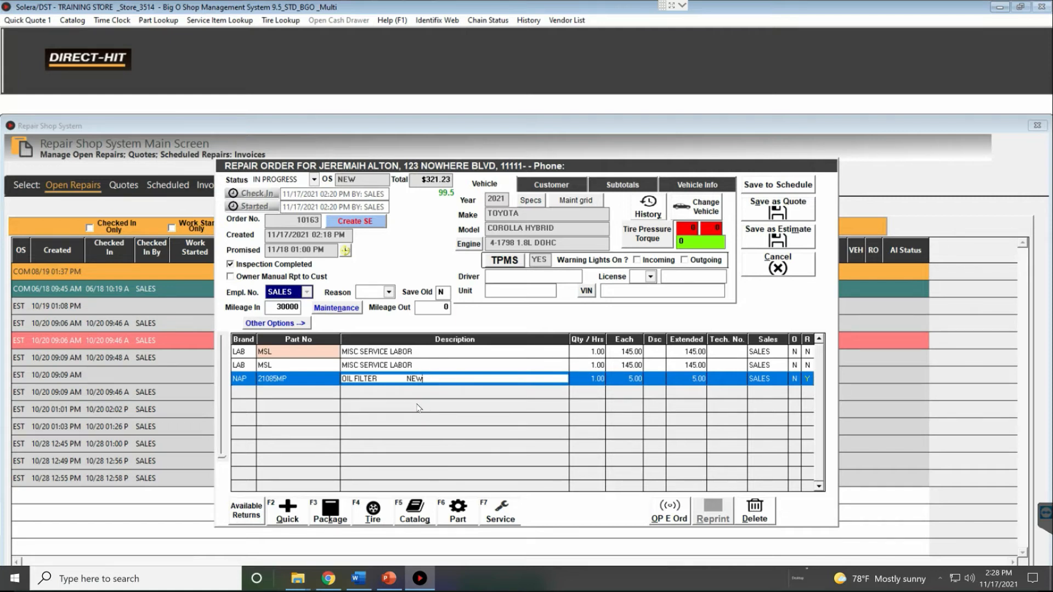
pyautogui.click(247, 511)
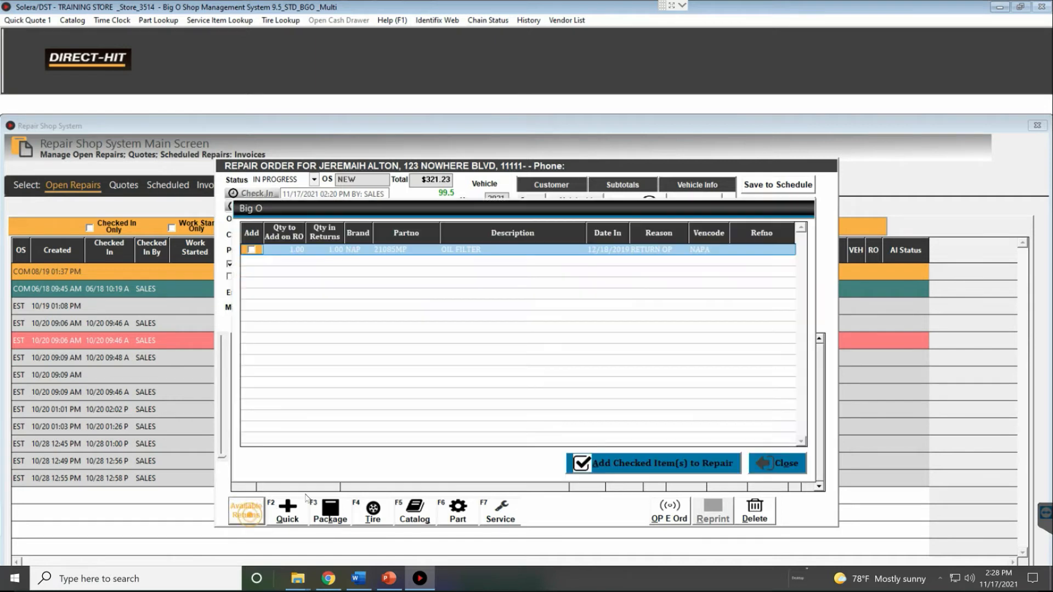
pyautogui.click(797, 466)
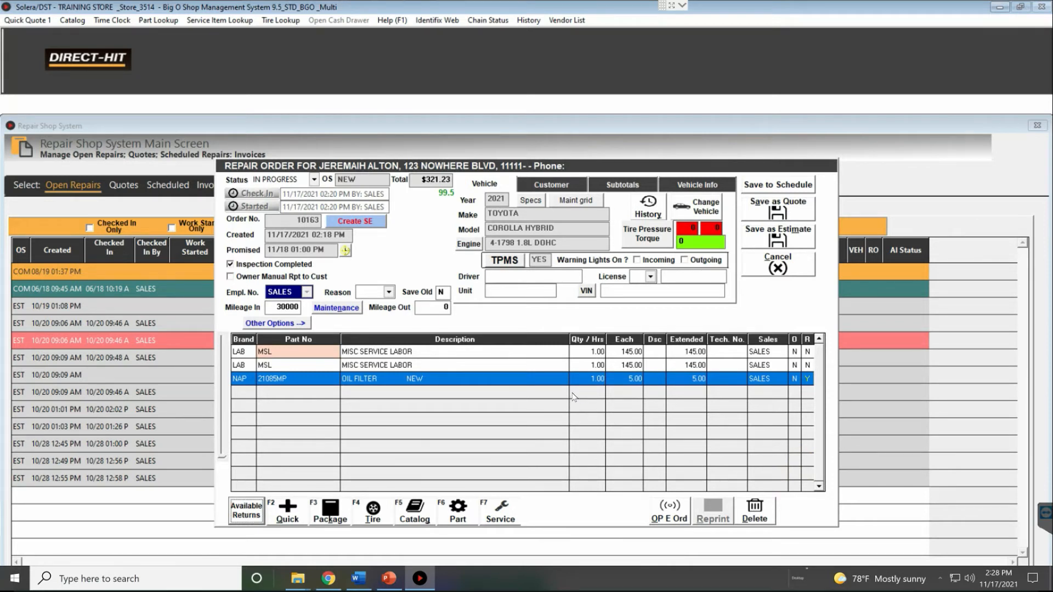
pyautogui.click(280, 324)
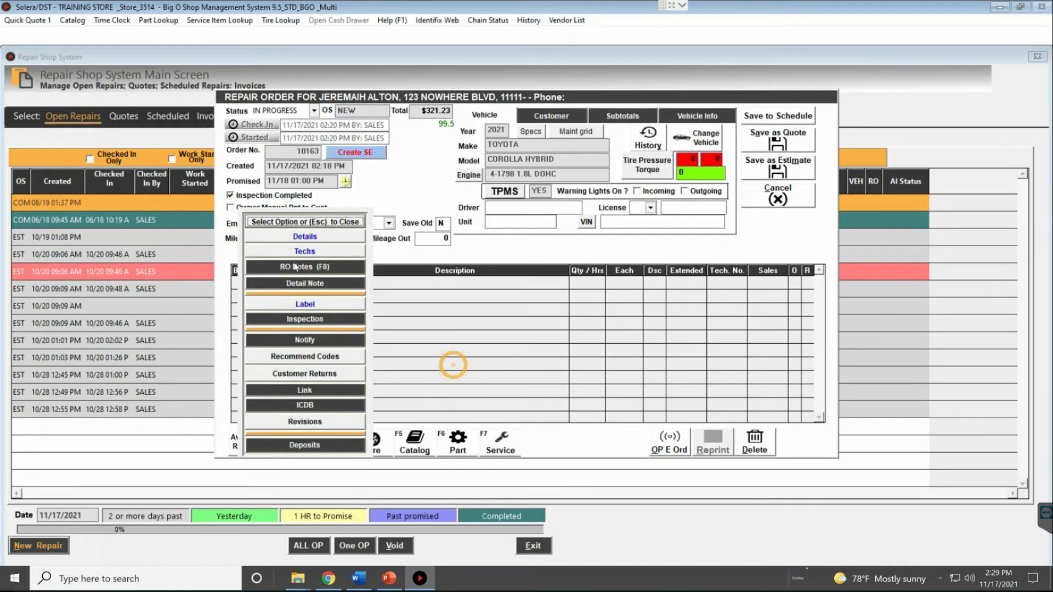
# Sign in with the salesperson login to open the customer deposit form
pyautogui.click(320, 451)
pyautogui.write('JAL')
pyautogui.write('SALES')
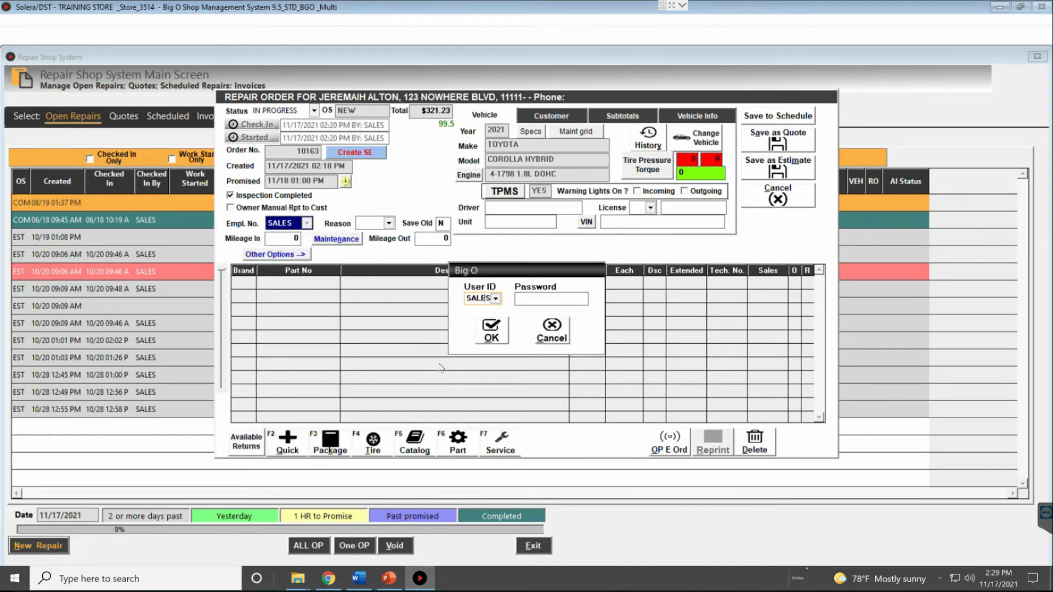
pyautogui.press('Tab')
pyautogui.press('Return')
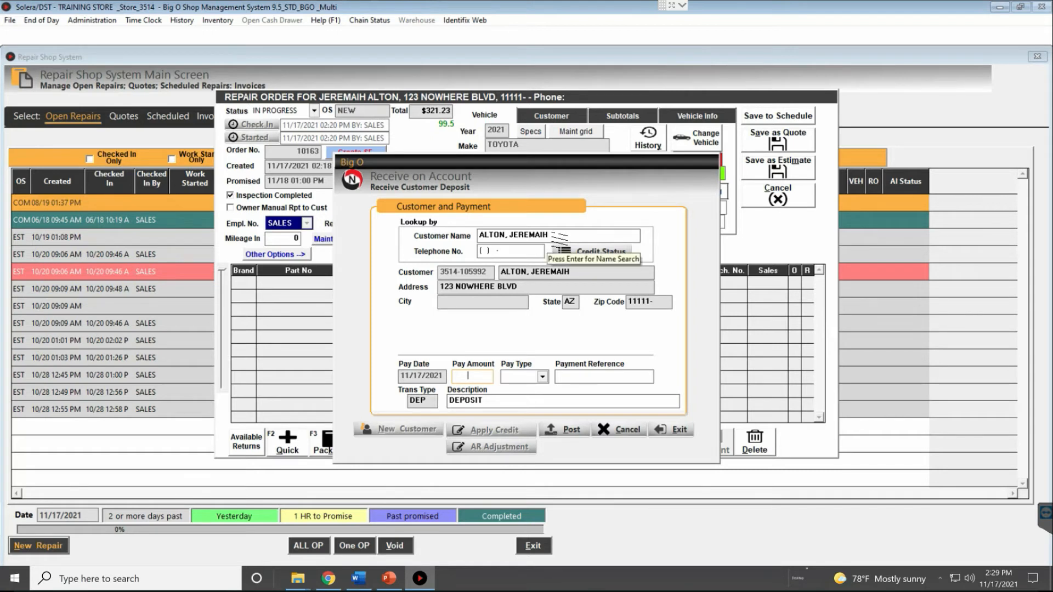
# Look up the customer by surname, browse matches, close lookup and deposit, and view customer details
pyautogui.click(560, 235)
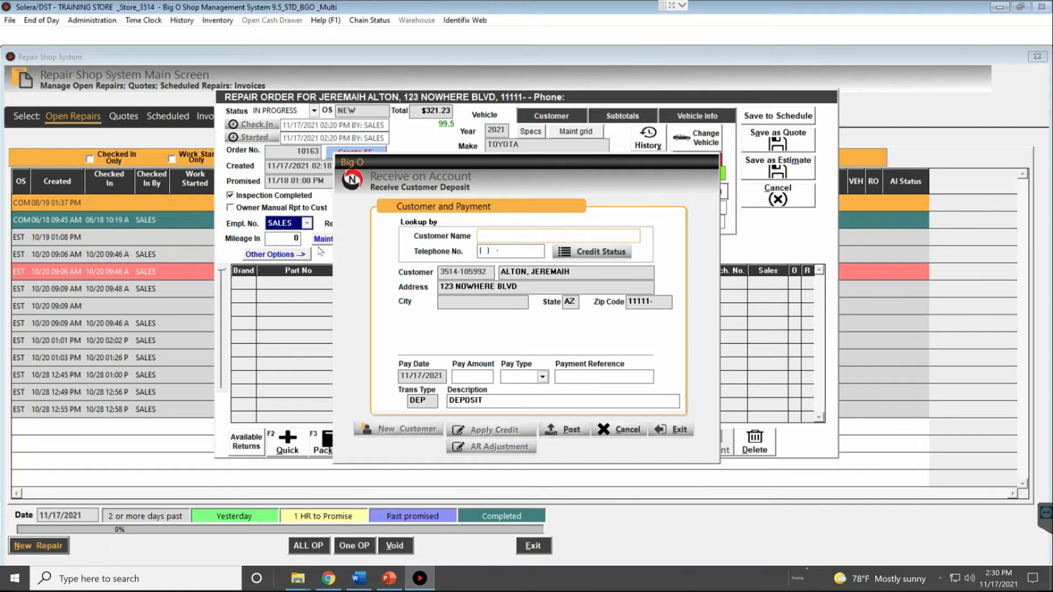
pyautogui.write('ALTON')
pyautogui.press('Return')
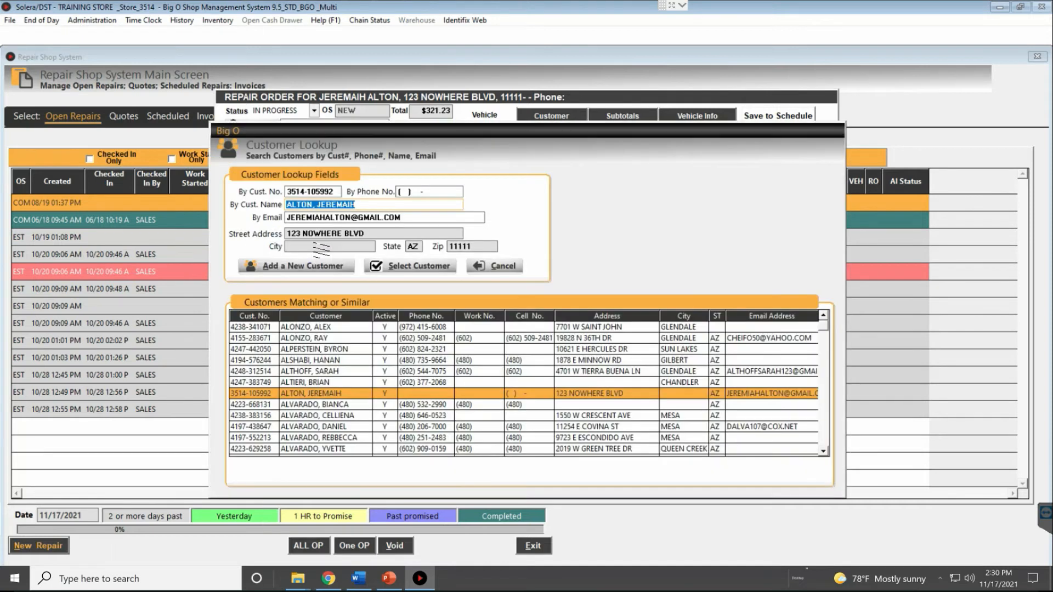
pyautogui.moveTo(345, 407); pyautogui.dragTo(348, 439)
pyautogui.click(349, 405)
pyautogui.click(351, 393)
pyautogui.click(354, 361)
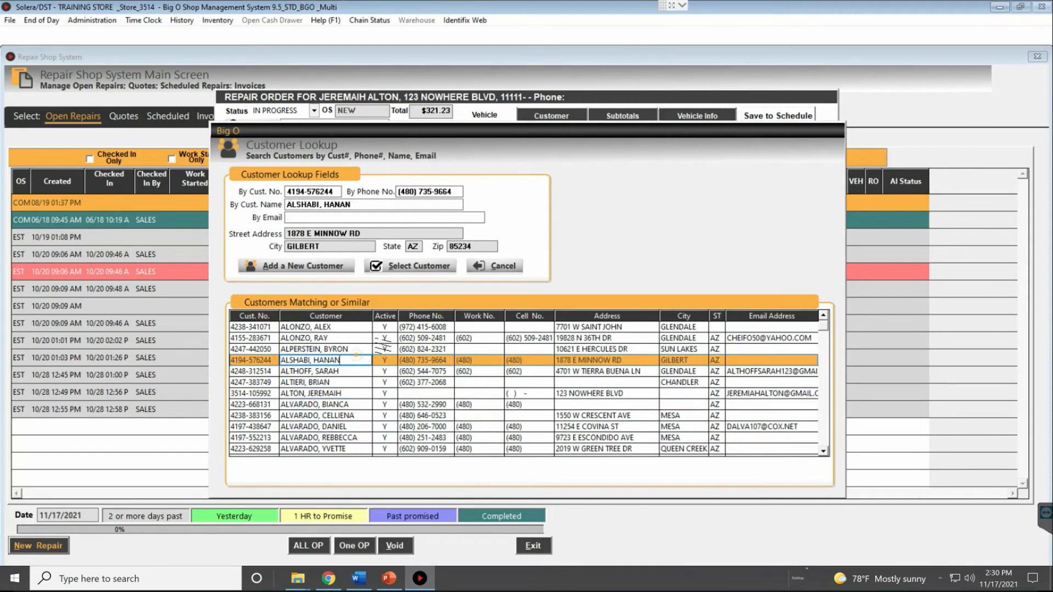
pyautogui.click(503, 267)
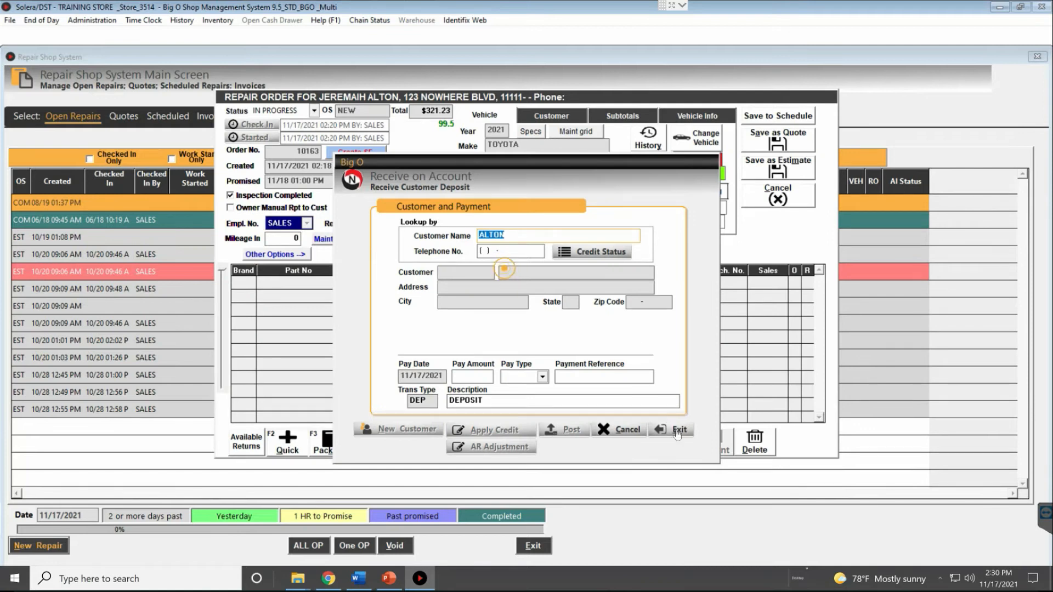
pyautogui.click(675, 431)
pyautogui.click(551, 115)
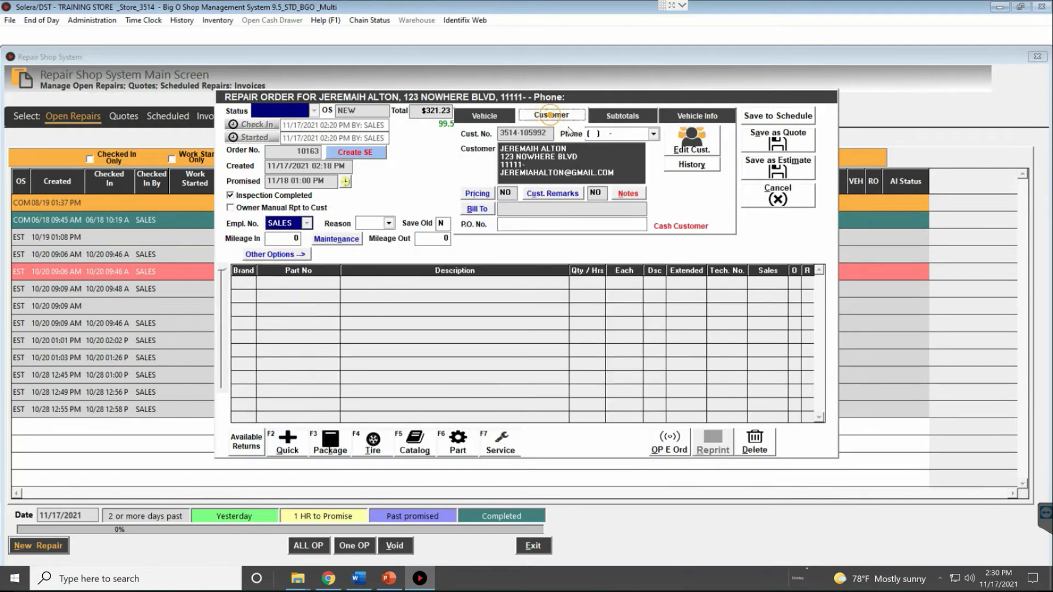
# Open the customer record and remove the misspelled letters from the first name
pyautogui.click(678, 147)
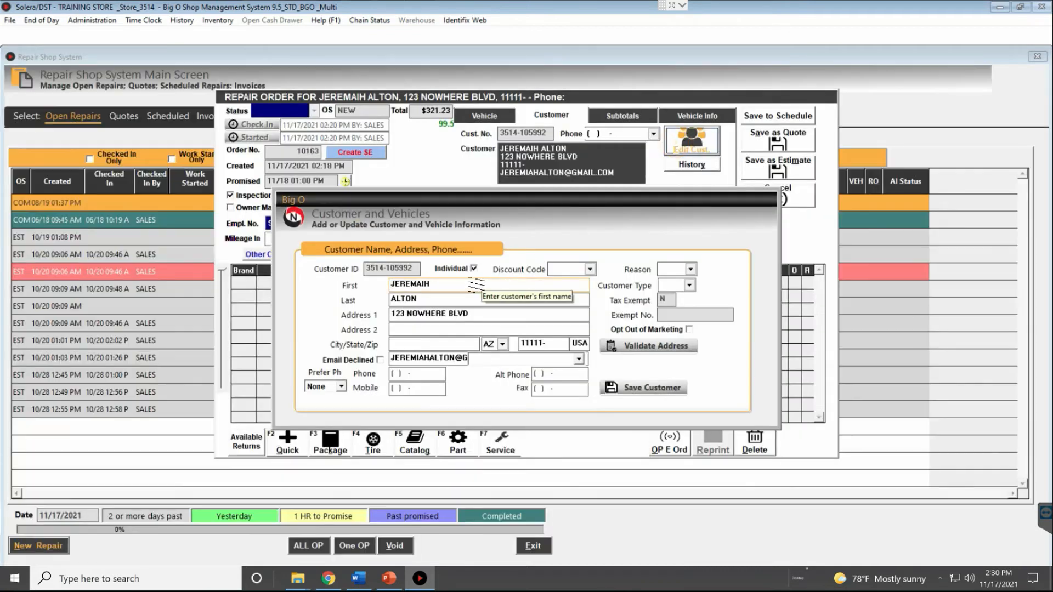
pyautogui.moveTo(442, 285); pyautogui.dragTo(422, 285)
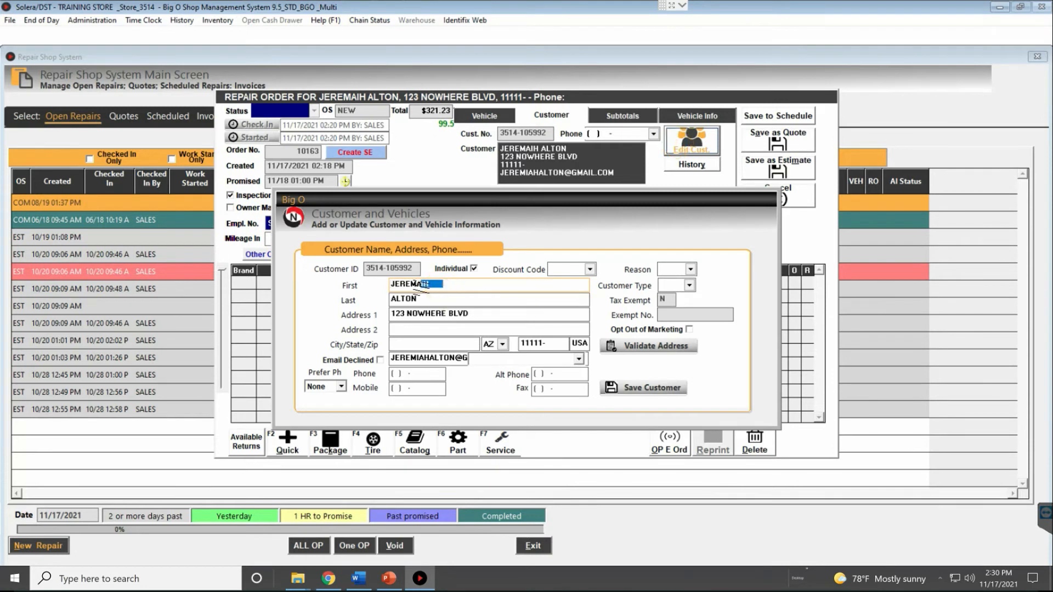
pyautogui.press('BackSpace')
pyautogui.press('BackSpace')
pyautogui.click(424, 298)
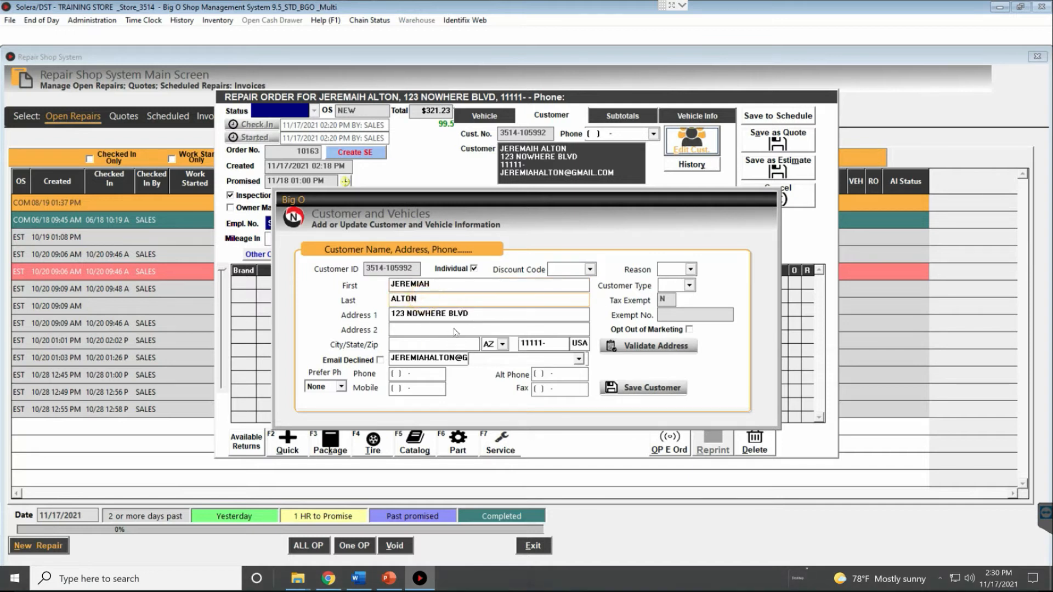
# Enter the customer's phone number, with preferred phone set to none
pyautogui.click(344, 387)
pyautogui.click(329, 348)
pyautogui.click(400, 377)
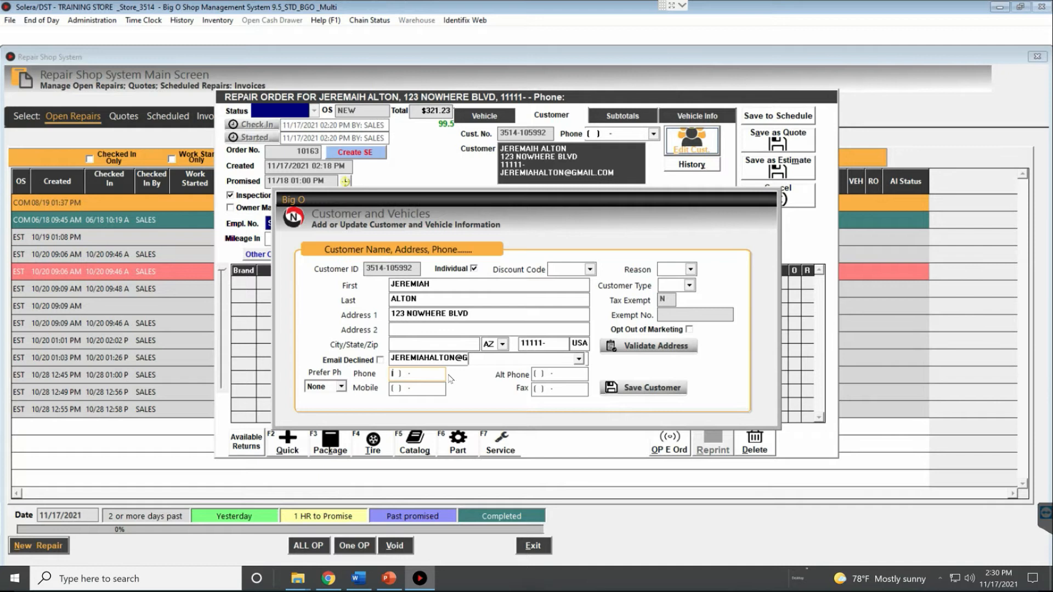
pyautogui.click(341, 387)
pyautogui.click(392, 375)
pyautogui.write('111) 111-1111')
# Review the phone entries, leave preferred phone as None, and save the customer record
pyautogui.click(341, 387)
pyautogui.click(337, 408)
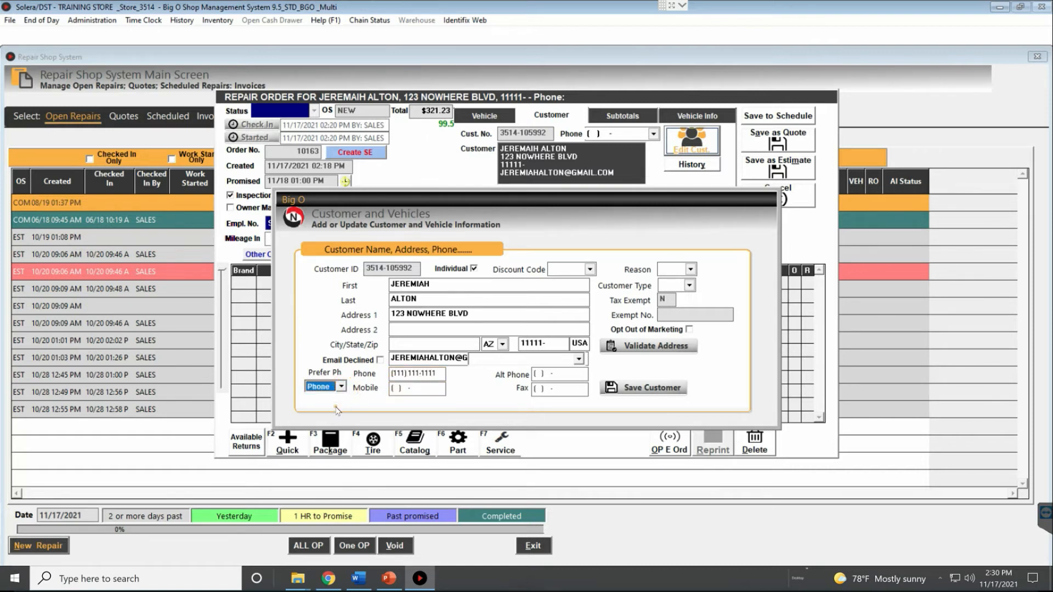
pyautogui.click(394, 371)
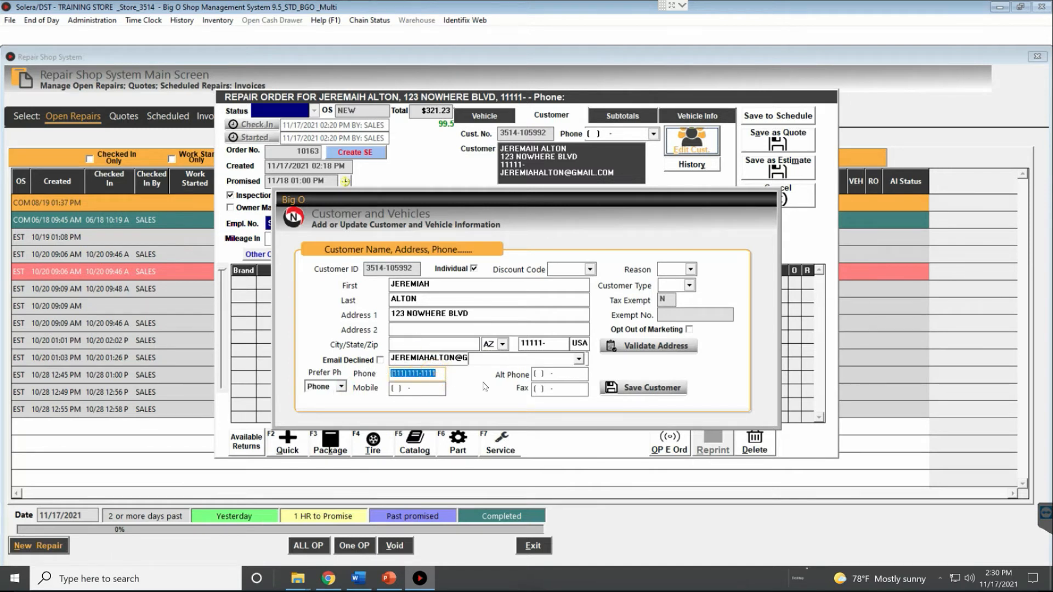
pyautogui.click(439, 372)
pyautogui.click(570, 375)
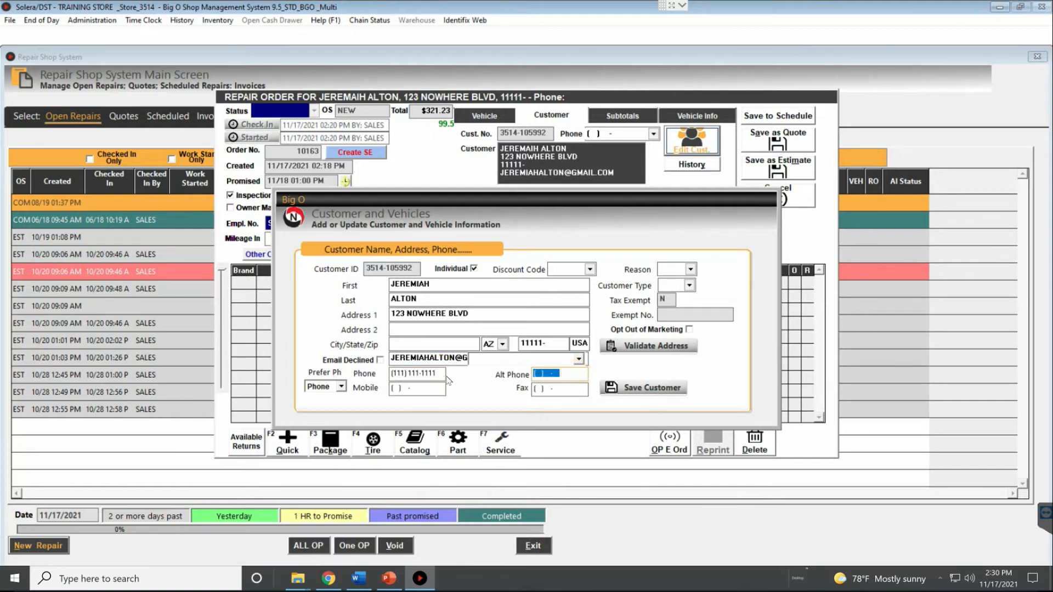
pyautogui.click(342, 387)
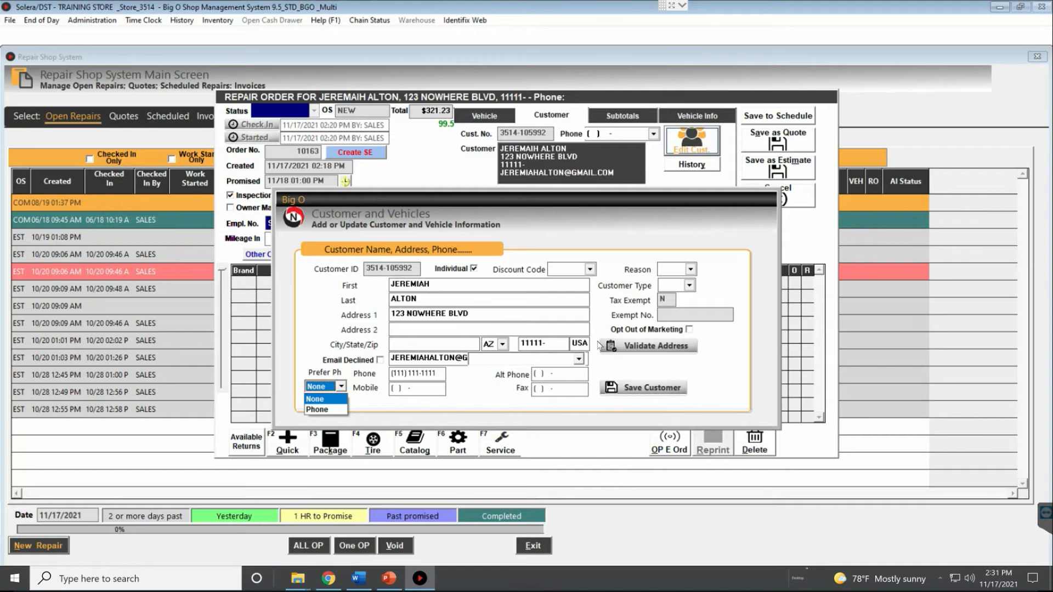
pyautogui.click(650, 388)
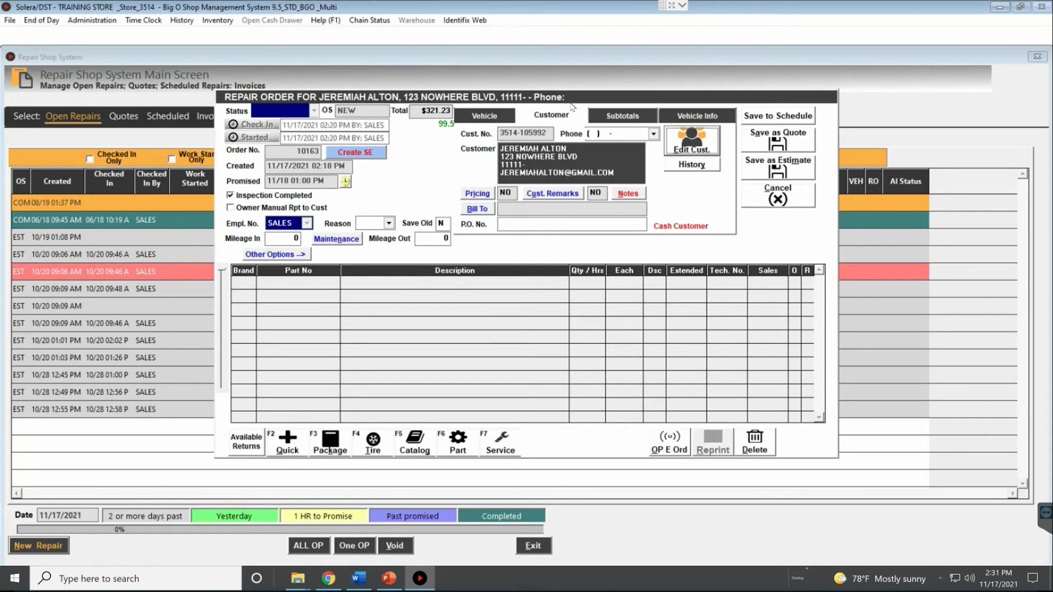
# Review the discount code, reason and customer type lists unchanged, tick Opt Out of Marketing, and save
pyautogui.click(692, 140)
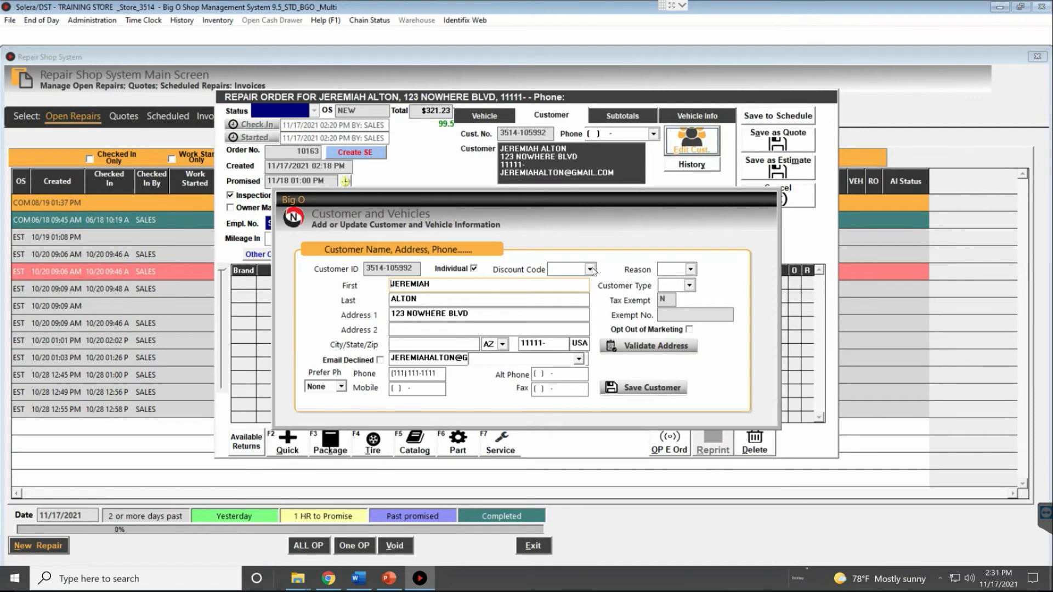
pyautogui.click(589, 269)
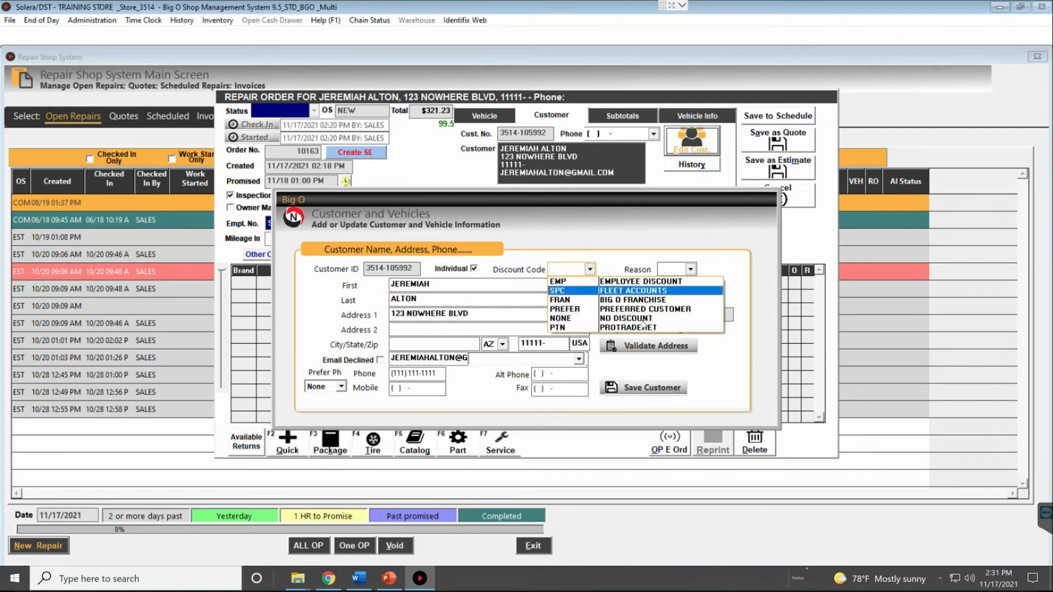
pyautogui.click(691, 269)
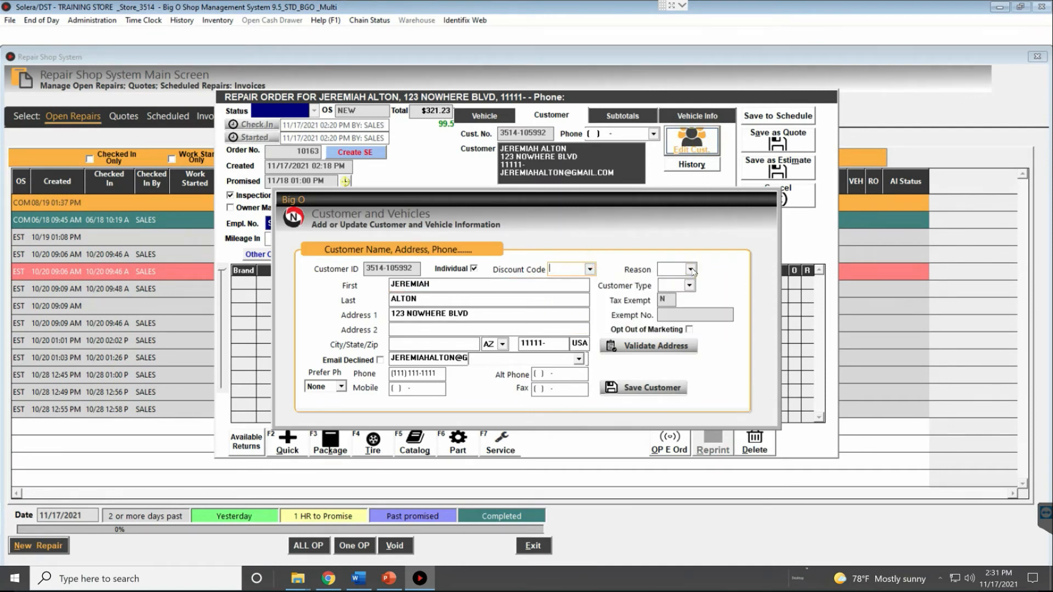
pyautogui.click(691, 269)
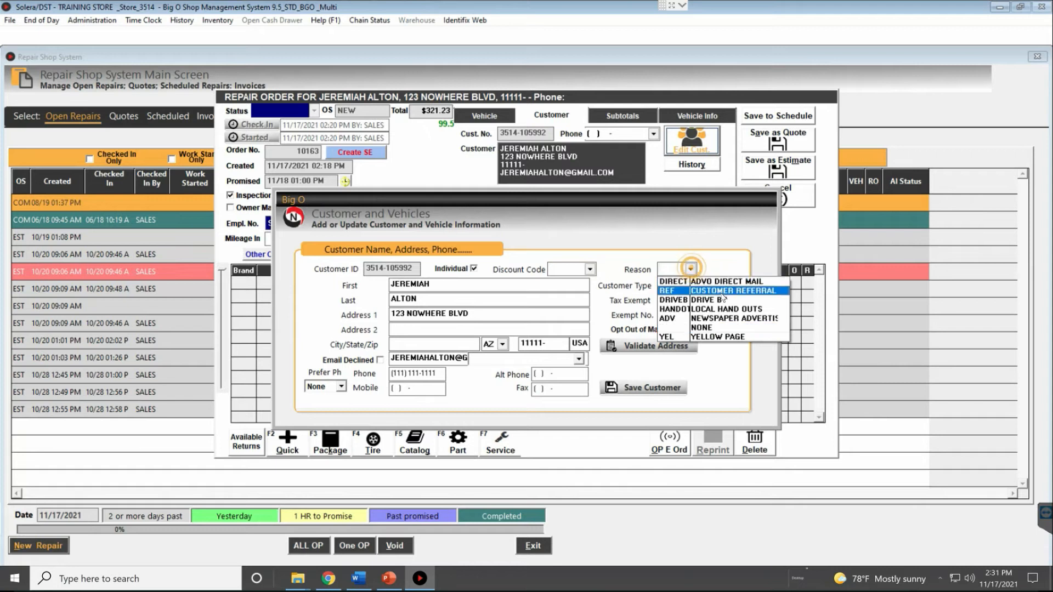
pyautogui.click(723, 266)
pyautogui.click(690, 286)
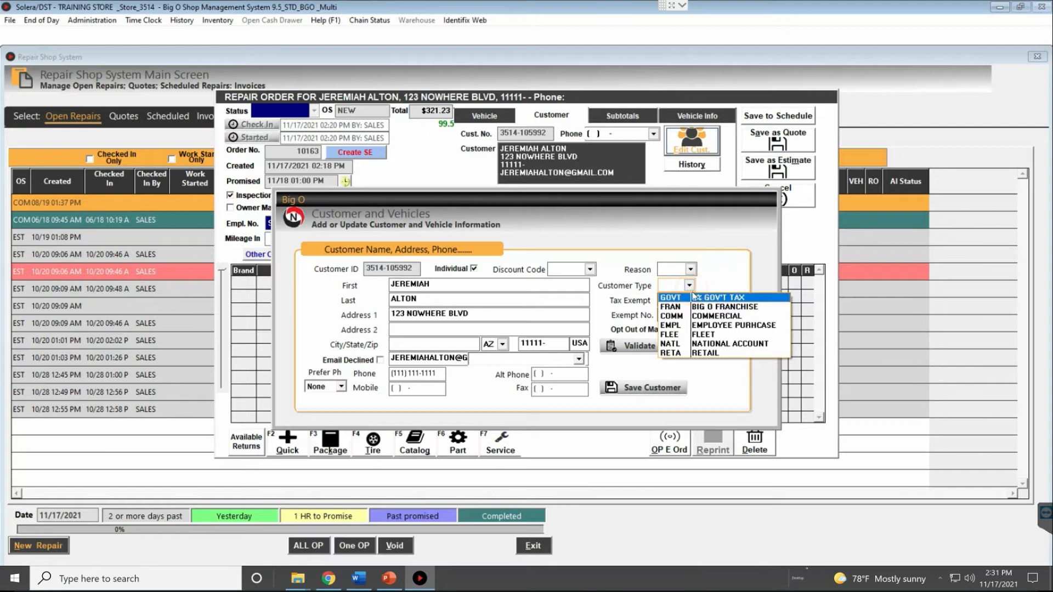
pyautogui.click(722, 249)
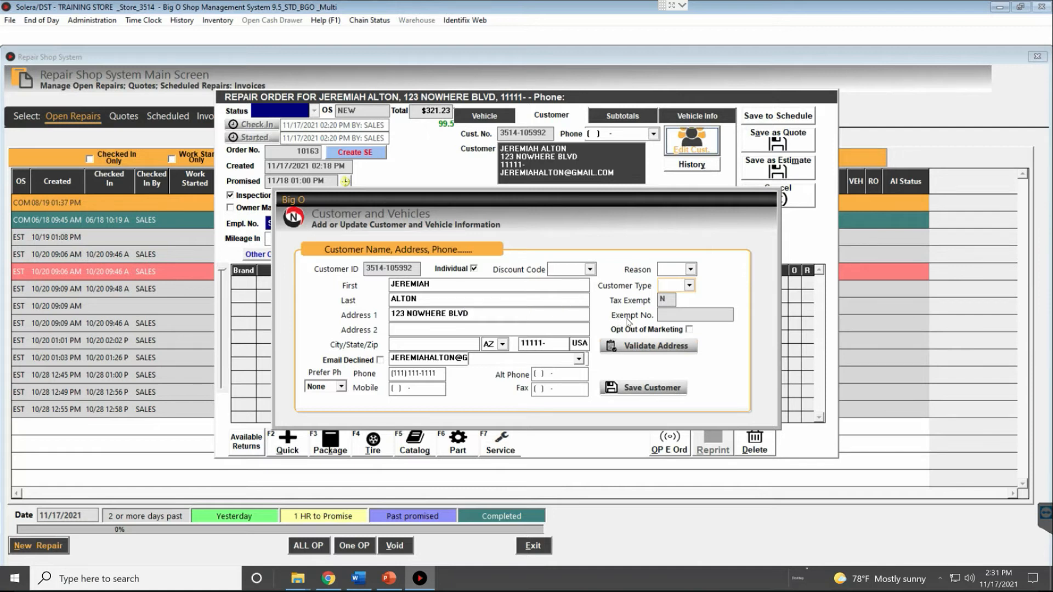
pyautogui.click(688, 330)
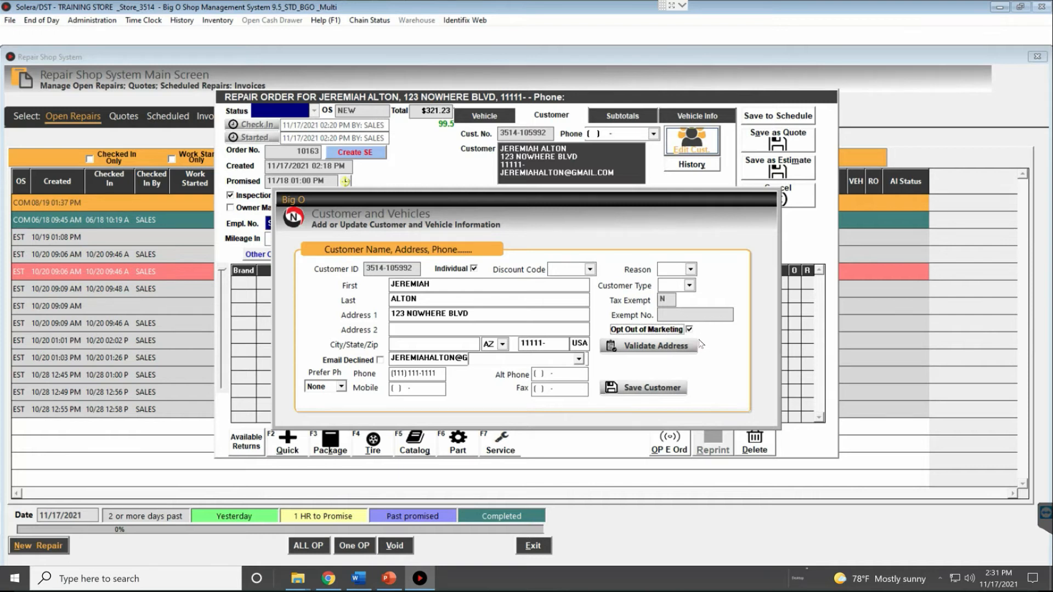
pyautogui.click(645, 389)
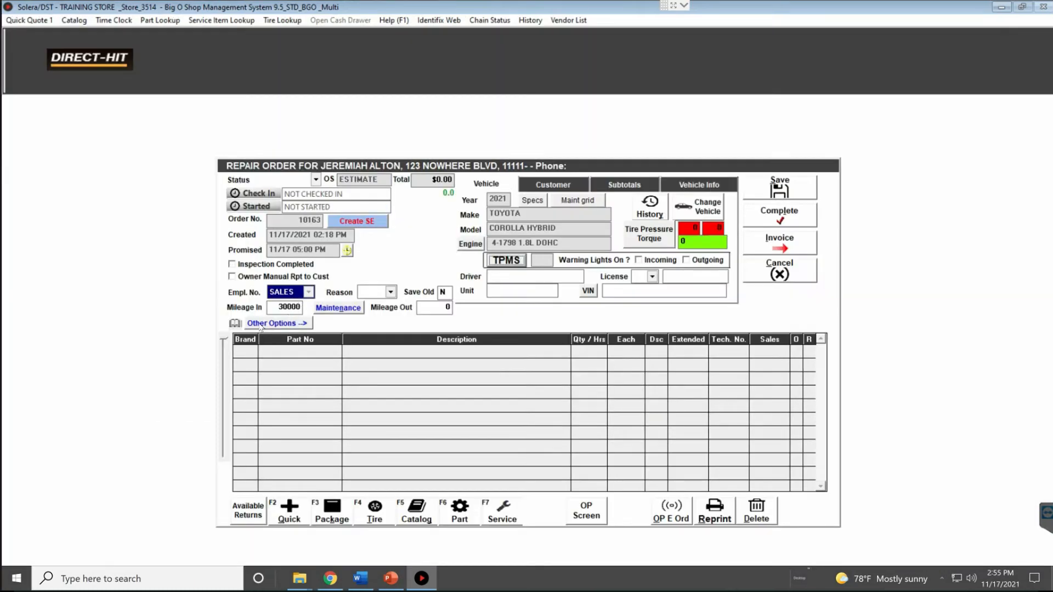
# View the RO Notes twice without adding a note, then bring up the vehicle's fluid specs
pyautogui.click(276, 323)
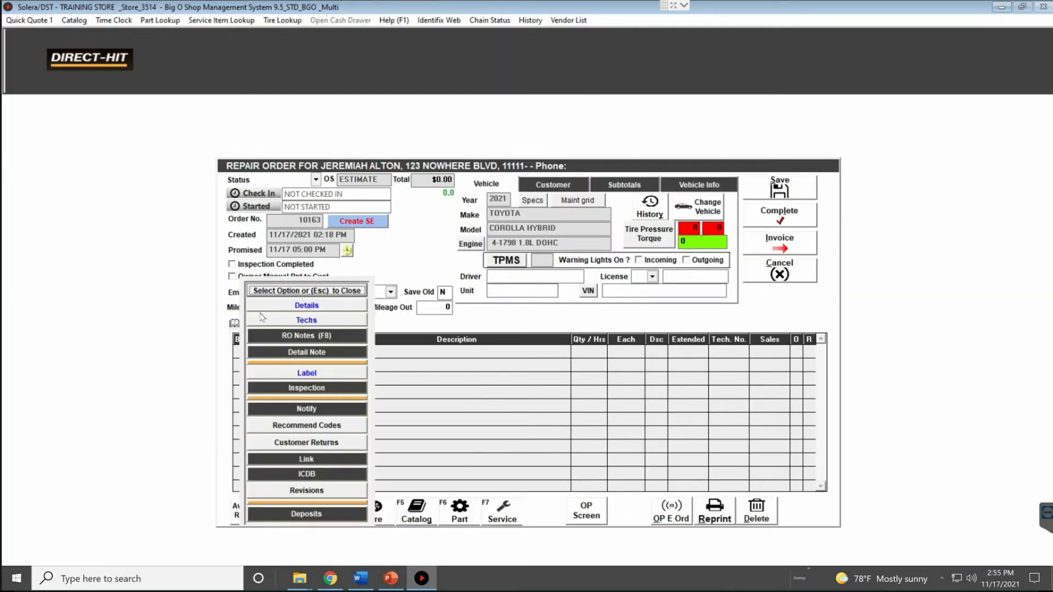
pyautogui.click(340, 288)
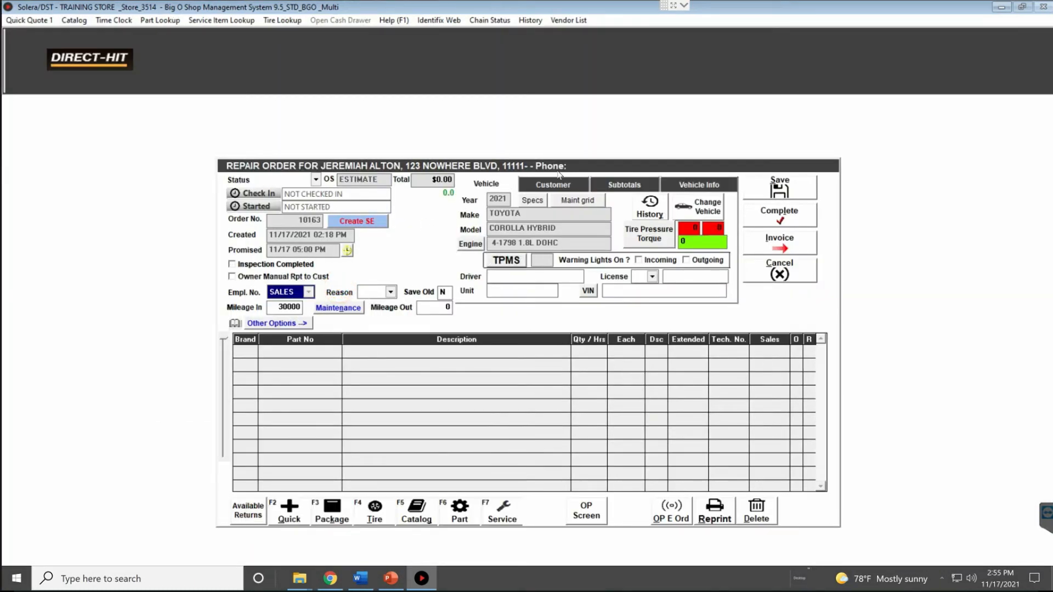
pyautogui.click(235, 324)
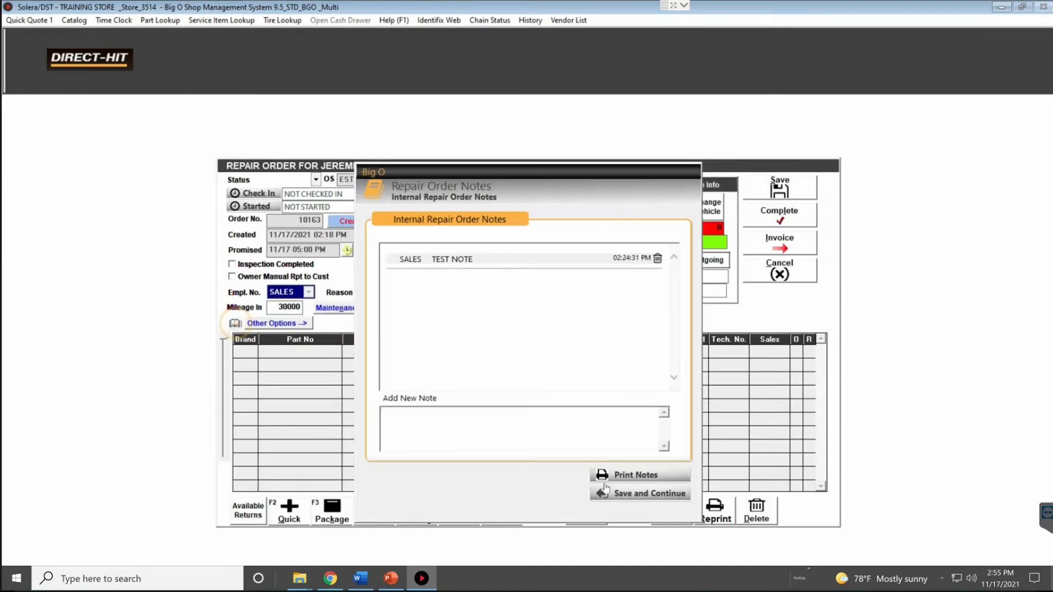
pyautogui.click(639, 494)
pyautogui.click(235, 324)
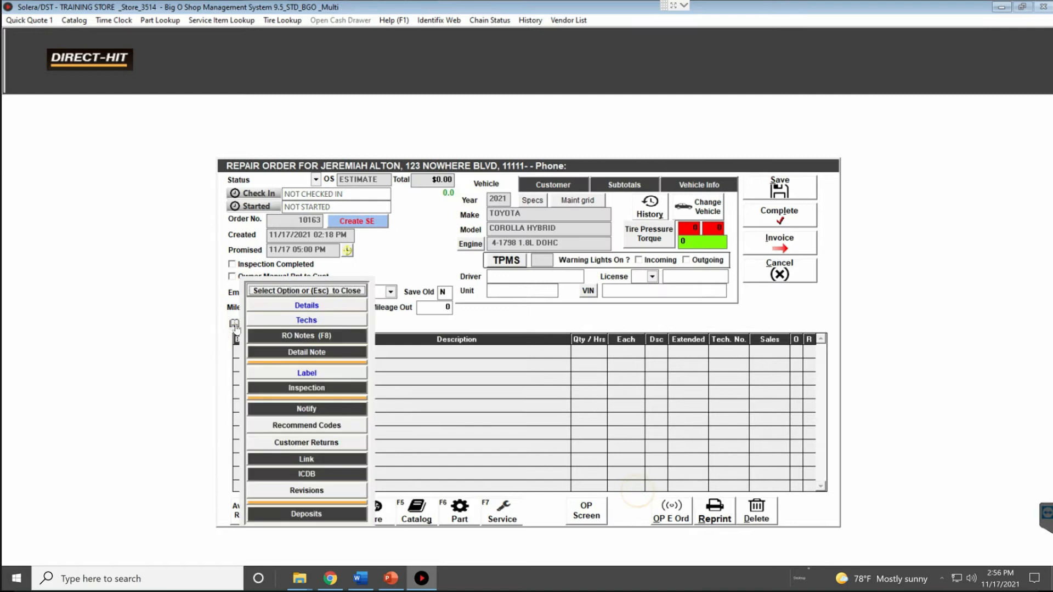
pyautogui.click(236, 326)
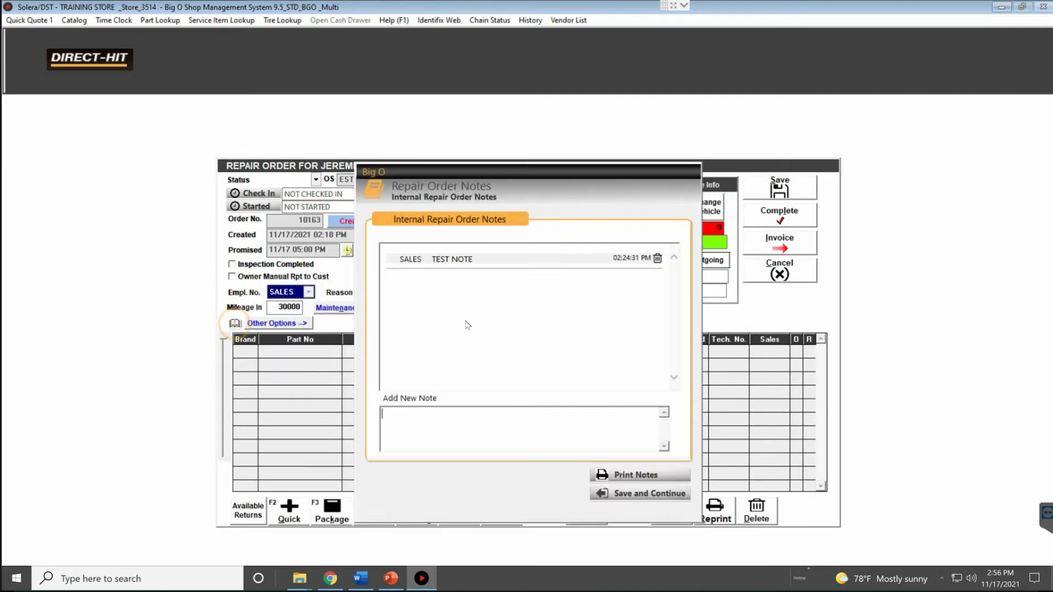
pyautogui.click(638, 493)
pyautogui.click(533, 201)
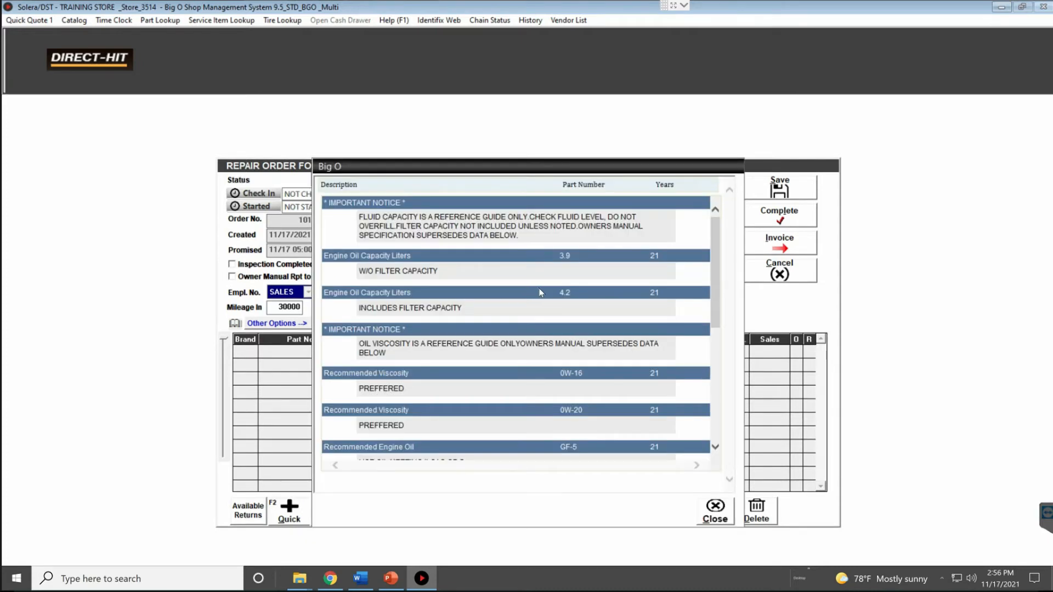
# Scroll through the 0W-20 oil recommendations, highlight the ILSAC GF-5 spec, and close the specs window
pyautogui.scroll(-6, 558, 281)
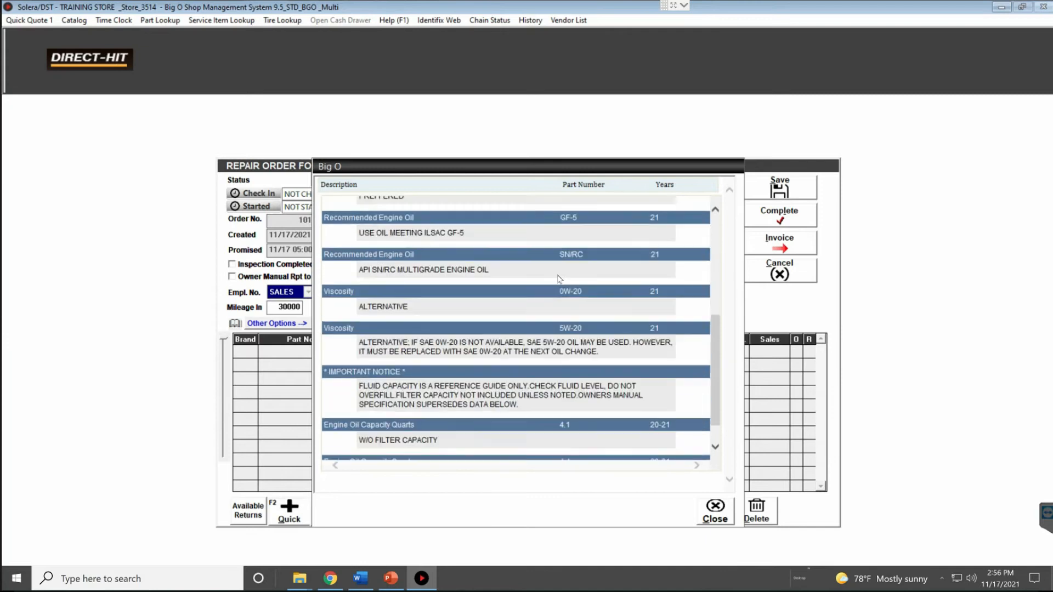
pyautogui.scroll(6, 560, 277)
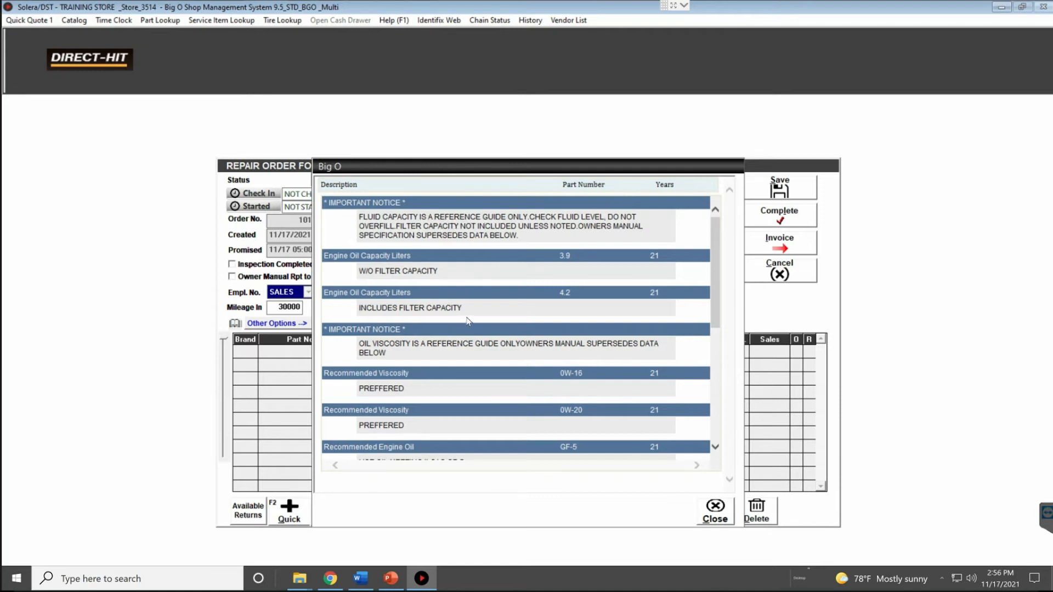
pyautogui.scroll(-1, 430, 362)
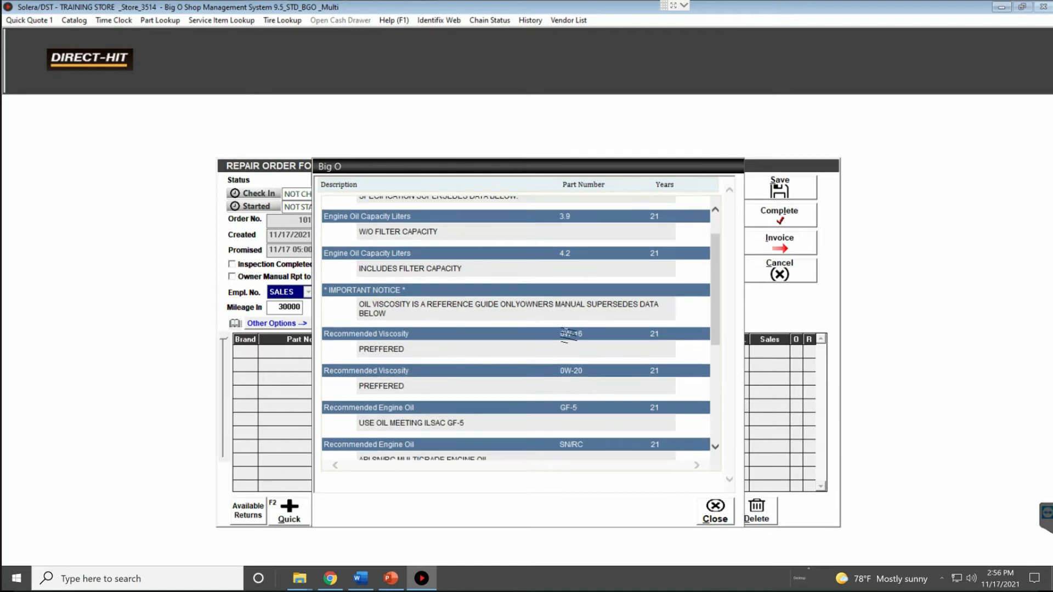
pyautogui.scroll(-1, 543, 354)
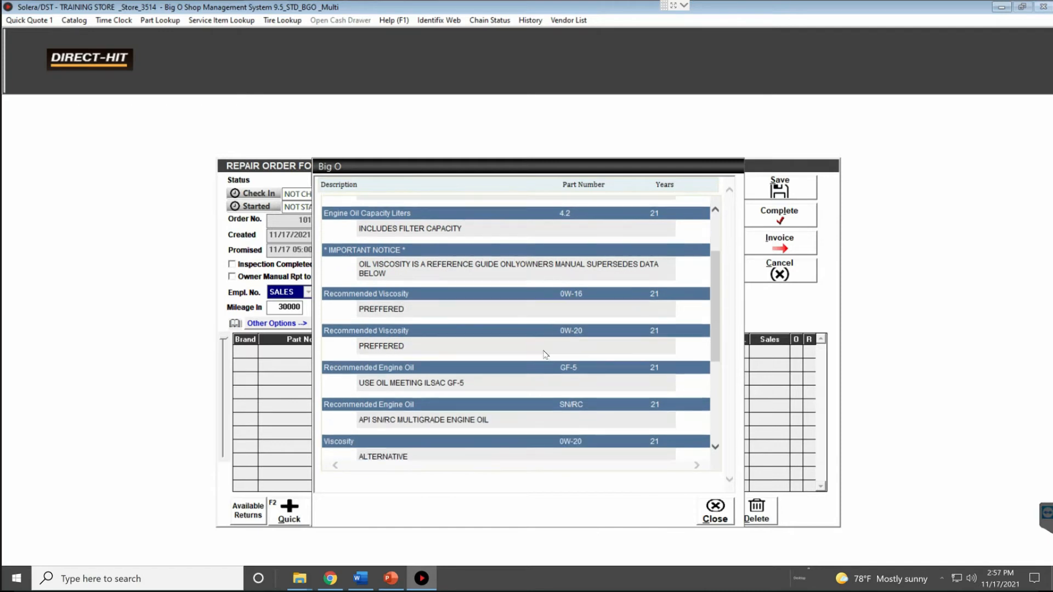
pyautogui.doubleClick(567, 368)
pyautogui.scroll(-2, 564, 364)
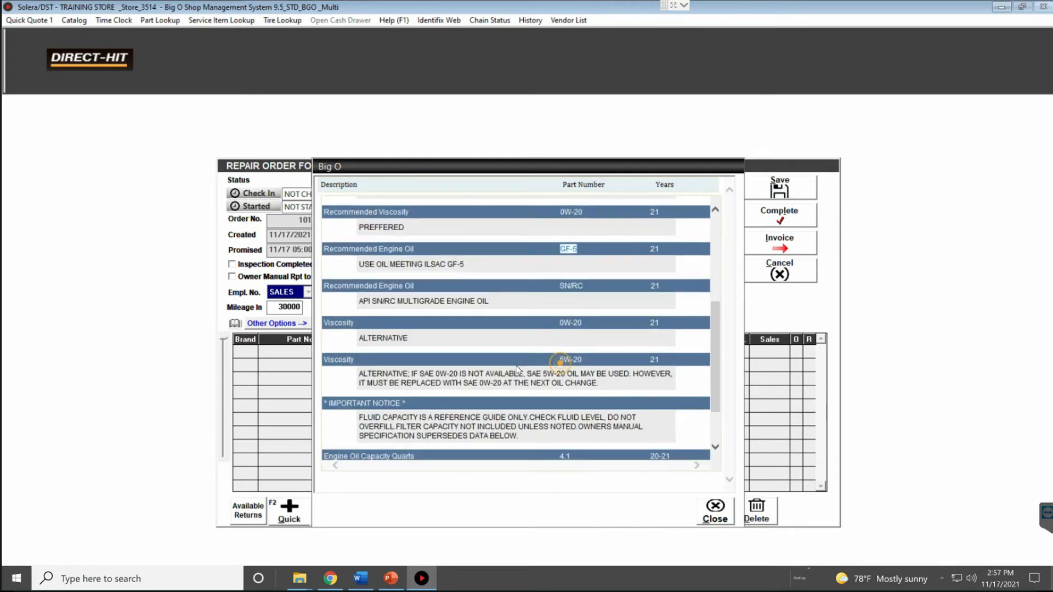
pyautogui.scroll(-1, 519, 370)
pyautogui.click(715, 511)
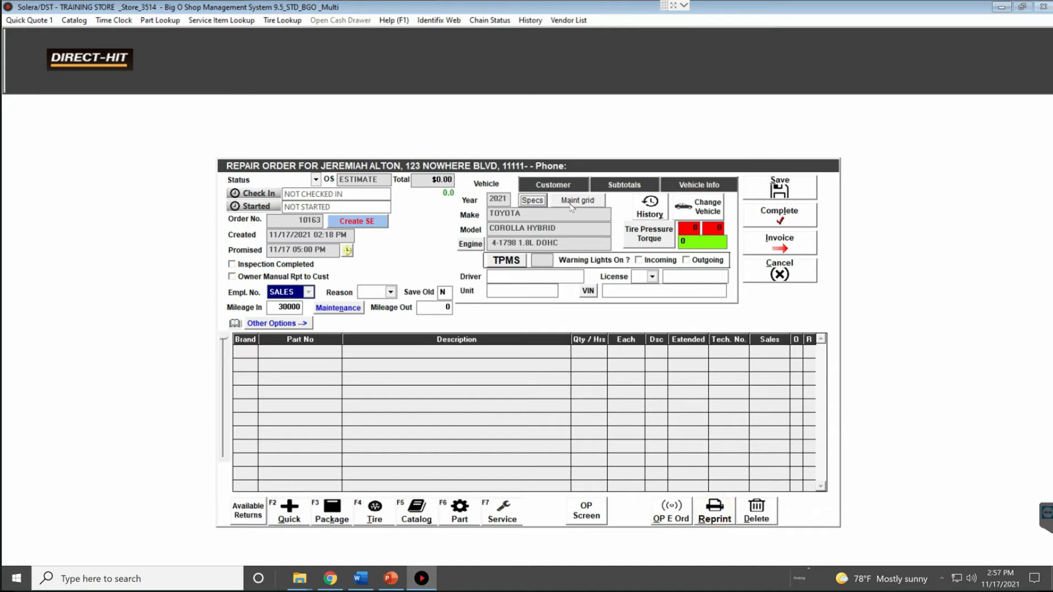
# Check the maintenance schedule (none available) and review the engine selection without changes
pyautogui.click(569, 203)
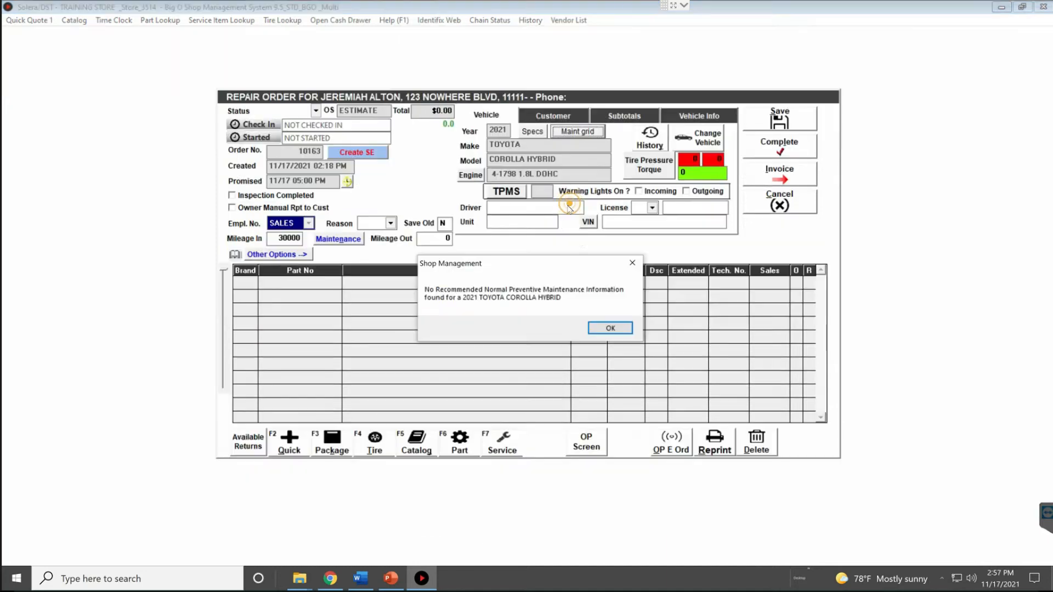
pyautogui.click(603, 328)
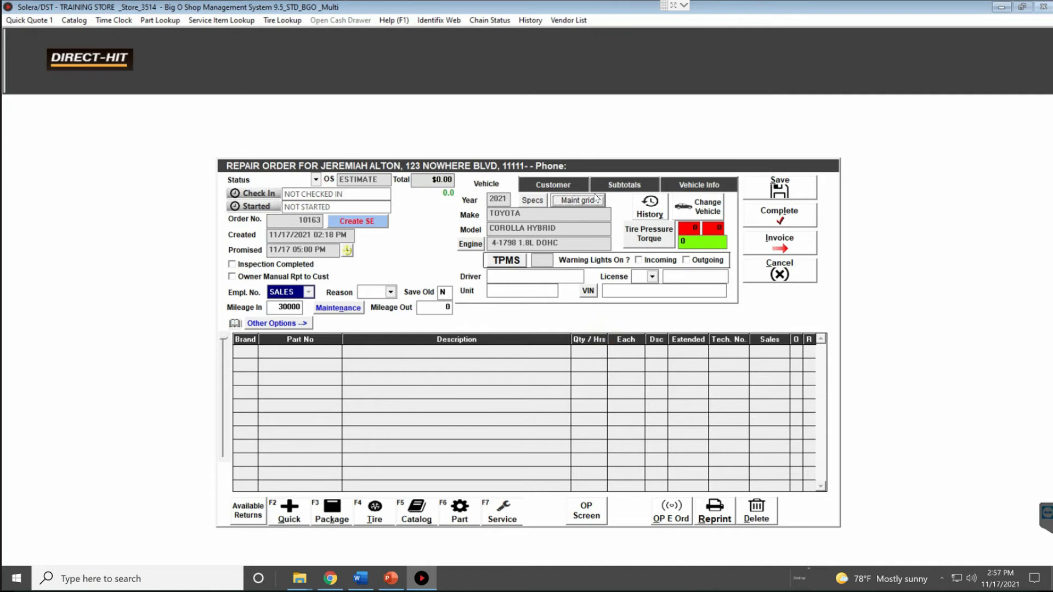
pyautogui.click(471, 244)
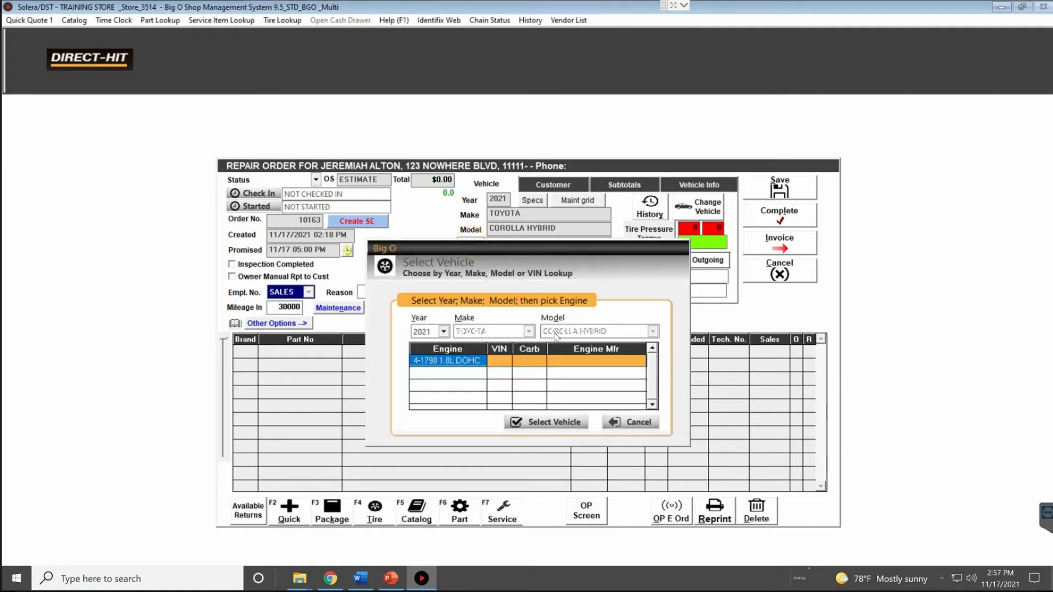
pyautogui.click(637, 423)
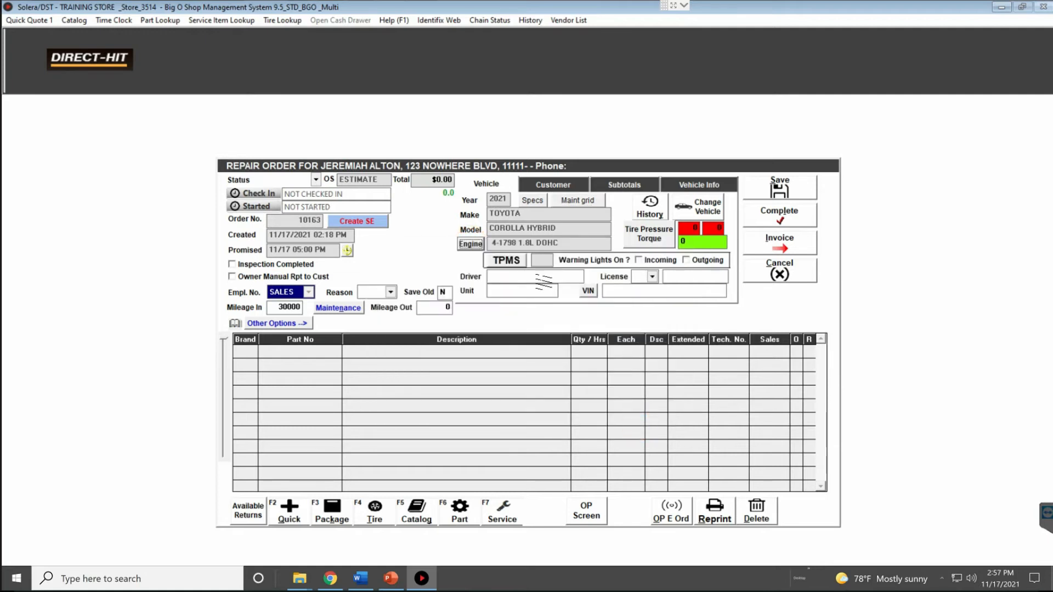
pyautogui.click(510, 262)
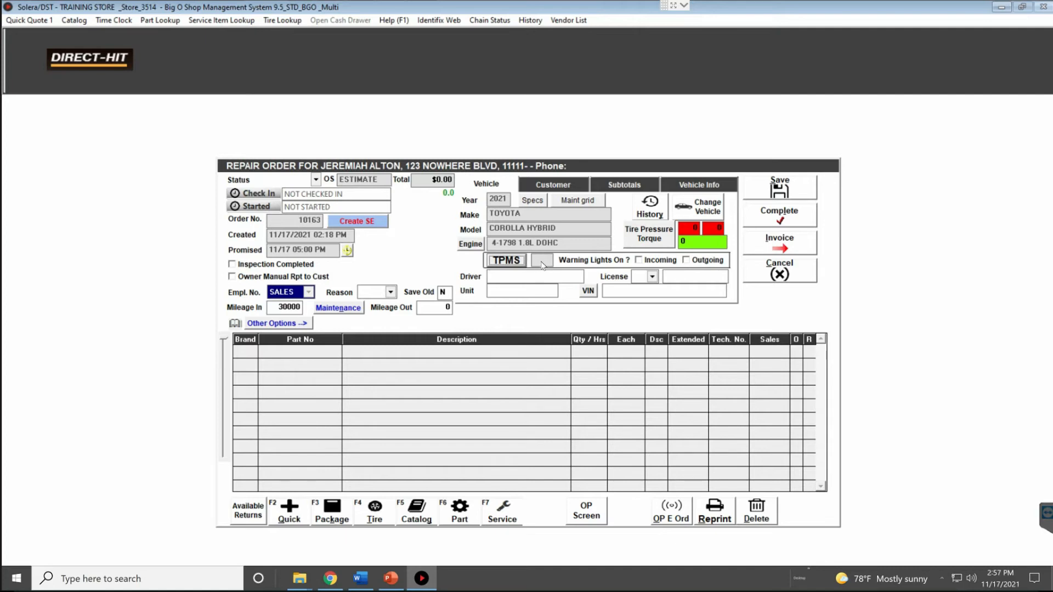
# Tick Incoming under Warning Lights On and leave Outgoing unchecked
pyautogui.click(639, 261)
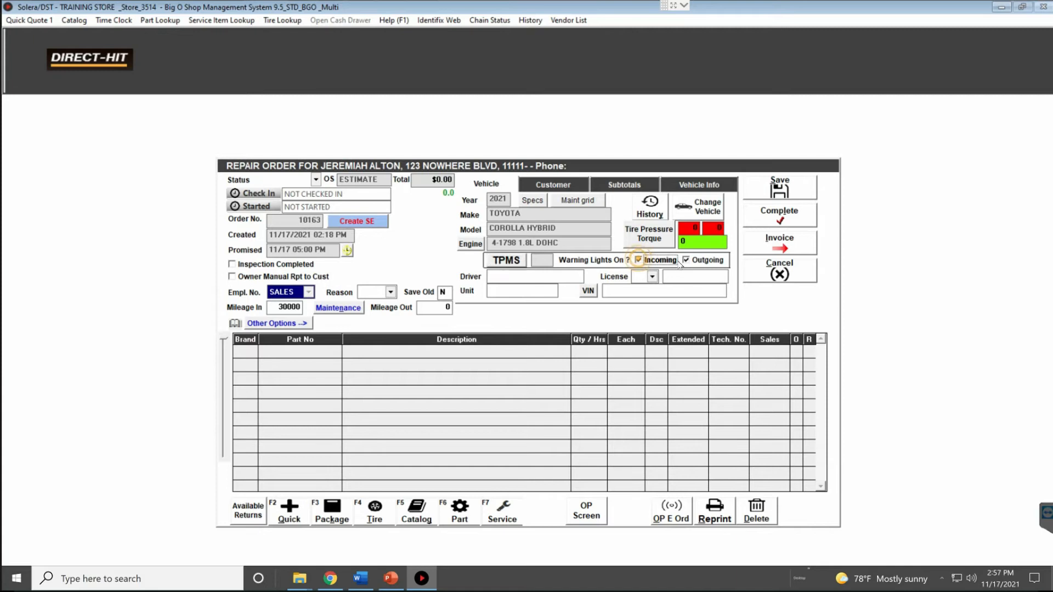
pyautogui.click(687, 261)
pyautogui.click(639, 261)
pyautogui.click(639, 261)
pyautogui.click(639, 261)
pyautogui.click(689, 262)
pyautogui.click(689, 264)
pyautogui.click(689, 264)
pyautogui.click(689, 263)
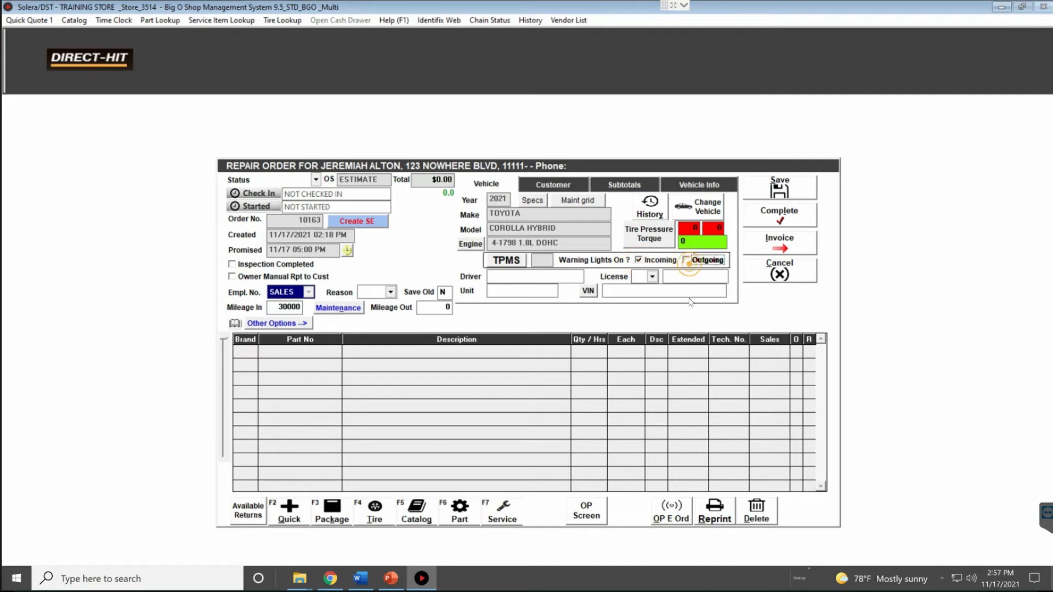
# Close the tire pressure/torque panel and open the customer's vehicle list
pyautogui.click(641, 241)
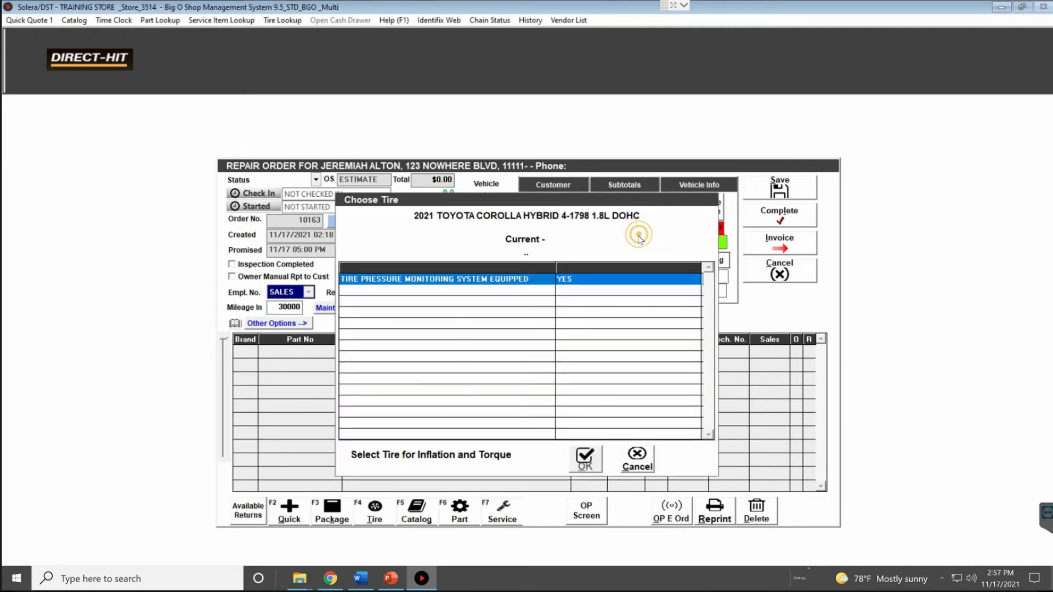
pyautogui.click(638, 460)
pyautogui.click(593, 405)
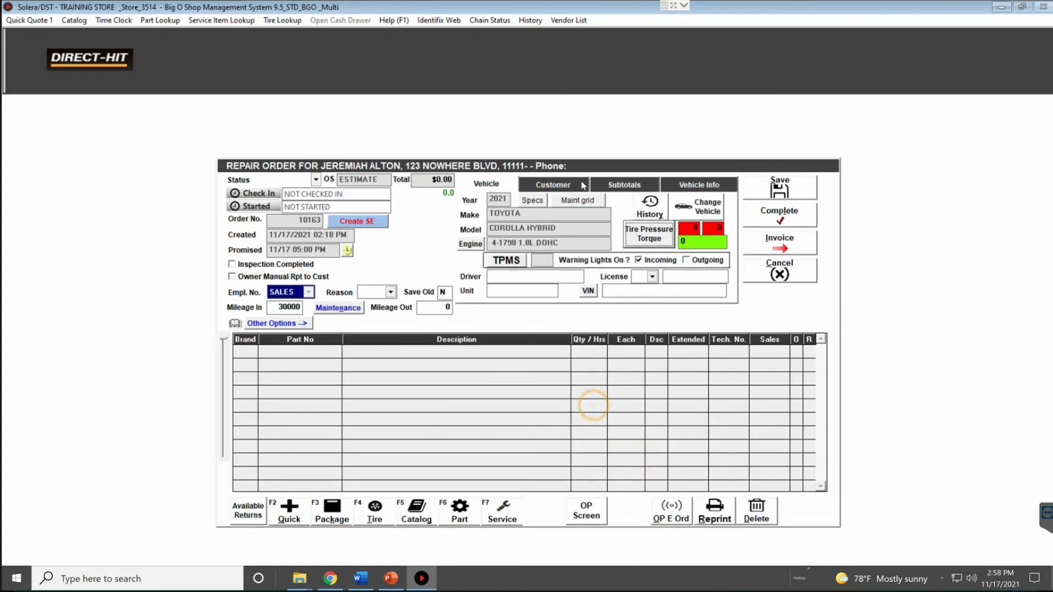
pyautogui.click(701, 207)
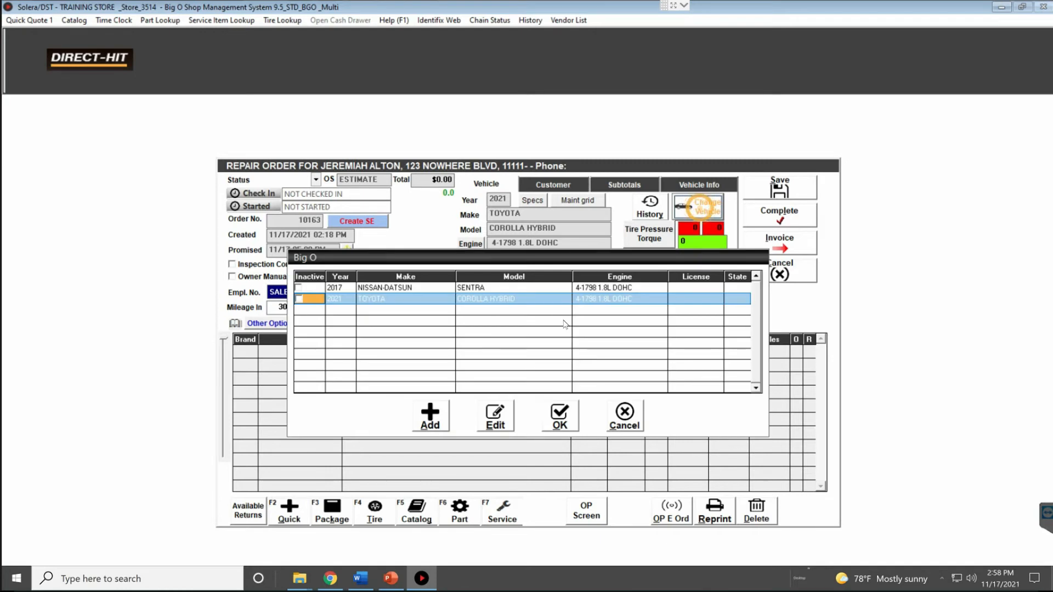
pyautogui.click(435, 304)
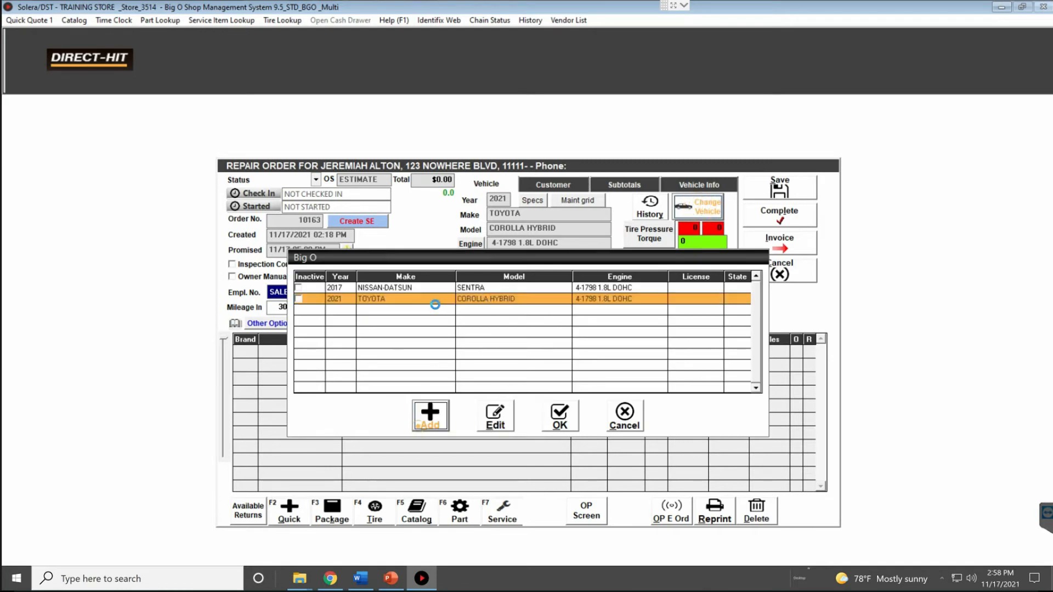
# Add a 2016 Toyota Camry V6 3.5L to the customer's vehicles and use it on this order
pyautogui.click(419, 425)
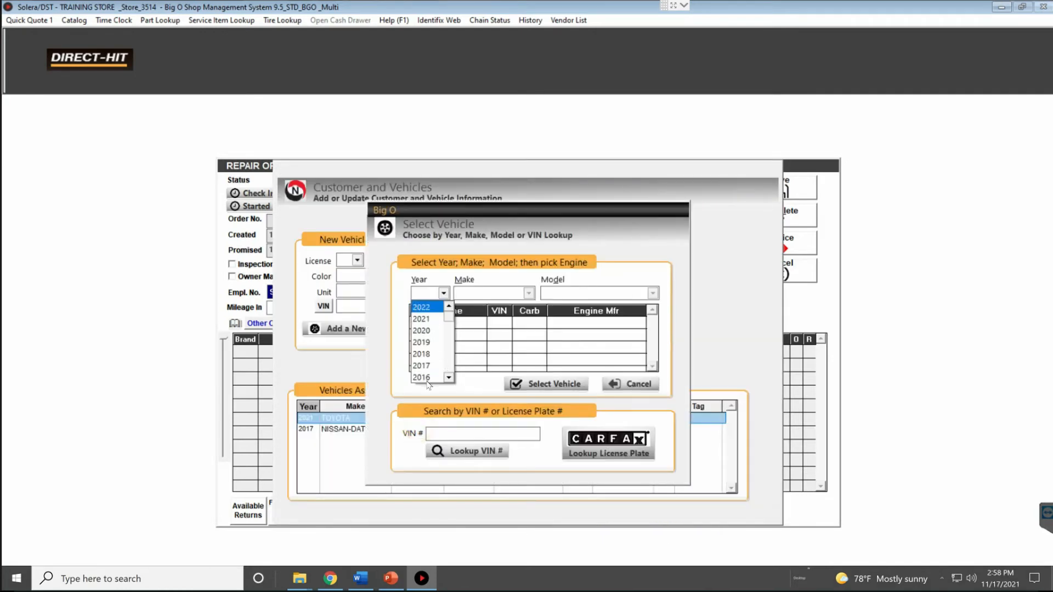
pyautogui.click(427, 379)
pyautogui.press('t')
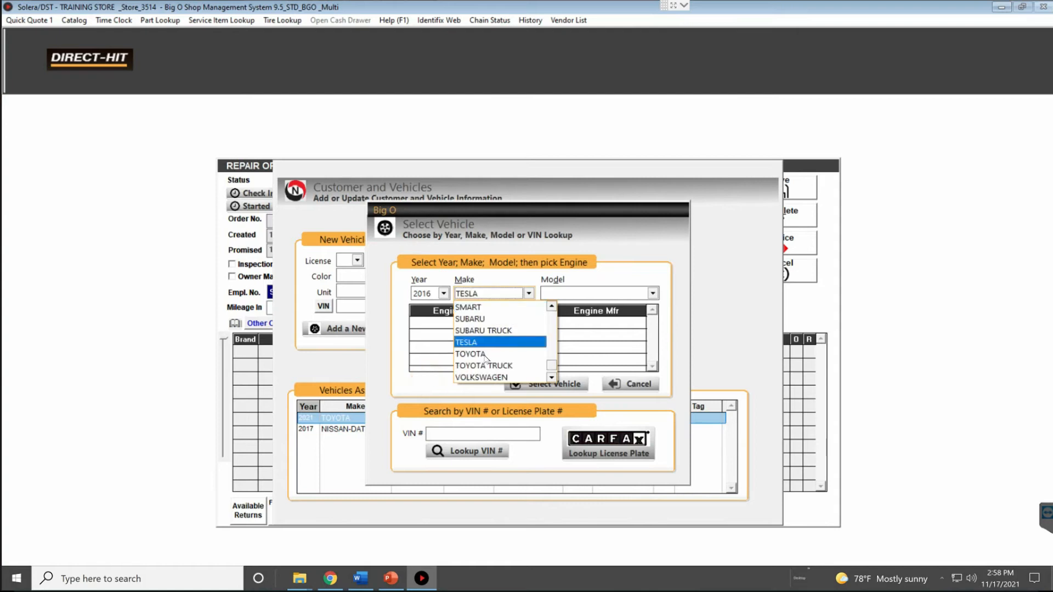
pyautogui.click(485, 354)
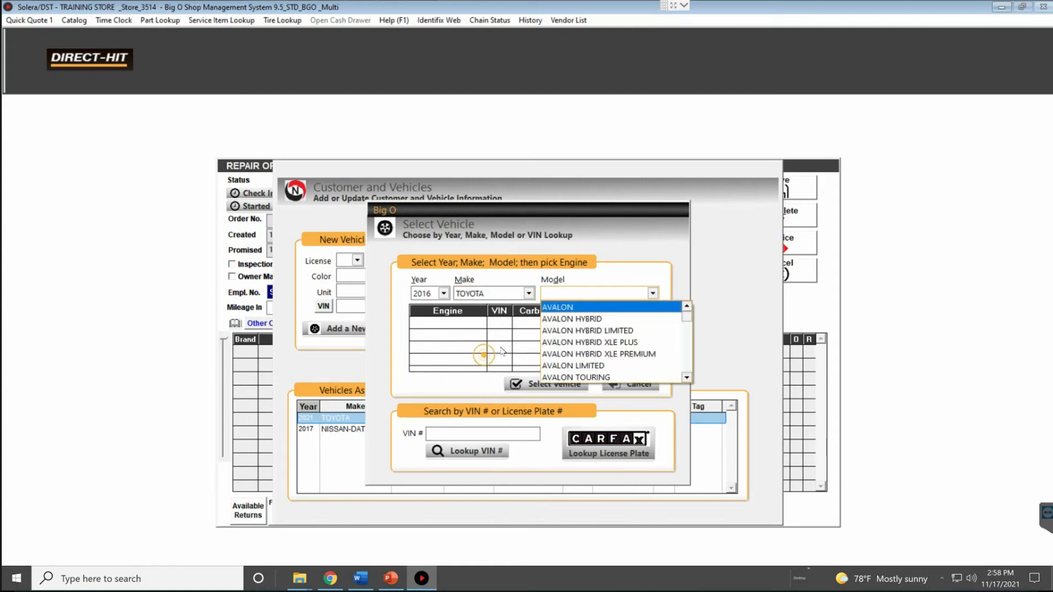
pyautogui.press('c')
pyautogui.click(571, 343)
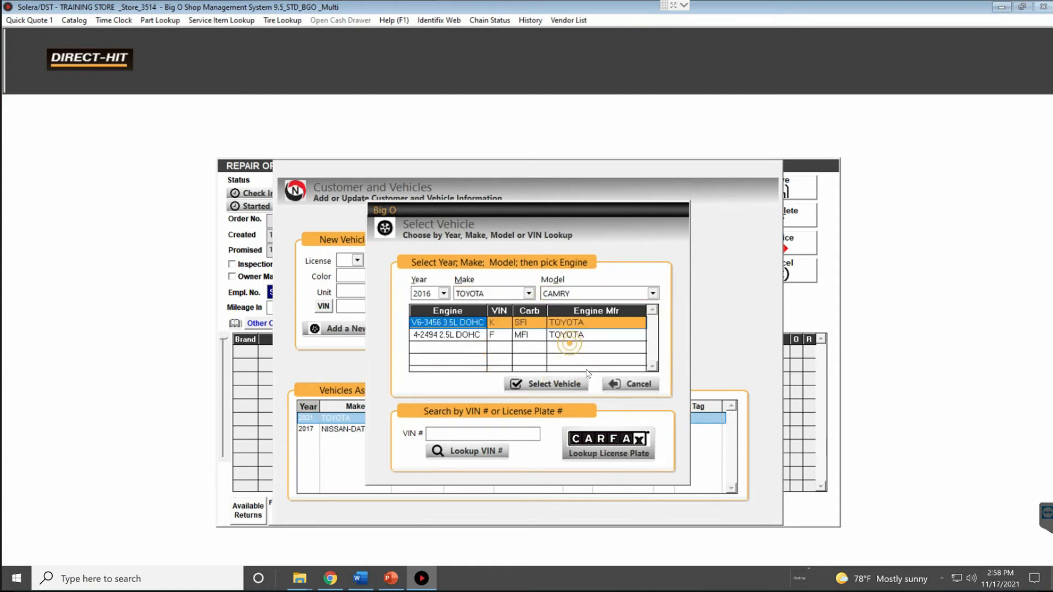
pyautogui.click(555, 384)
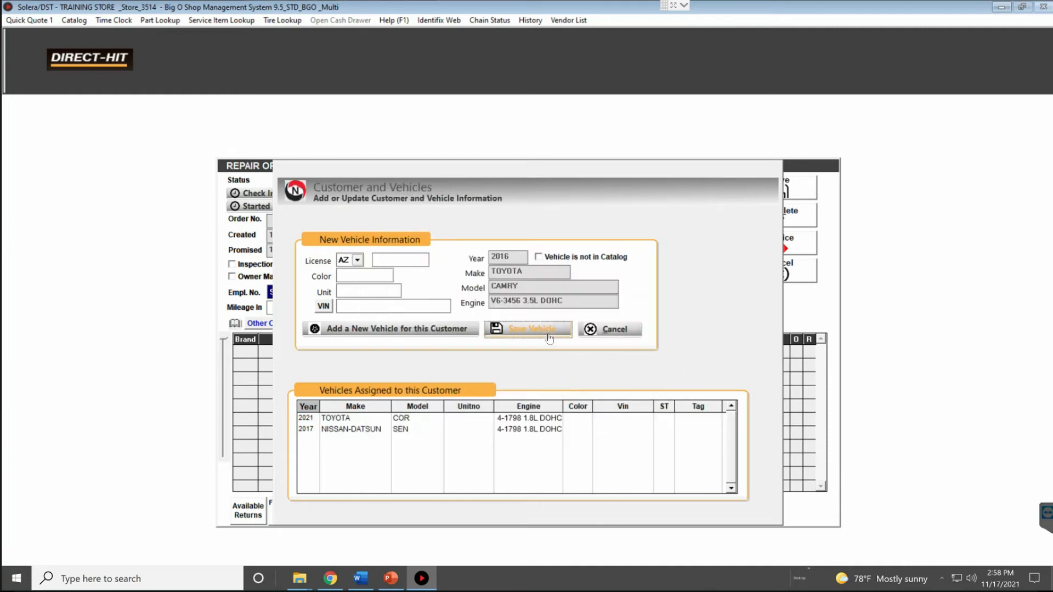
pyautogui.click(548, 329)
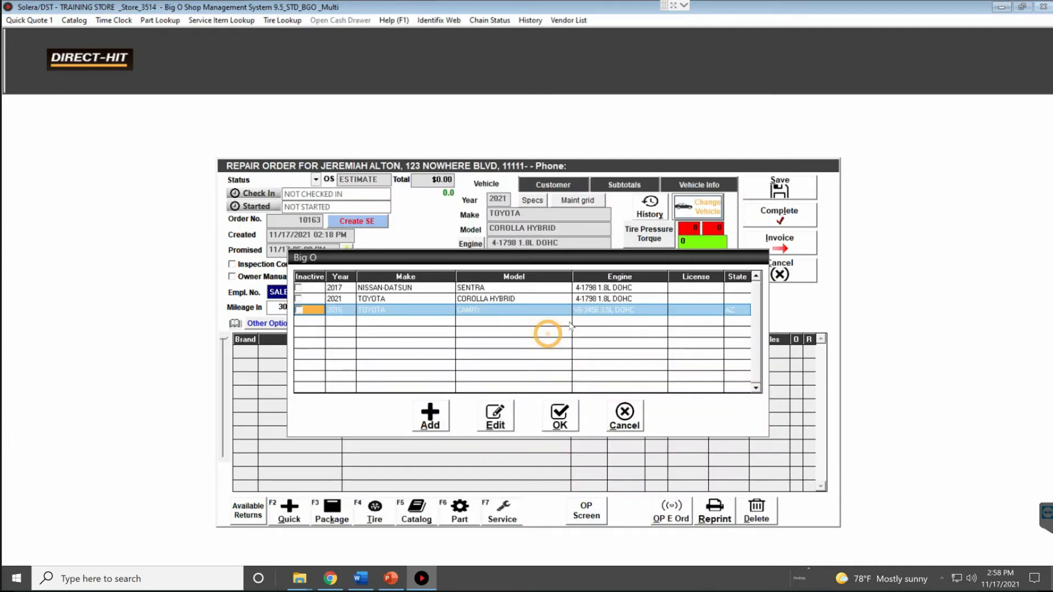
pyautogui.click(571, 418)
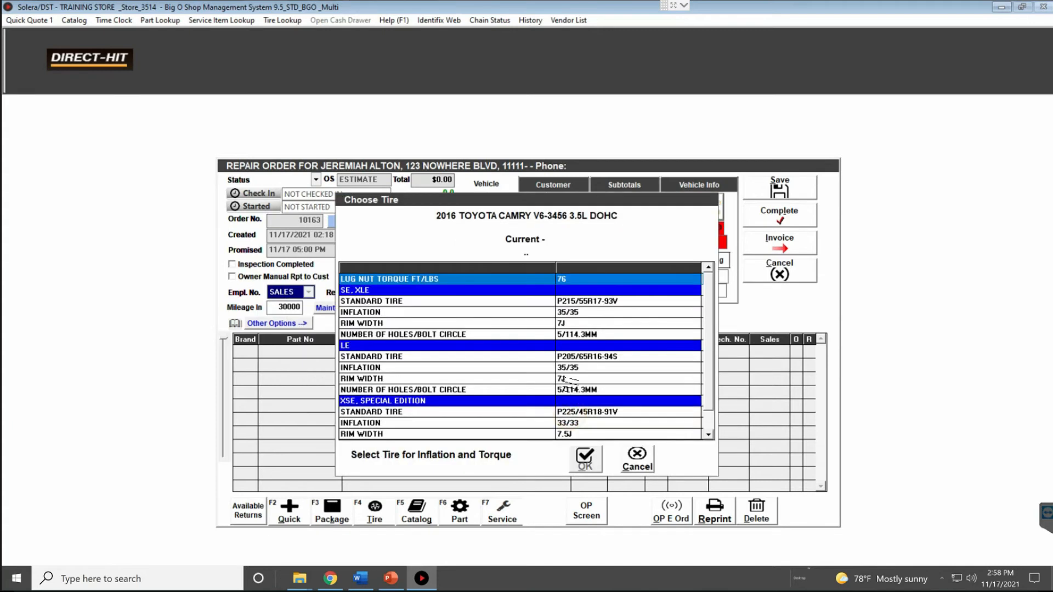
# Choose the SE/XLE standard tire P215/55R17-93V and apply its pressure and torque specs
pyautogui.click(576, 300)
pyautogui.click(584, 458)
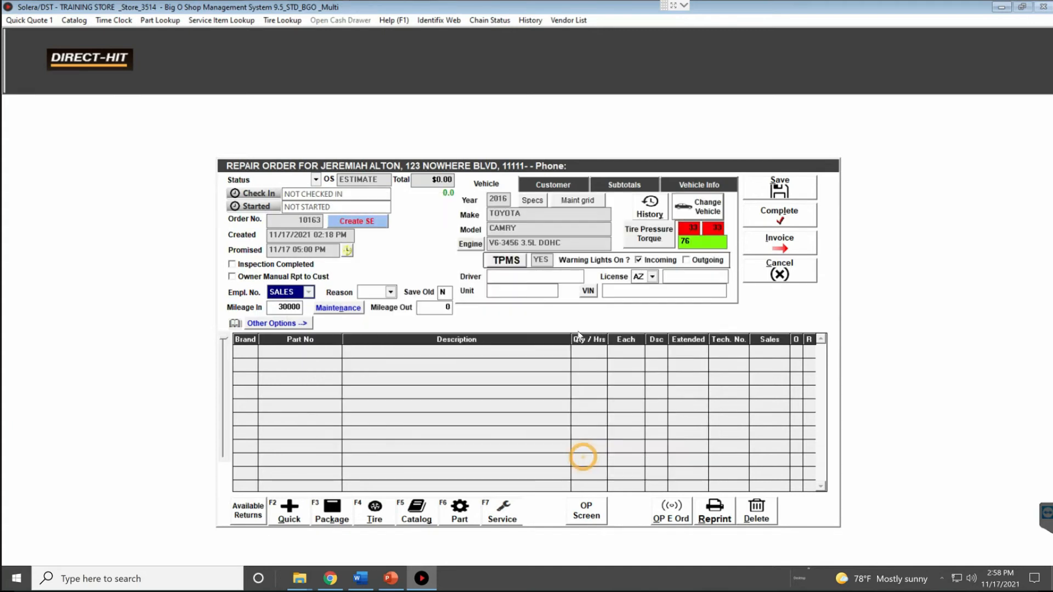
pyautogui.click(640, 235)
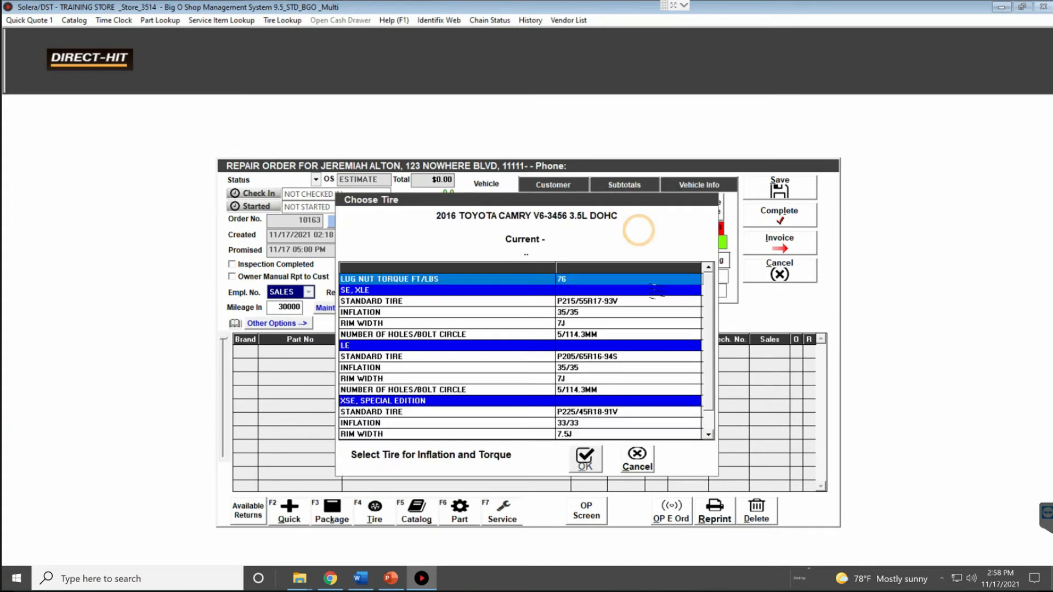
pyautogui.click(583, 302)
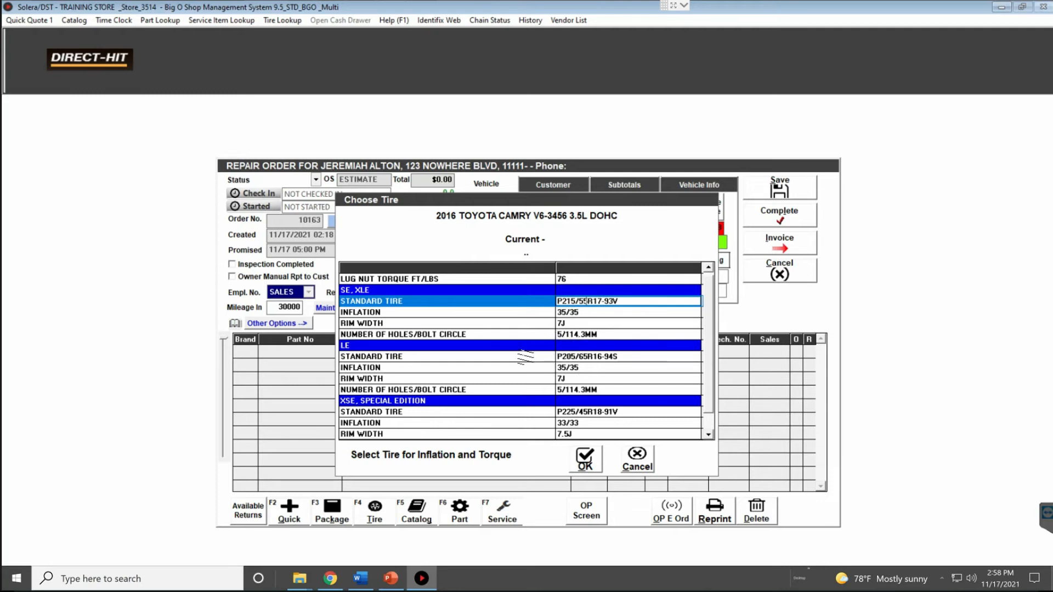
pyautogui.click(585, 357)
pyautogui.click(610, 301)
pyautogui.click(584, 460)
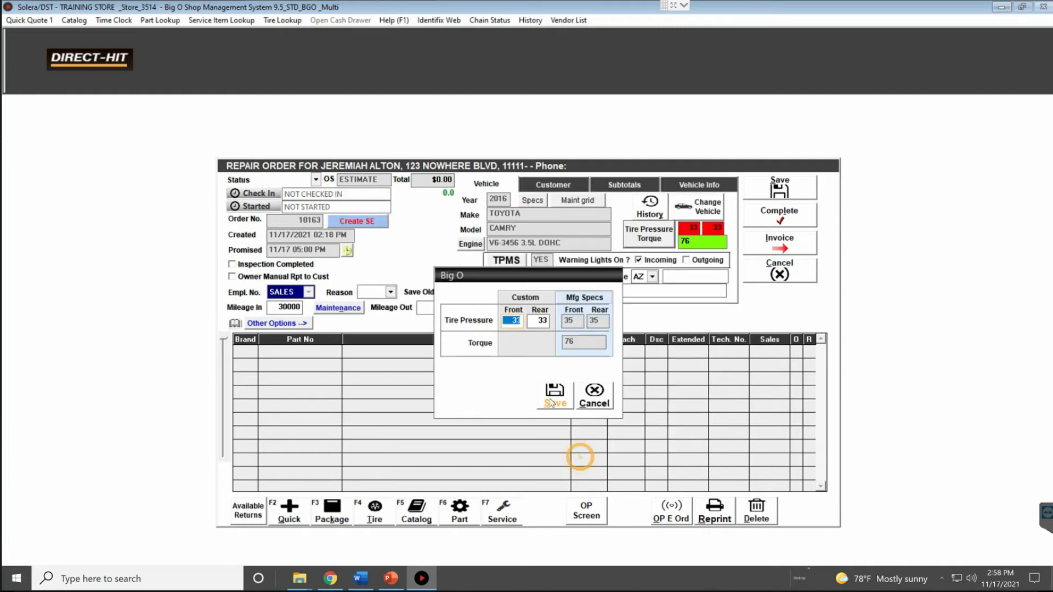
pyautogui.click(551, 397)
# Reselect the SE/XLE tire and save custom tire pressures of 35 front and rear
pyautogui.click(649, 239)
pyautogui.click(577, 302)
pyautogui.click(582, 463)
pyautogui.click(534, 320)
pyautogui.write('35')
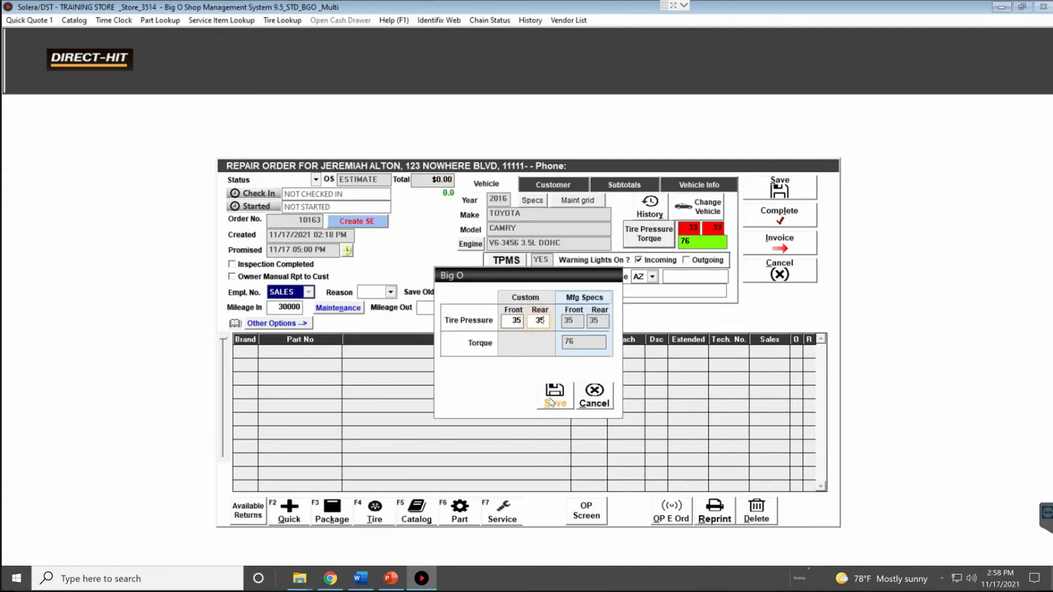
pyautogui.click(554, 394)
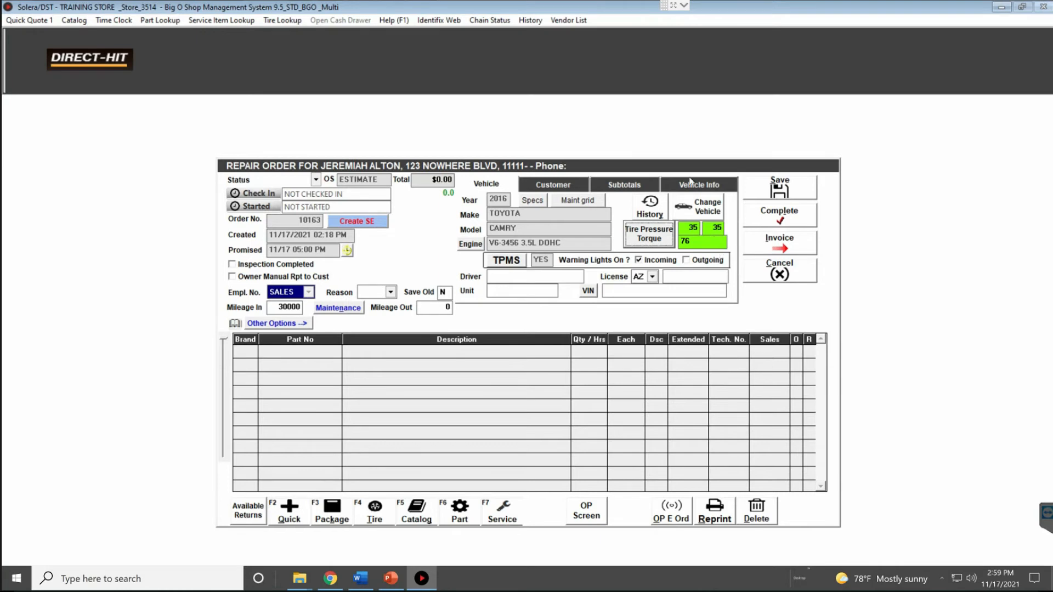
# Look over the vehicle details and license plate field, then return to the Customer tab
pyautogui.click(561, 189)
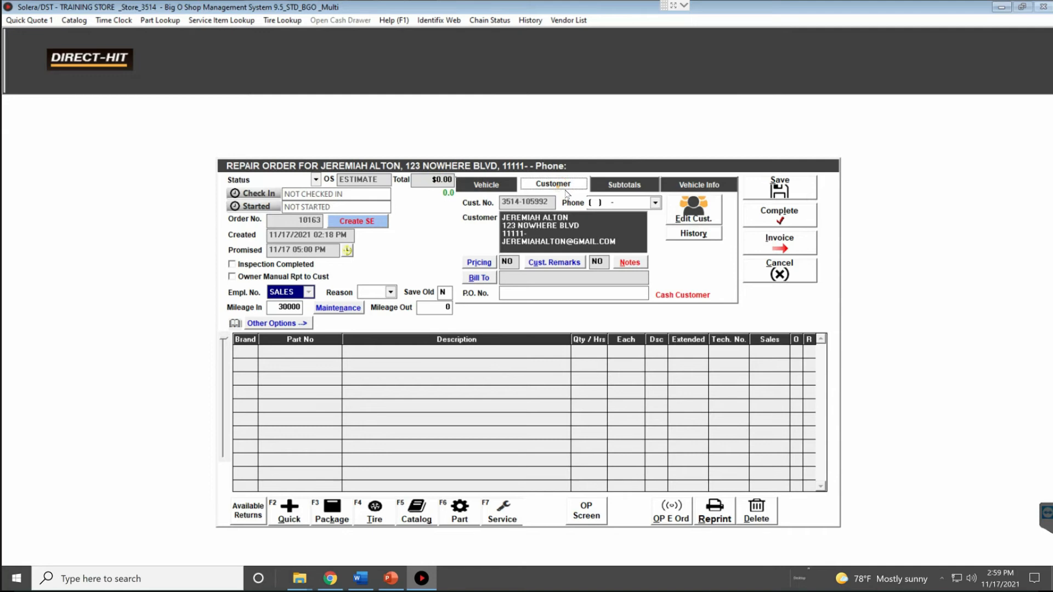
pyautogui.click(490, 186)
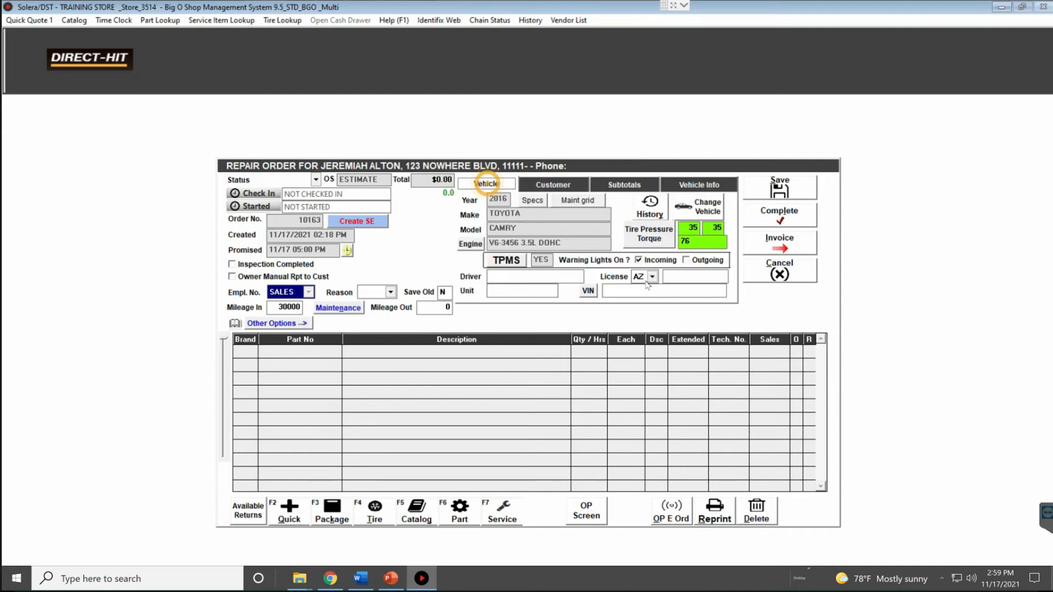
pyautogui.click(666, 276)
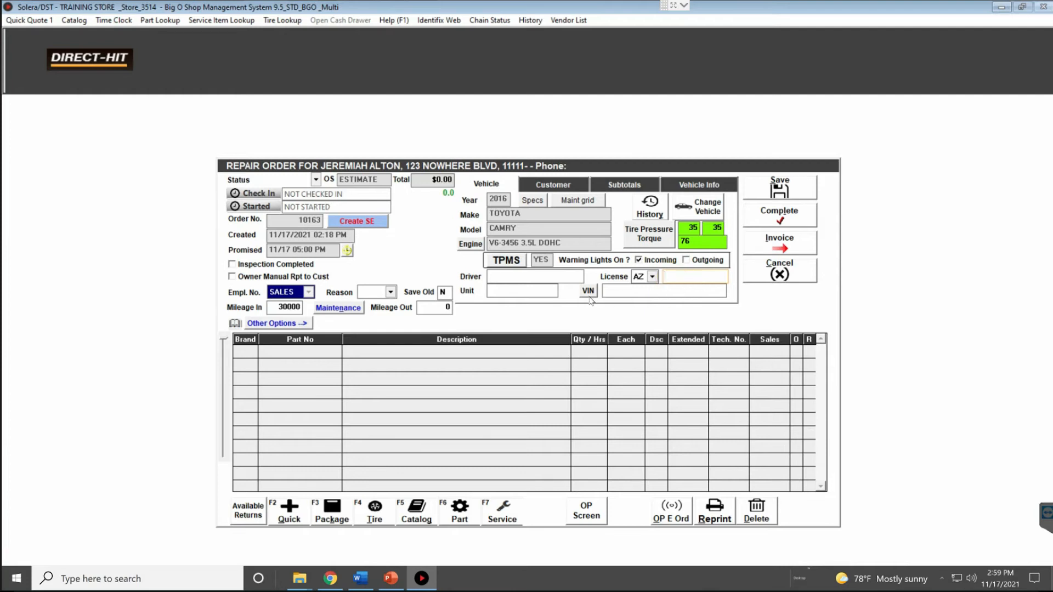
pyautogui.click(554, 185)
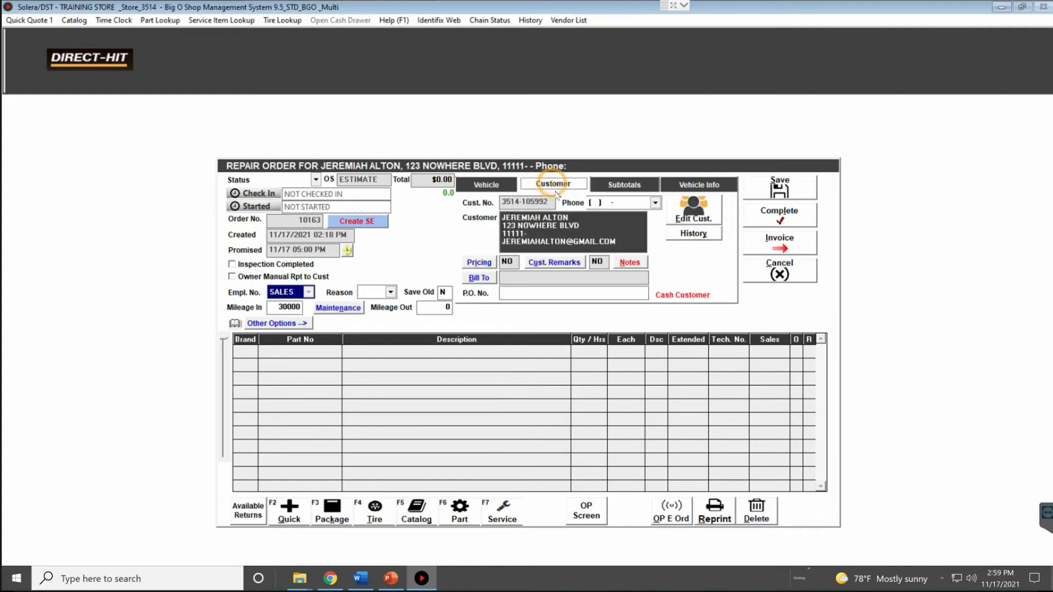
# Open Special Pricing, submit the employee user ID, and dismiss the invalid ID error
pyautogui.click(479, 262)
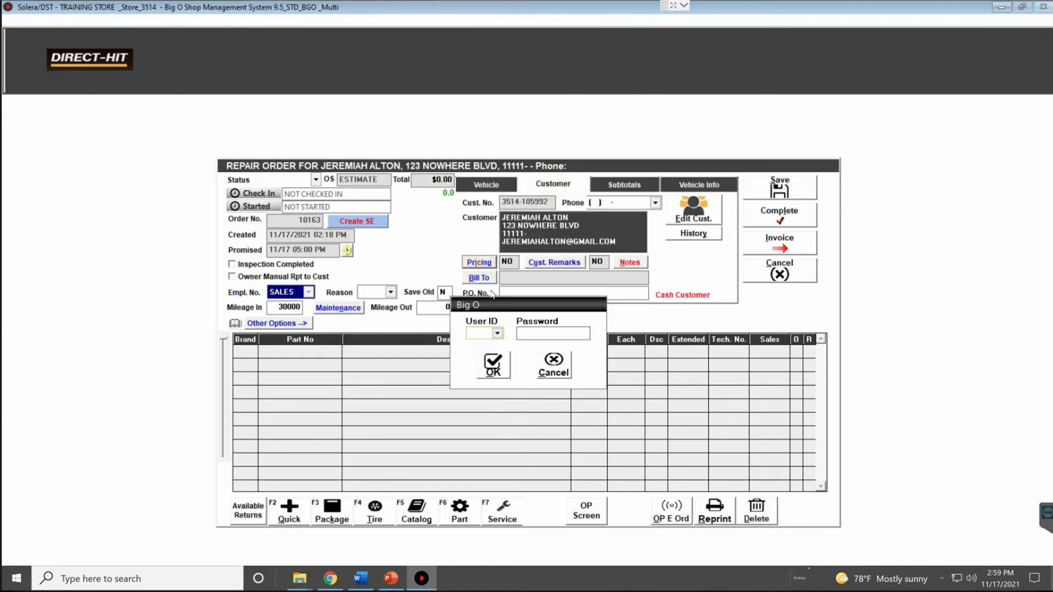
pyautogui.write('SALE')
pyautogui.press('Return')
pyautogui.press('Return')
pyautogui.press('Tab')
pyautogui.press('Return')
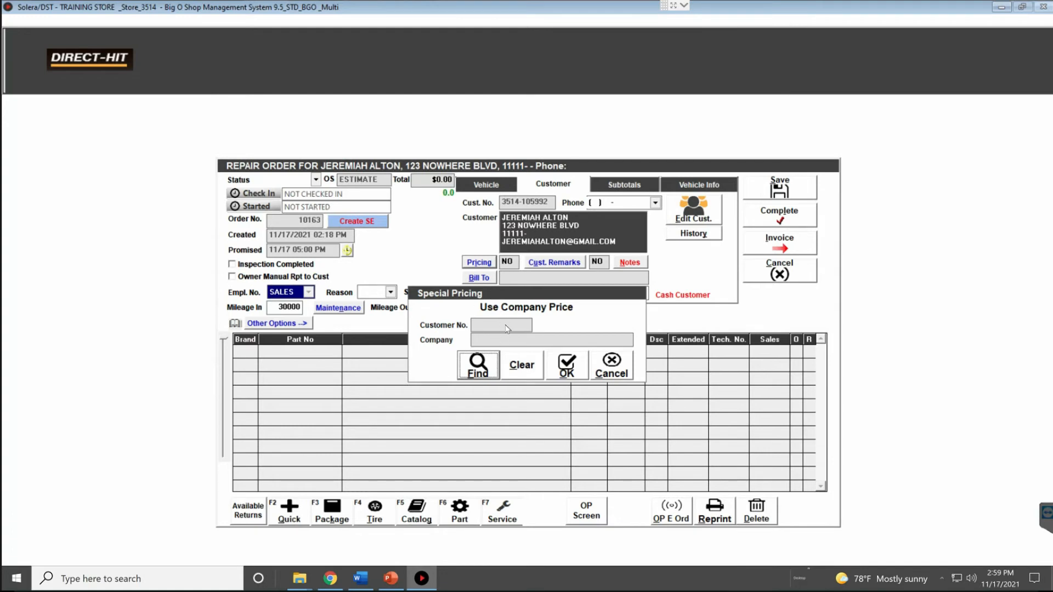
# Cancel Special Pricing and start a Bill To company search by customer number
pyautogui.click(611, 365)
pyautogui.click(479, 278)
pyautogui.click(477, 363)
pyautogui.click(327, 226)
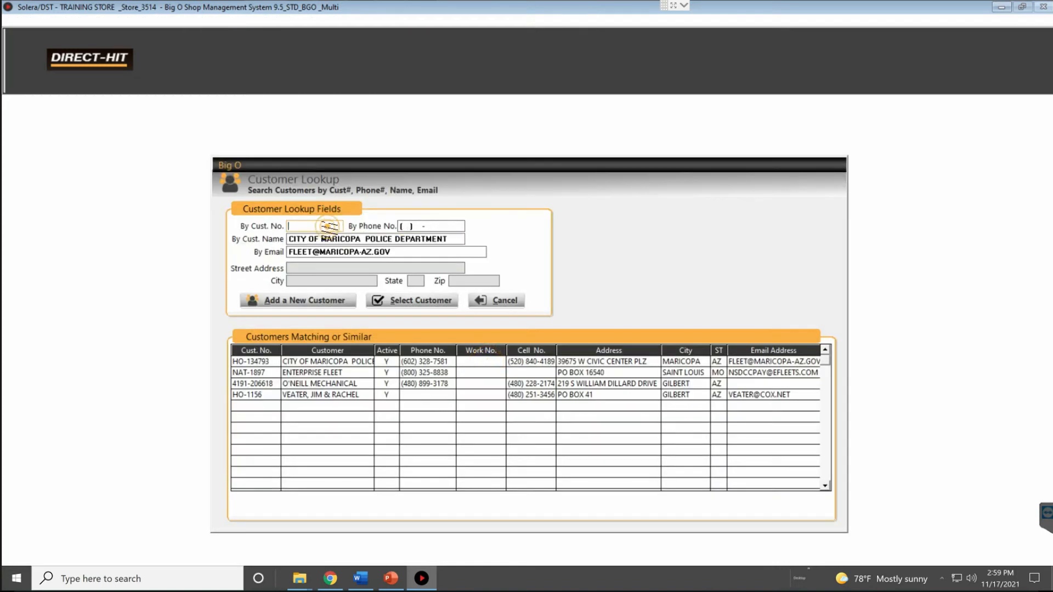
pyautogui.write('NAT')
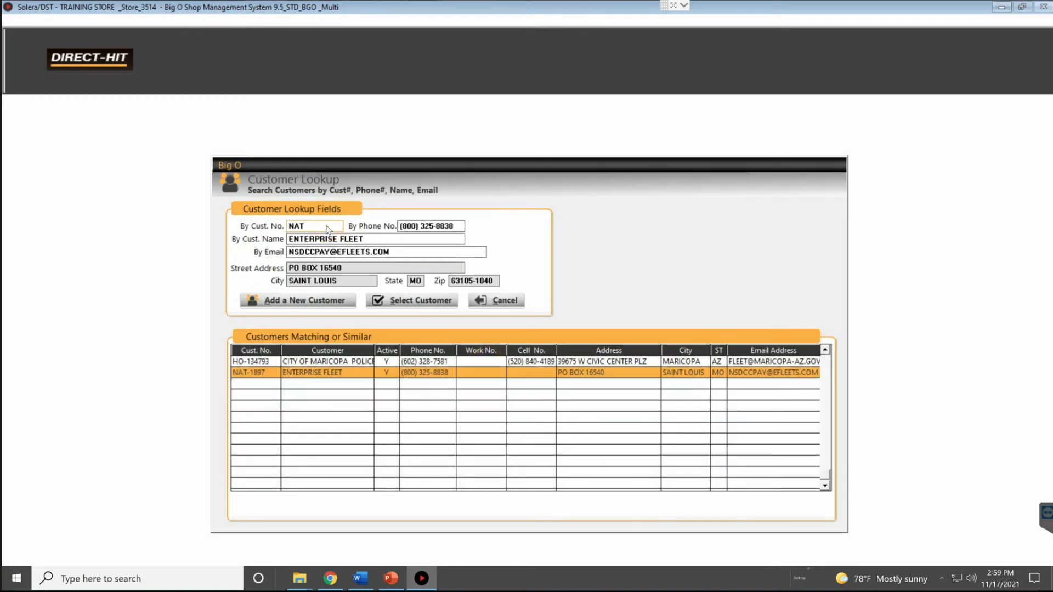
pyautogui.write('-111')
# Retry the lookup by customer name, then cancel it and the Bill To dialog with no company
pyautogui.moveTo(329, 227); pyautogui.dragTo(277, 228)
pyautogui.press('BackSpace')
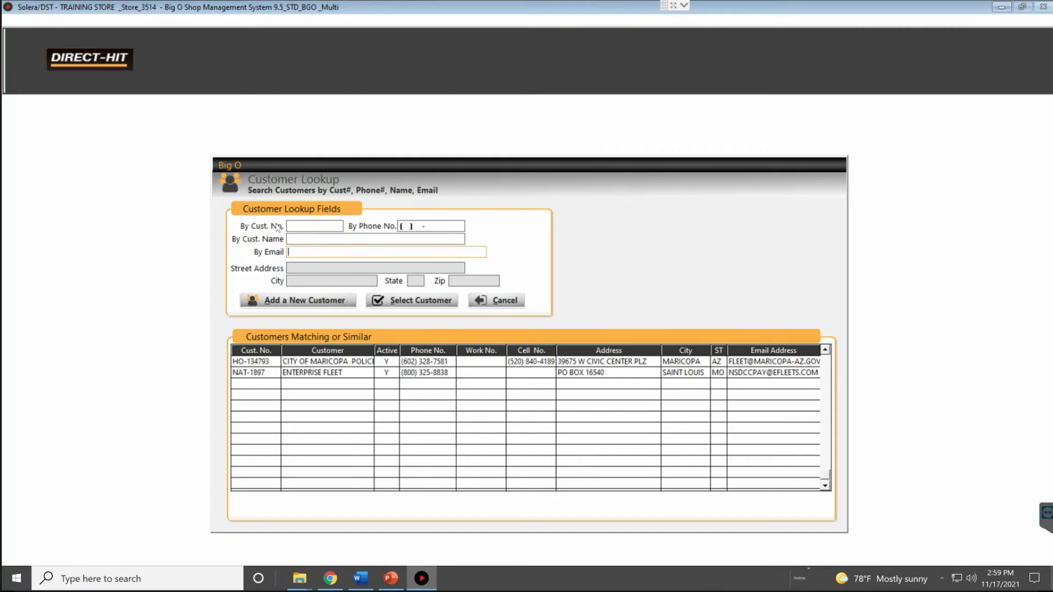
pyautogui.press('Tab')
pyautogui.press('Tab')
pyautogui.press('Tab')
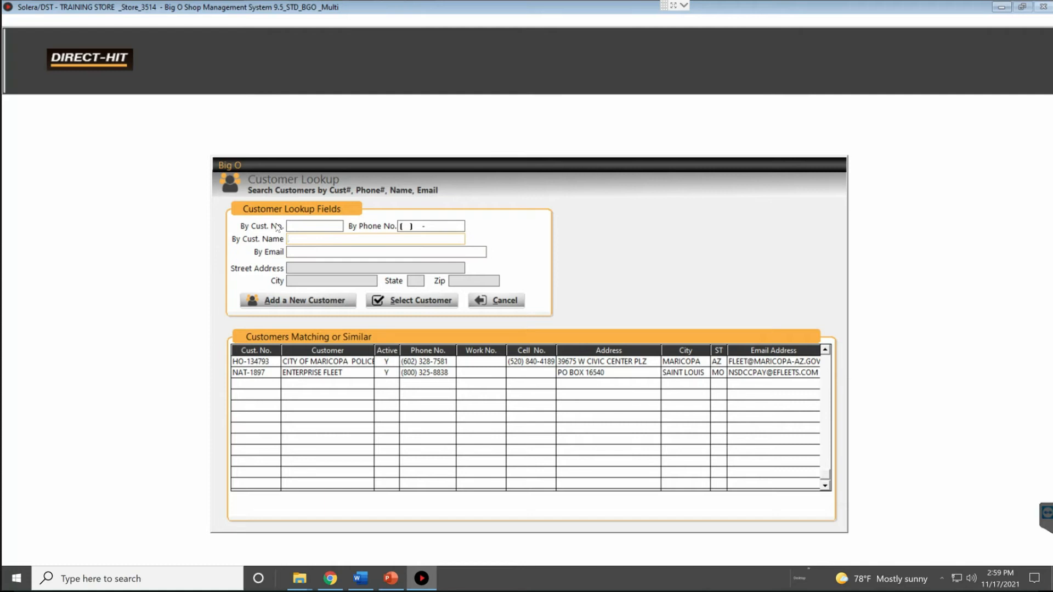
pyautogui.write('AF')
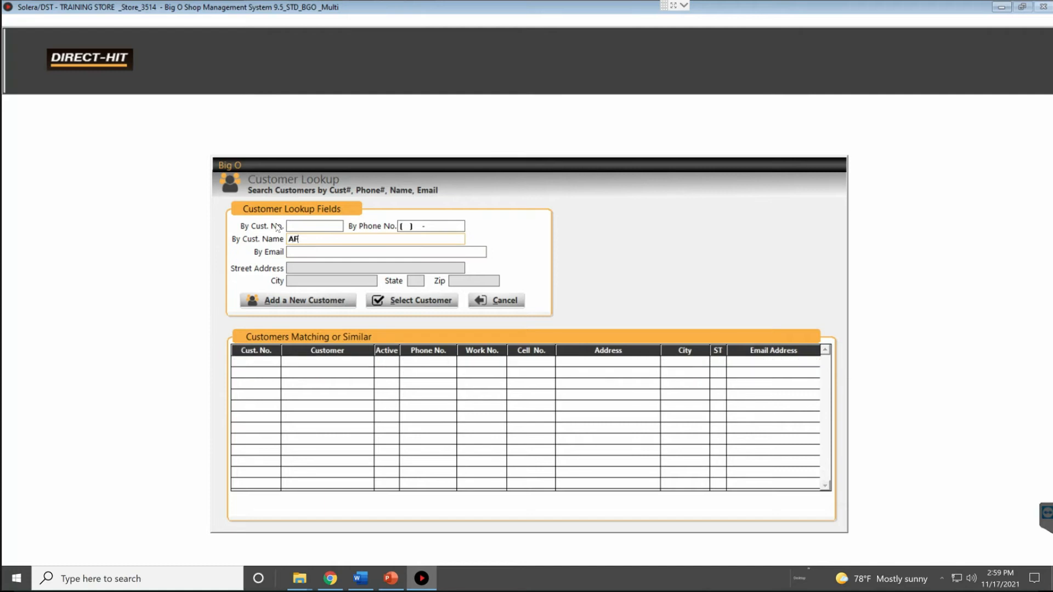
pyautogui.click(421, 299)
pyautogui.doubleClick(324, 240)
pyautogui.click(497, 308)
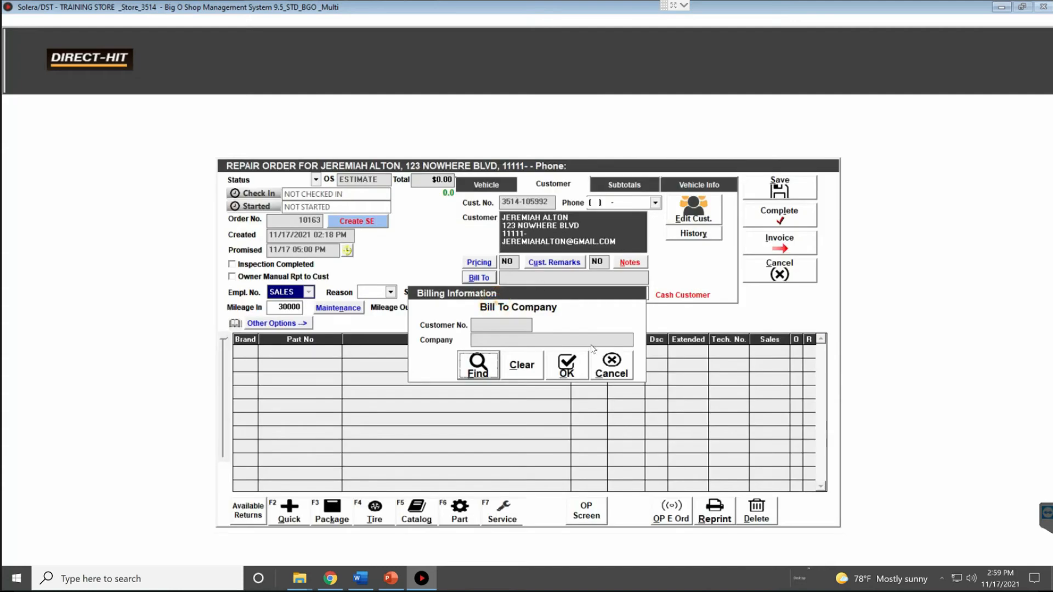
pyautogui.click(612, 362)
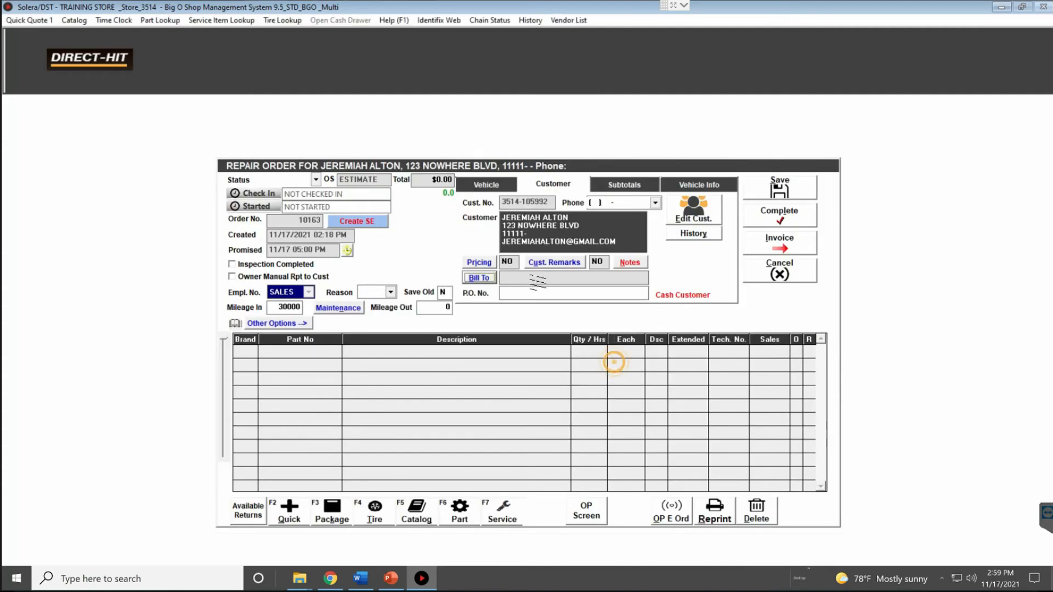
pyautogui.click(529, 294)
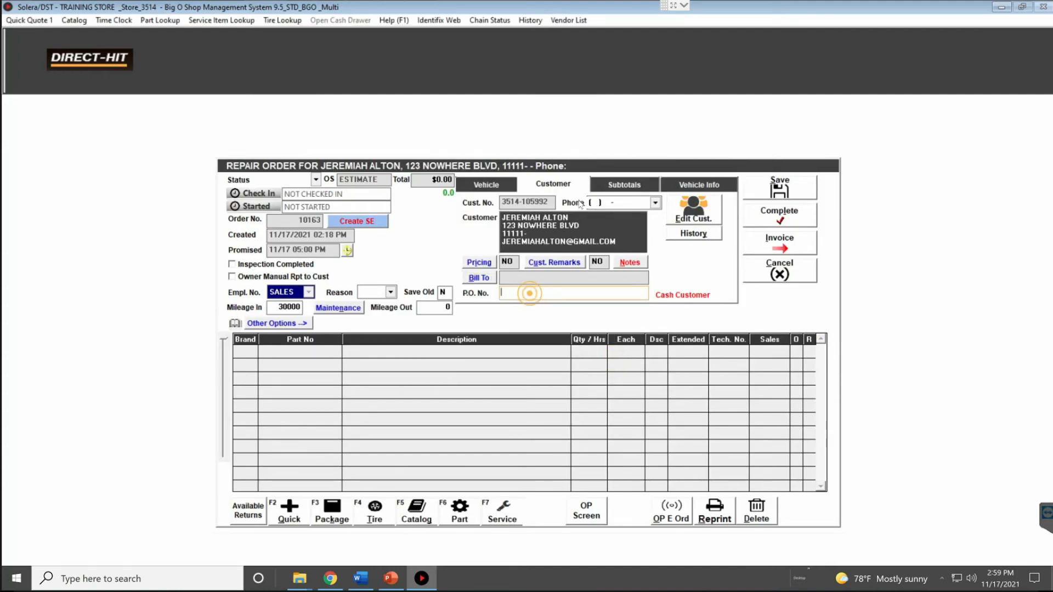
# Put the customer's saved phone number on the order and check invoice history (none found)
pyautogui.click(655, 204)
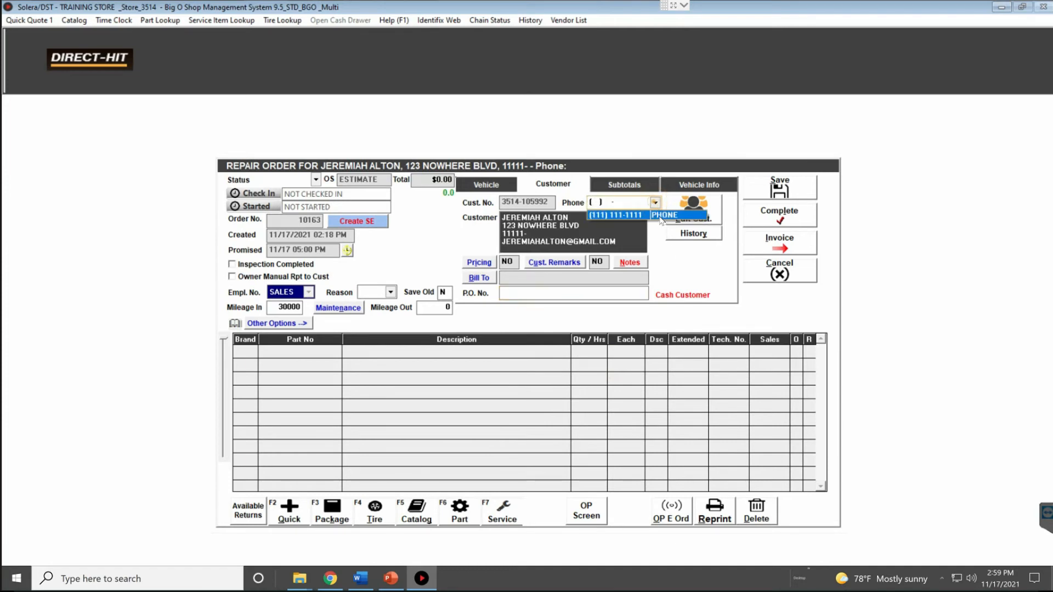
pyautogui.click(660, 216)
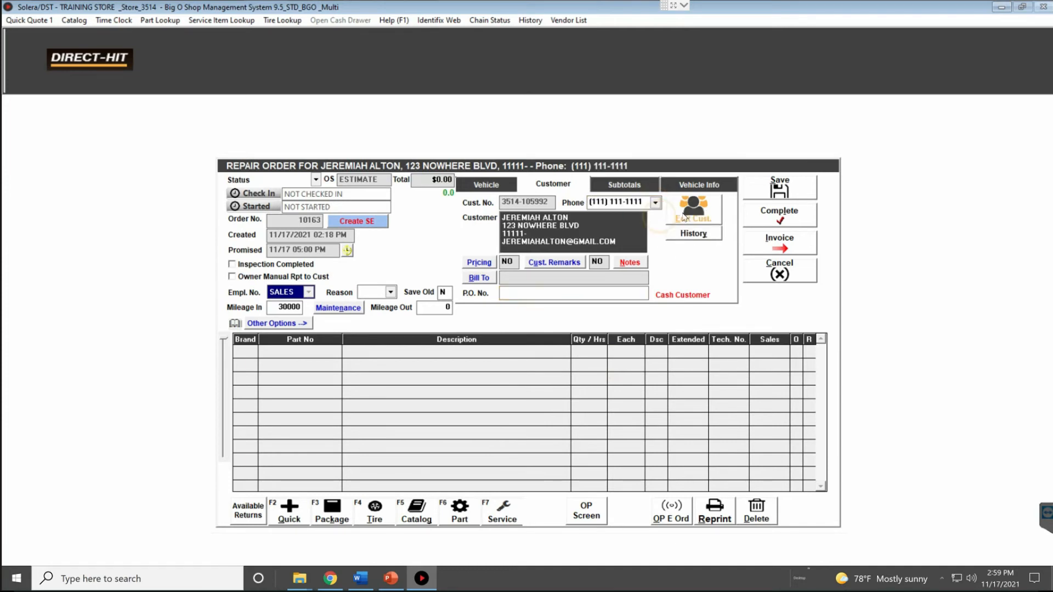
pyautogui.click(702, 238)
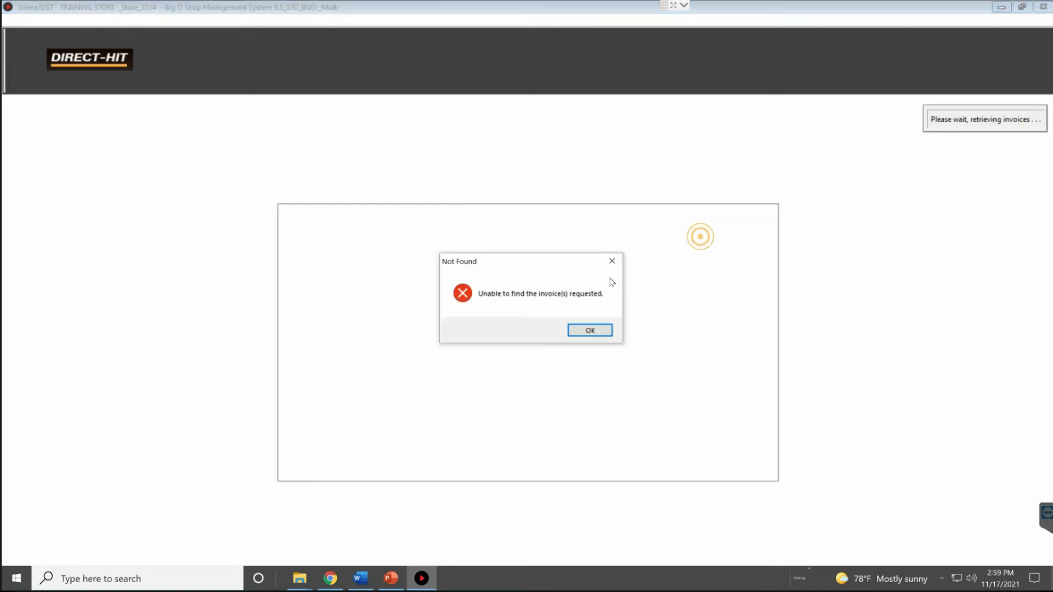
pyautogui.click(602, 330)
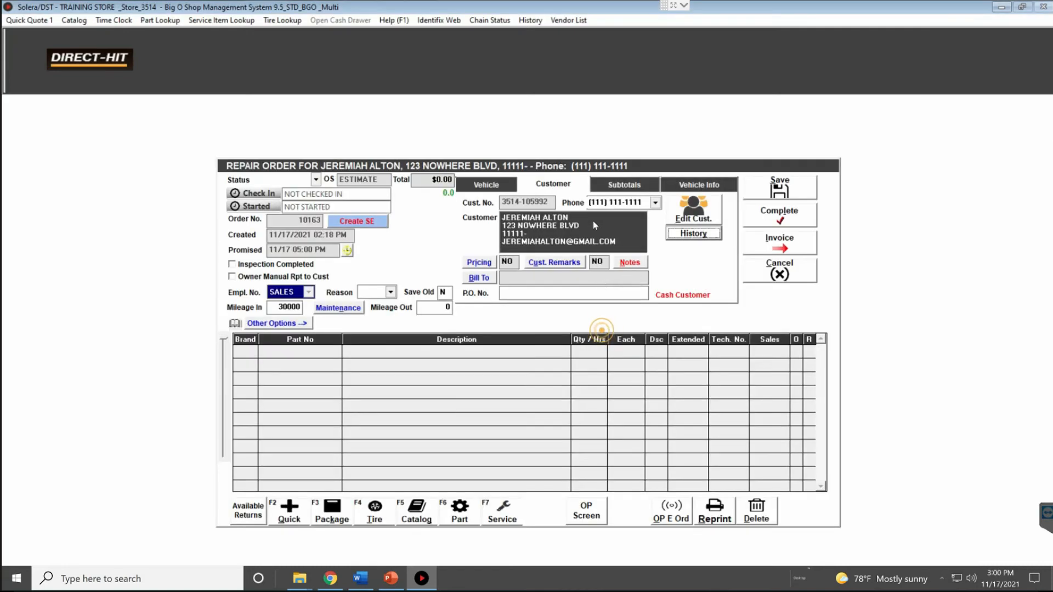
# Review the Camry and customer details, then show the order subtotals, all $0.00
pyautogui.click(495, 188)
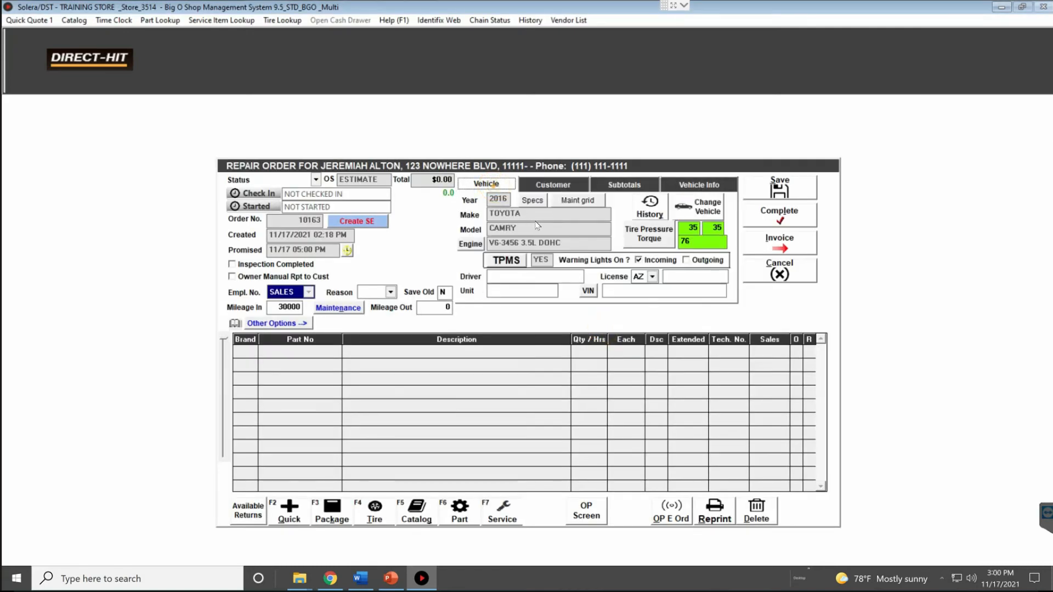
pyautogui.click(564, 181)
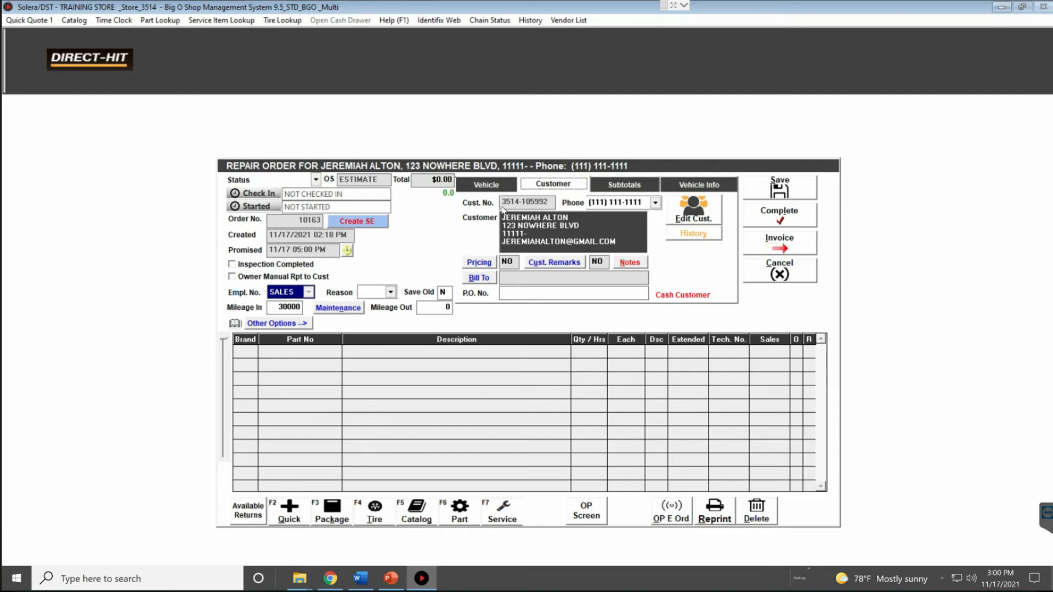
pyautogui.click(490, 185)
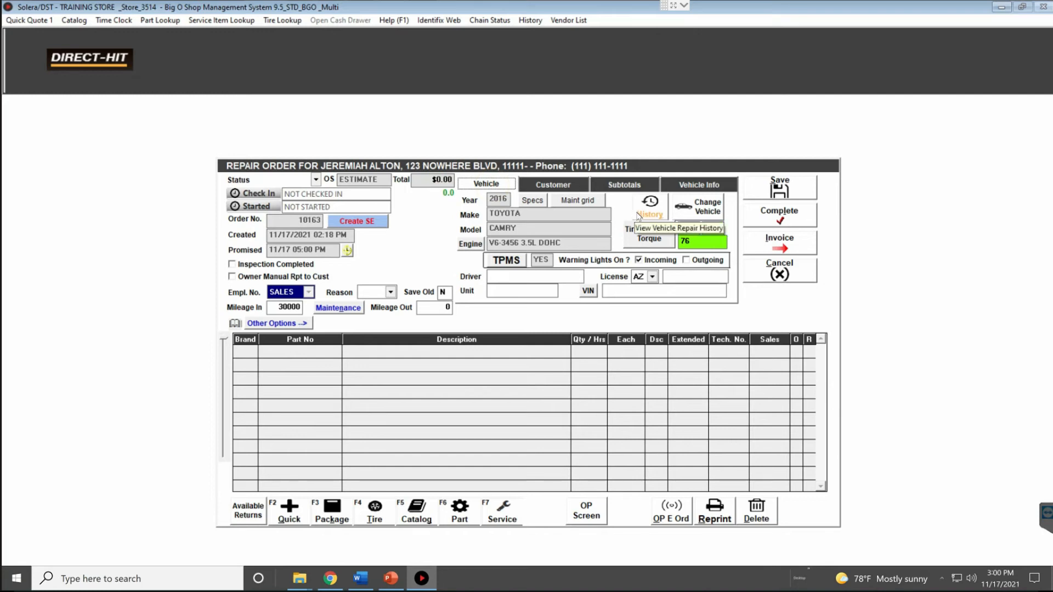
pyautogui.click(559, 185)
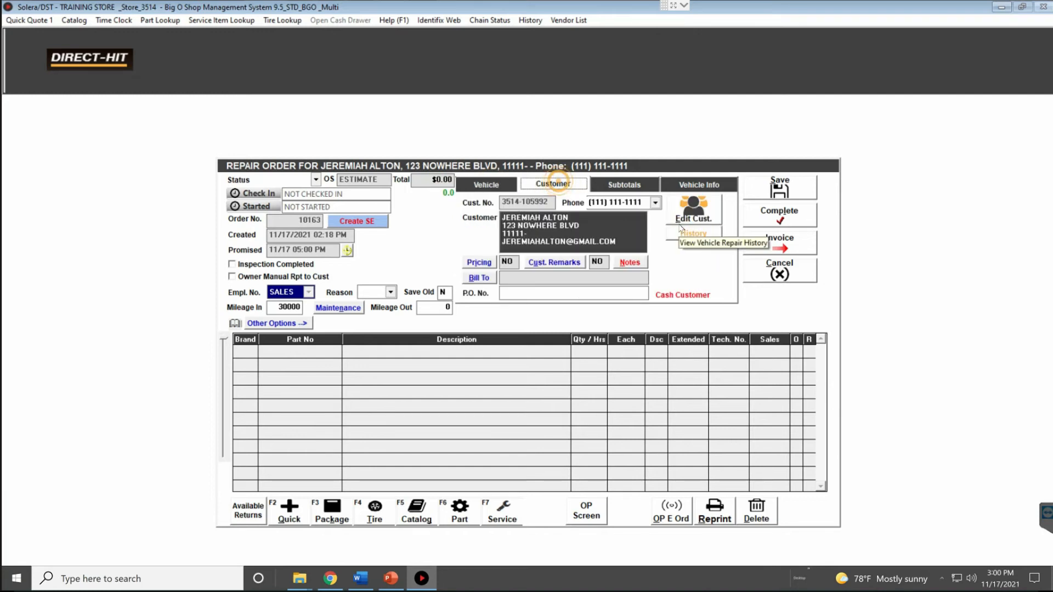
pyautogui.click(486, 186)
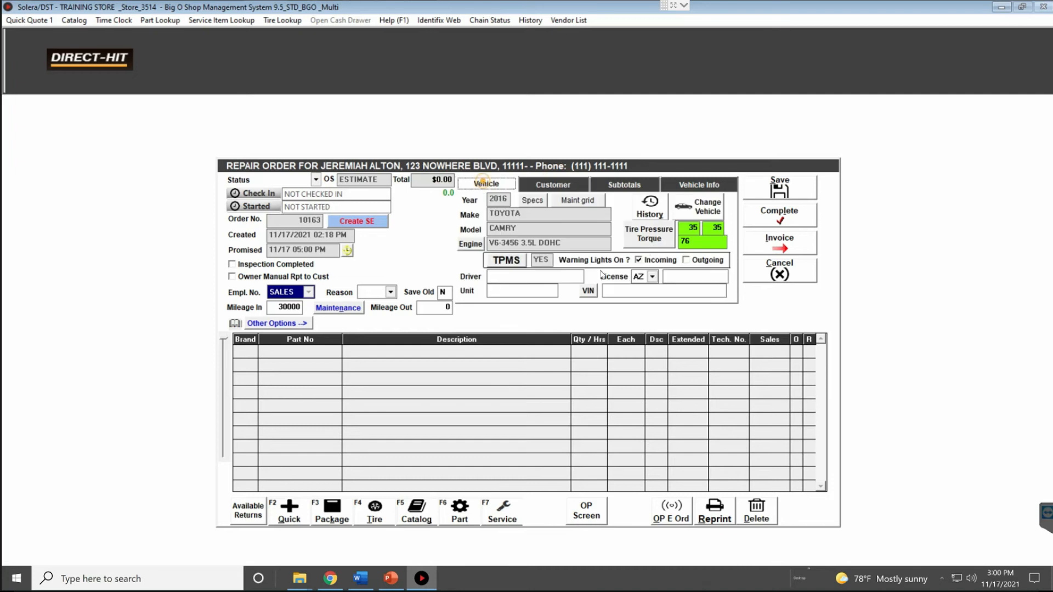
pyautogui.click(640, 187)
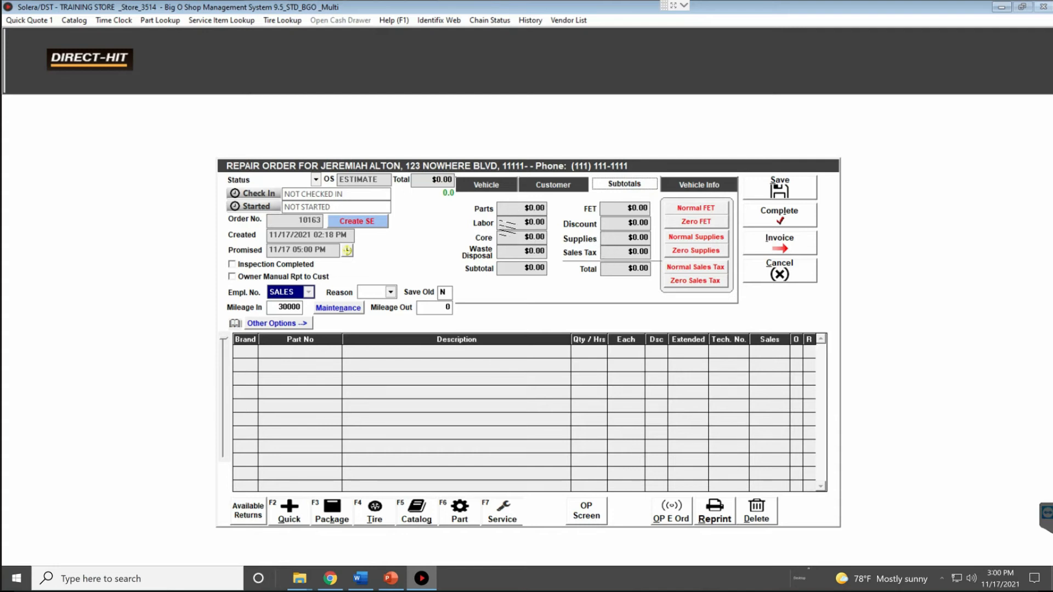
# Review the Core, Parts, Labor, Subtotal, FET, Discount, Supplies, Sales Tax and Total amounts
pyautogui.click(507, 240)
pyautogui.moveTo(542, 210); pyautogui.dragTo(548, 260)
pyautogui.click(507, 268)
pyautogui.click(613, 208)
pyautogui.moveTo(613, 208); pyautogui.dragTo(652, 208)
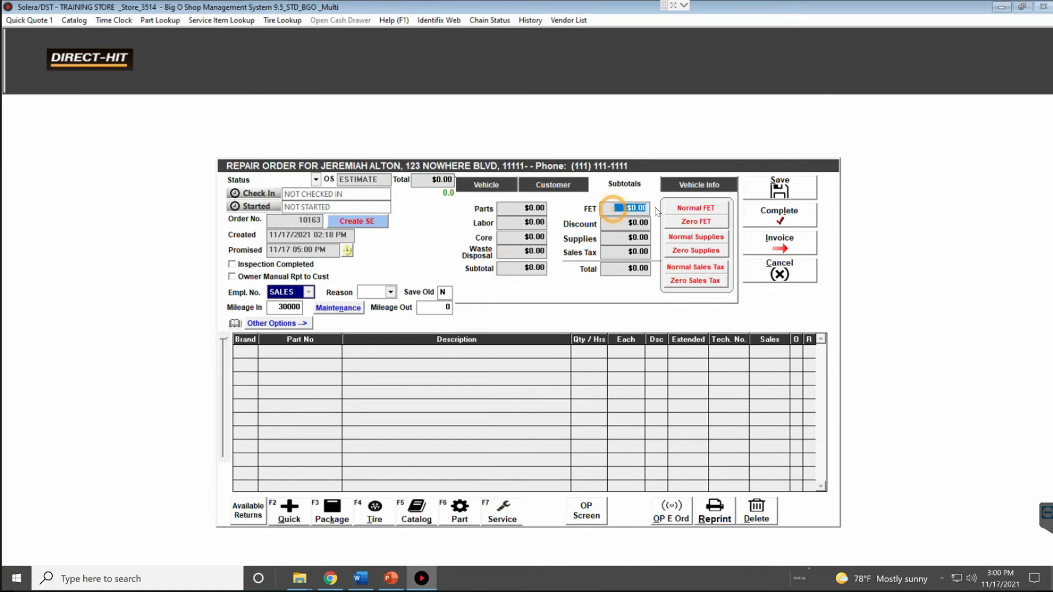
pyautogui.click(614, 222)
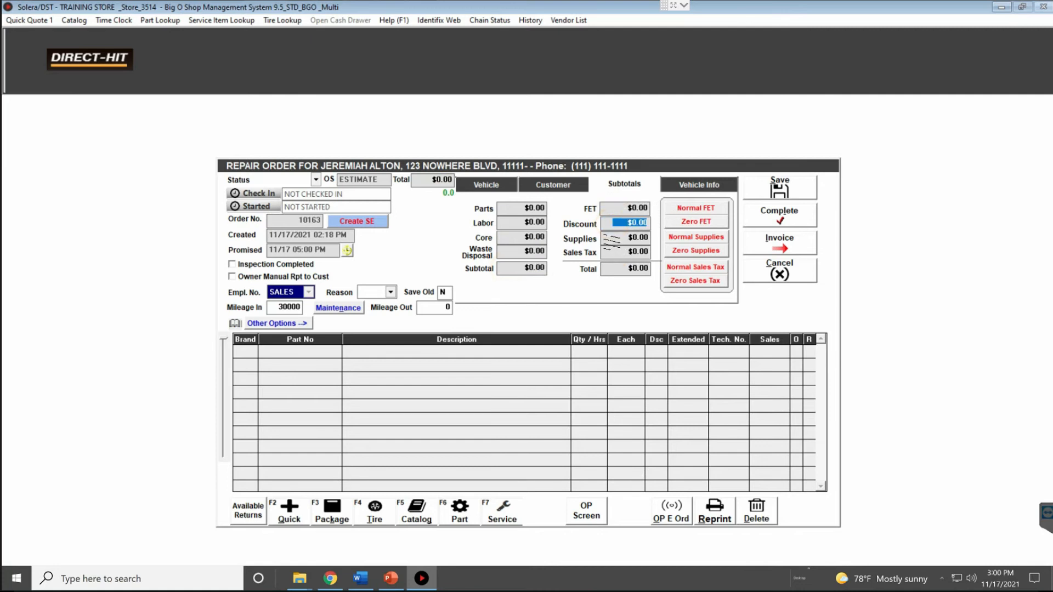
pyautogui.click(610, 237)
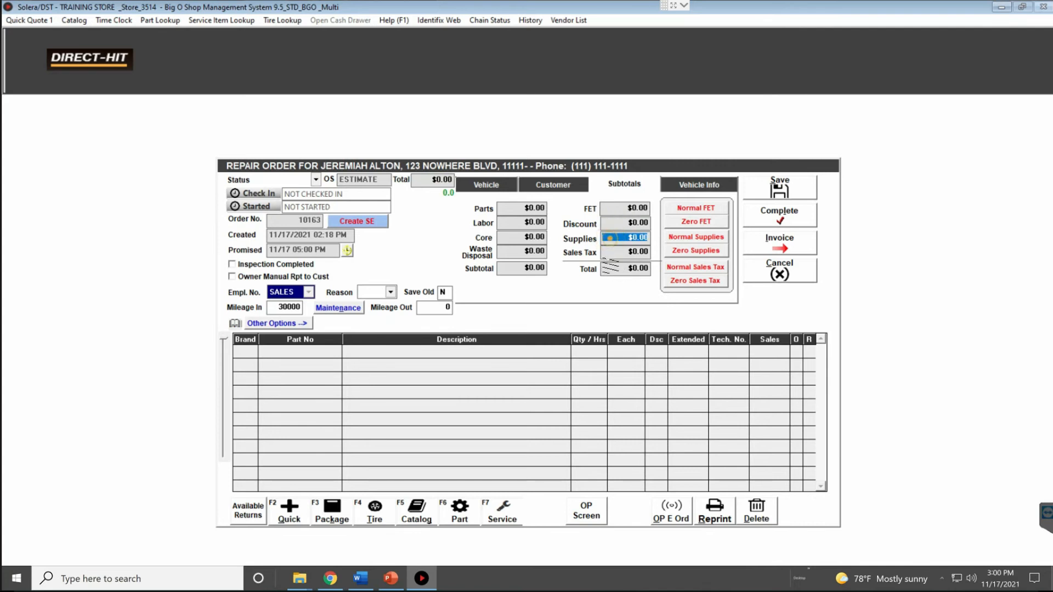
pyautogui.click(608, 252)
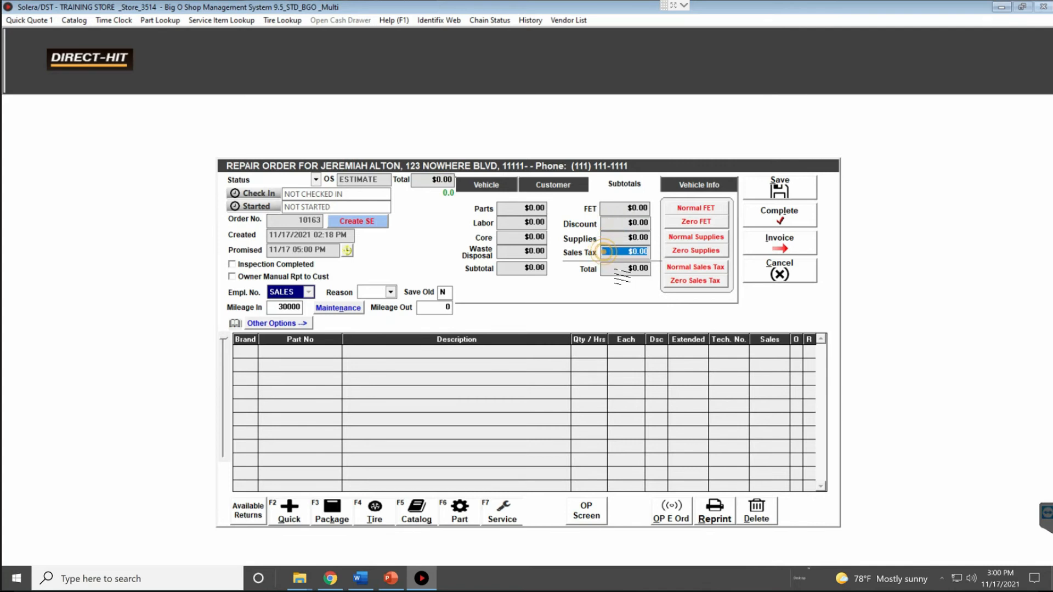
pyautogui.click(614, 269)
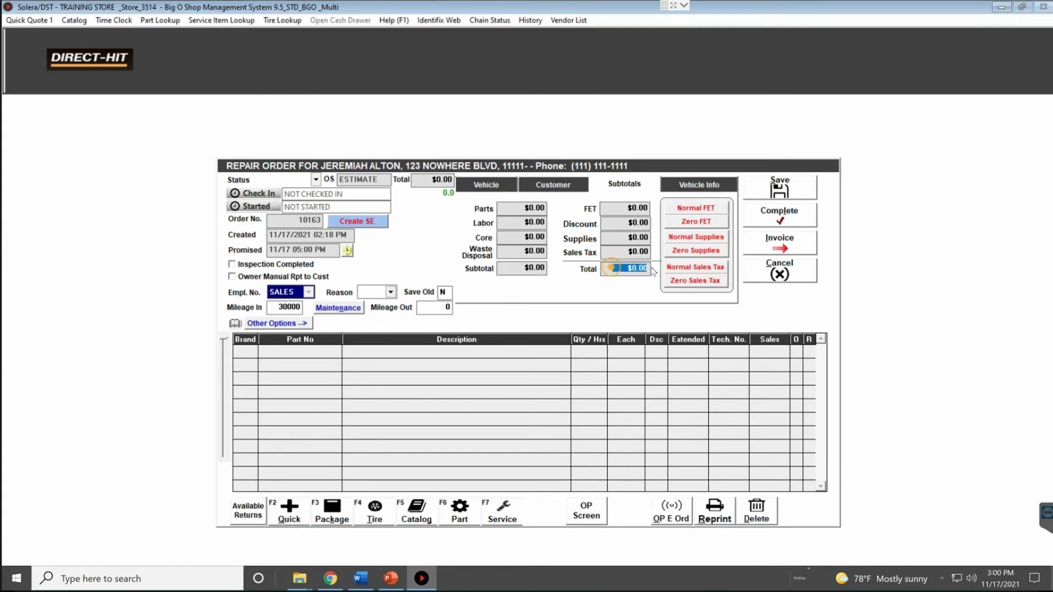
# Try Normal FET and Normal Supplies, back out of manager login, then show vehicle tire/oil info
pyautogui.click(701, 208)
pyautogui.click(554, 363)
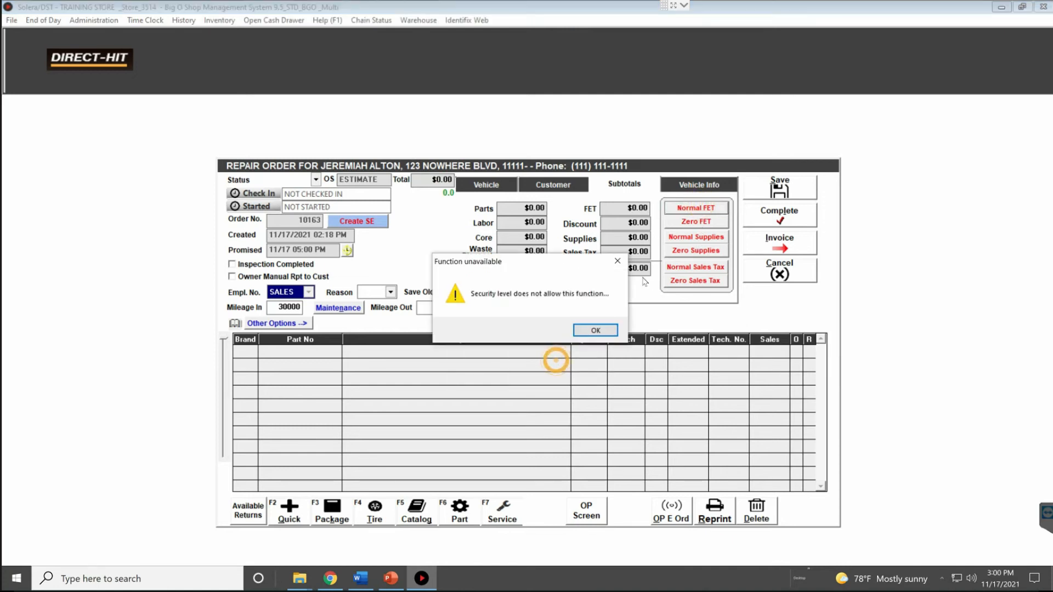
pyautogui.click(596, 330)
pyautogui.click(687, 235)
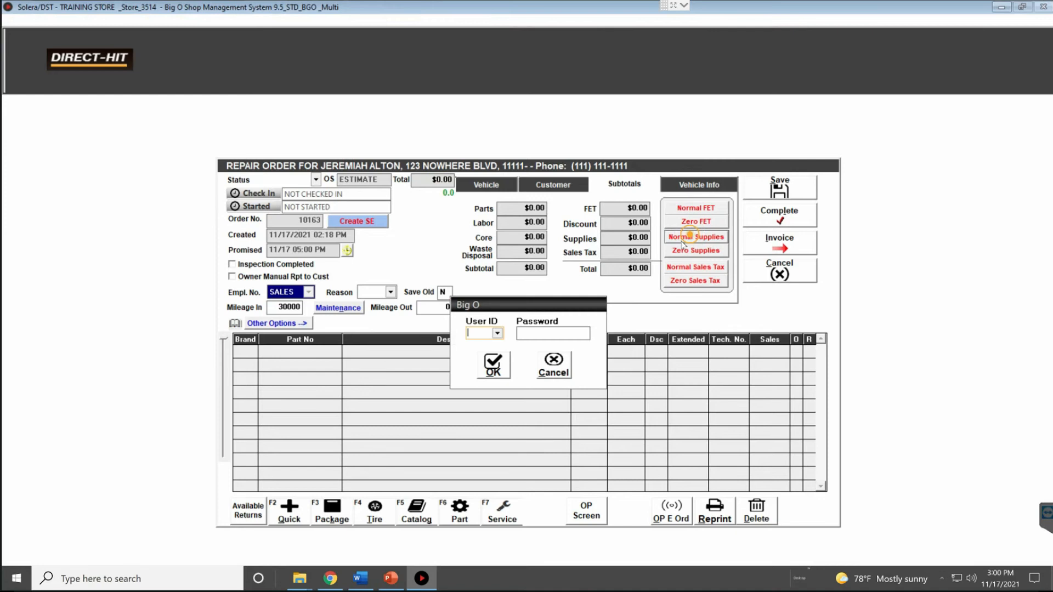
pyautogui.click(569, 359)
pyautogui.click(595, 330)
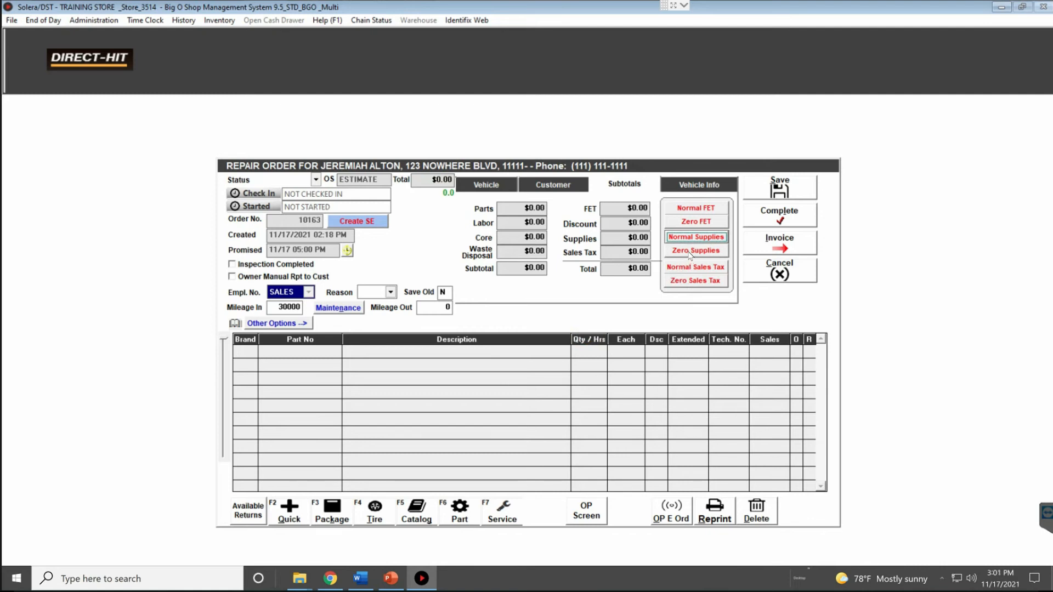
pyautogui.click(691, 184)
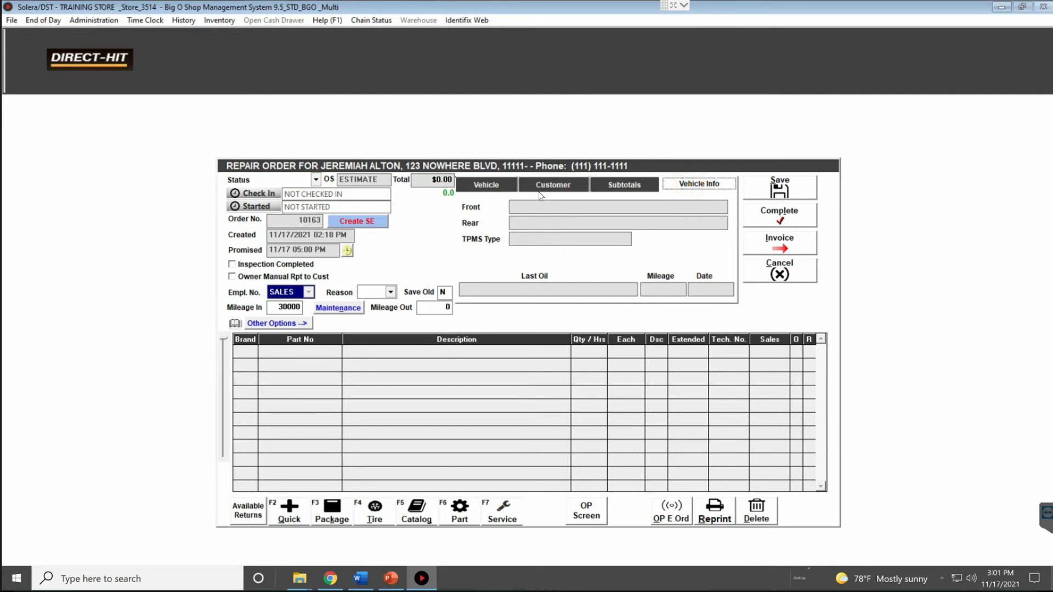
# Check the vehicle details and tire pressure specs, then start a Quick (F2) line-item entry
pyautogui.click(502, 188)
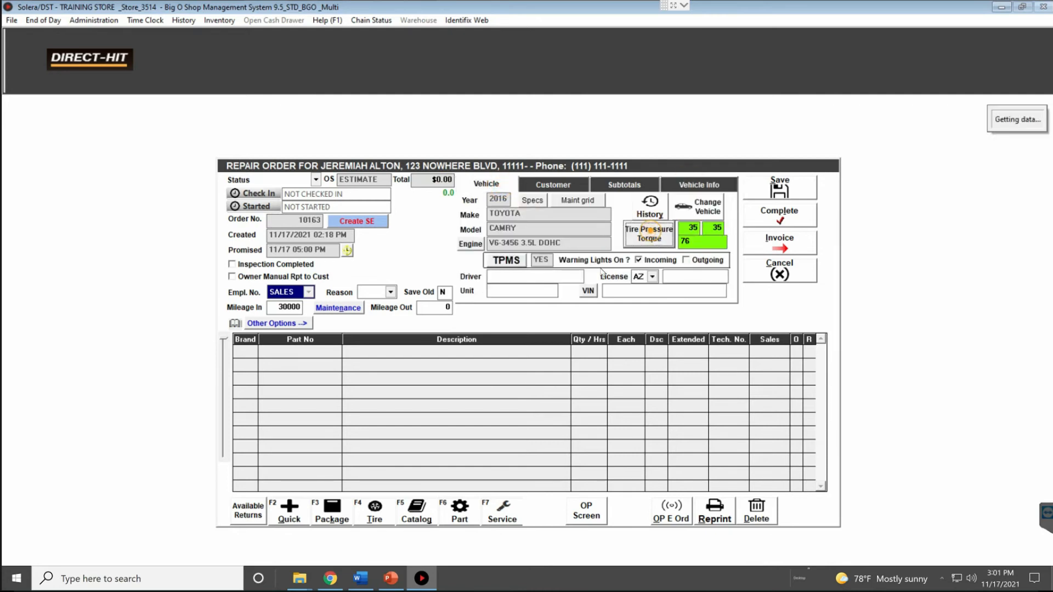
pyautogui.click(603, 299)
pyautogui.click(586, 458)
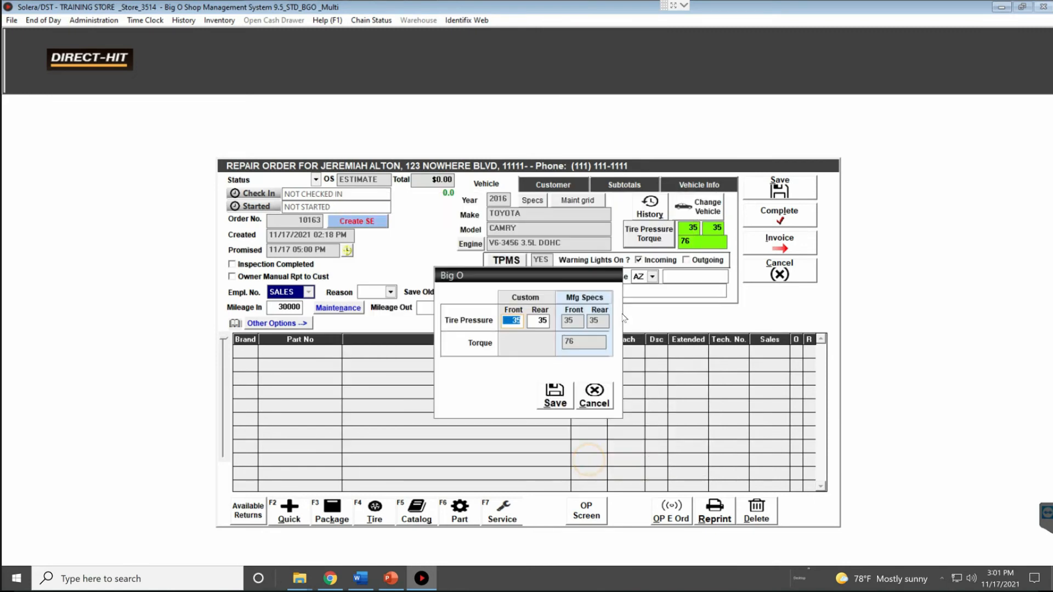
pyautogui.click(554, 395)
pyautogui.click(699, 184)
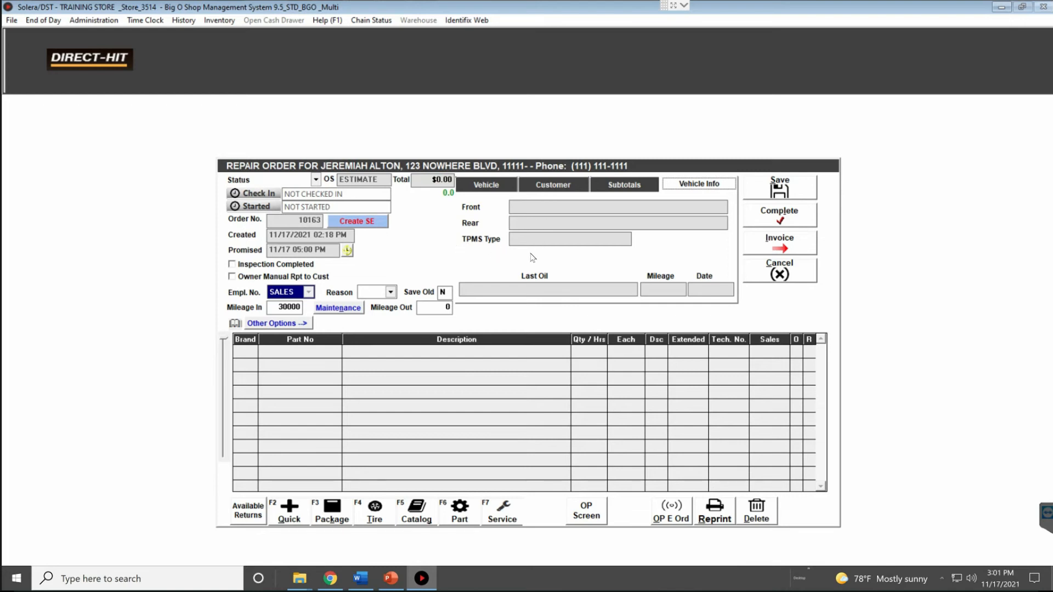
pyautogui.click(485, 187)
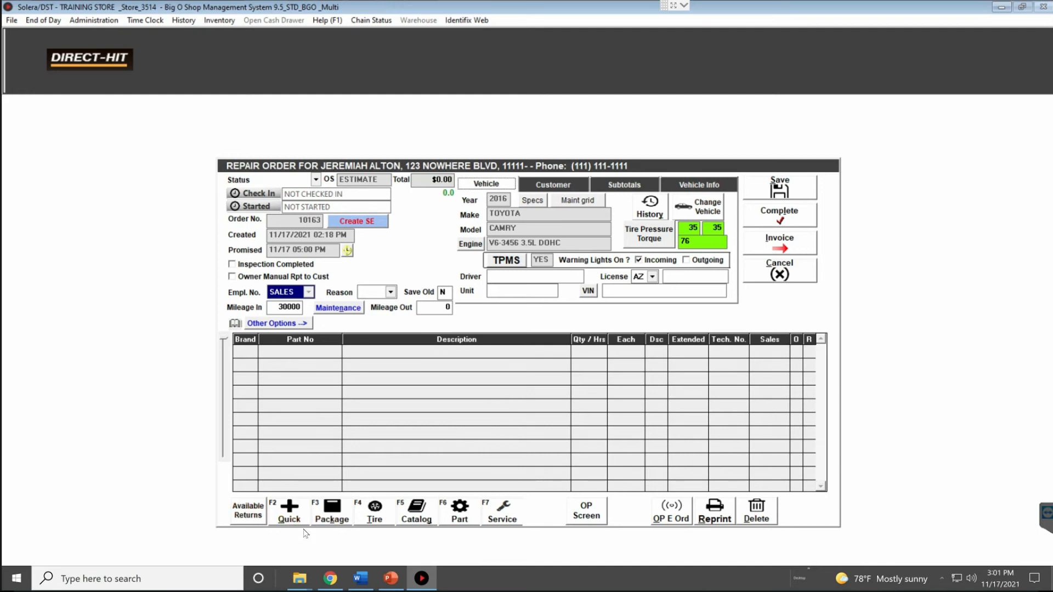
pyautogui.click(294, 515)
# Add the MSL labor line described DFHGFG and lower its price from 145.00 to 120.00
pyautogui.click(530, 343)
pyautogui.write('MSL')
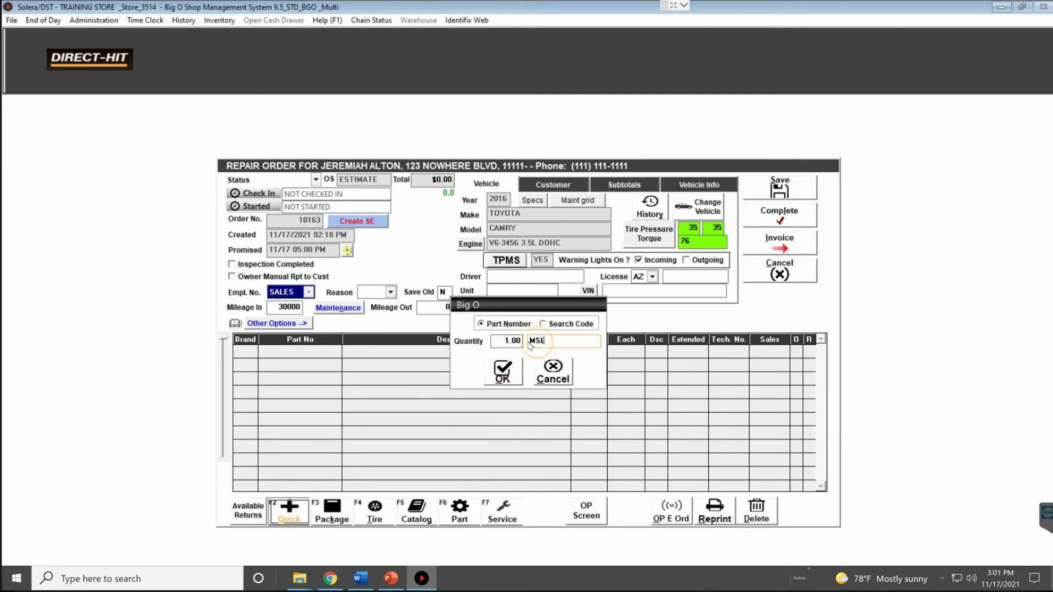
pyautogui.press('Return')
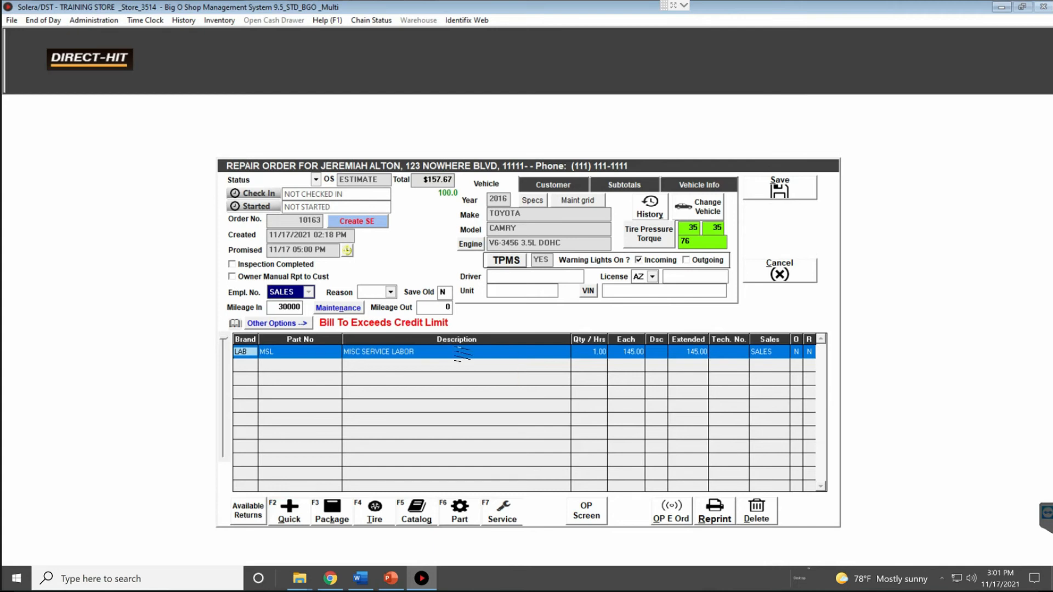
pyautogui.click(462, 354)
pyautogui.write('DFHGFG')
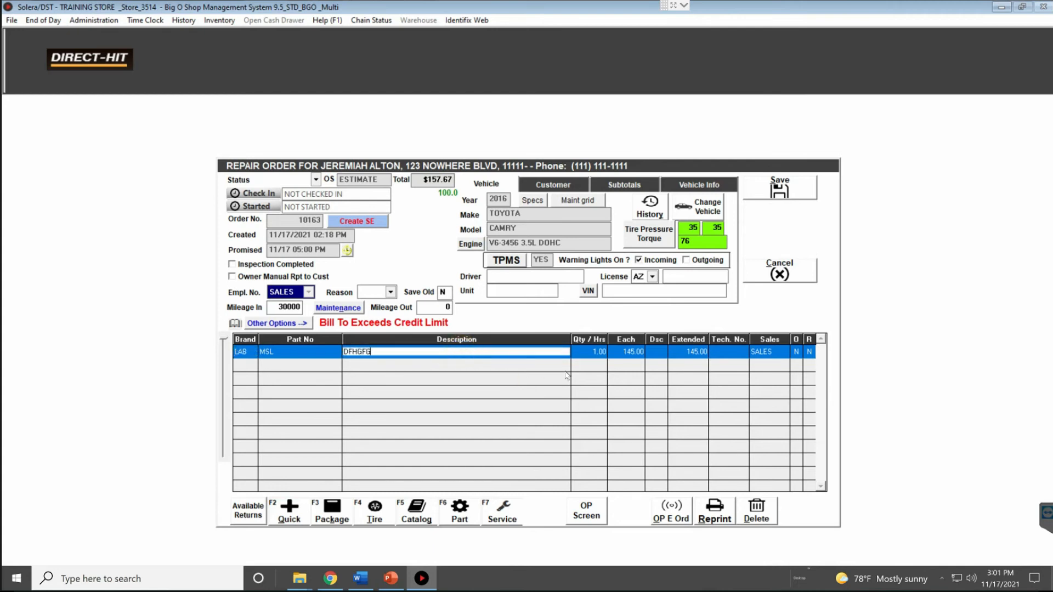
pyautogui.press('Tab')
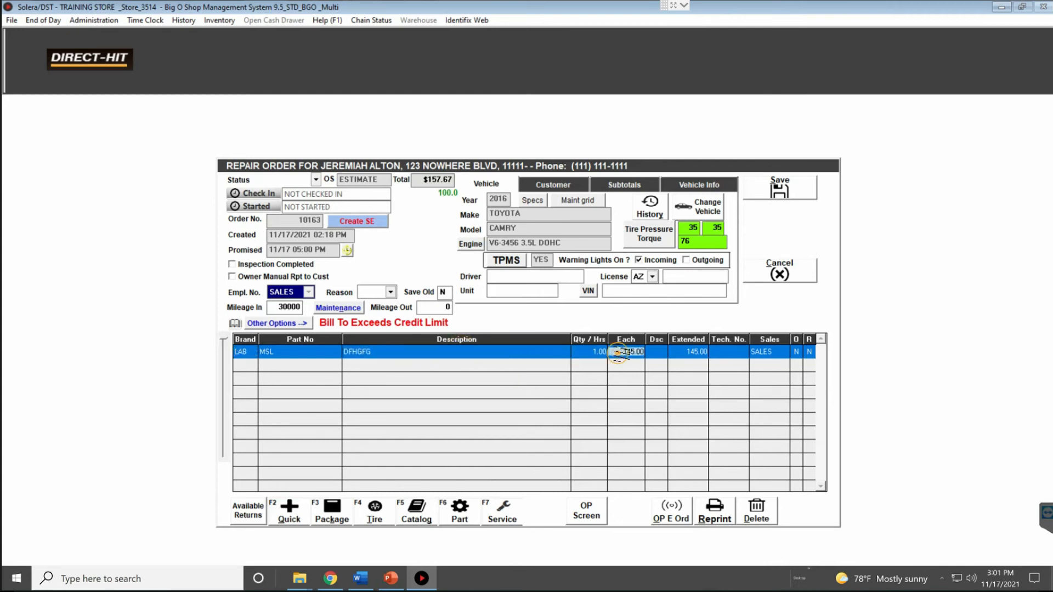
pyautogui.doubleClick(621, 354)
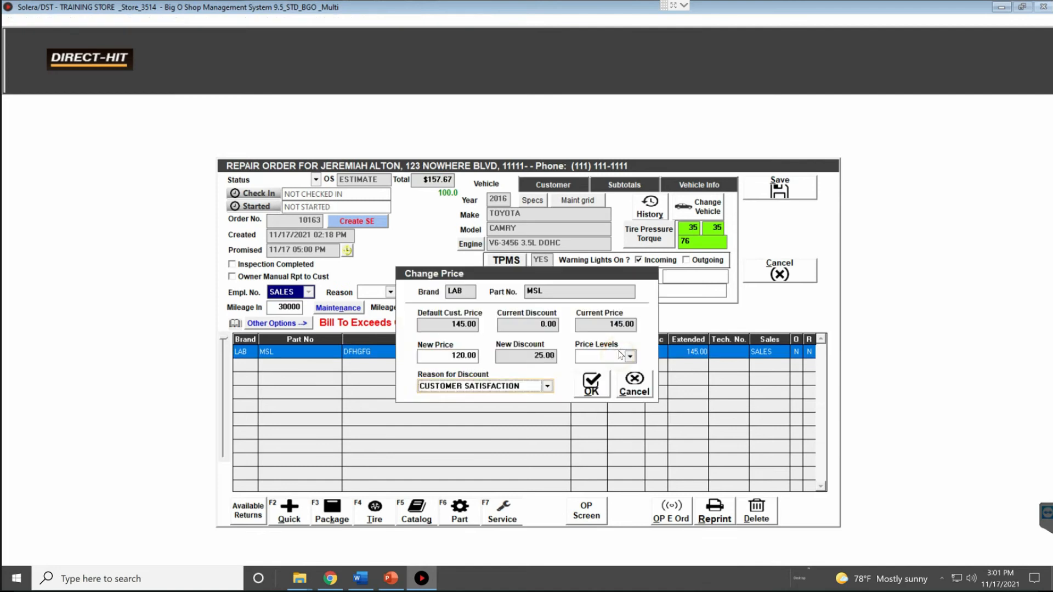
pyautogui.click(584, 386)
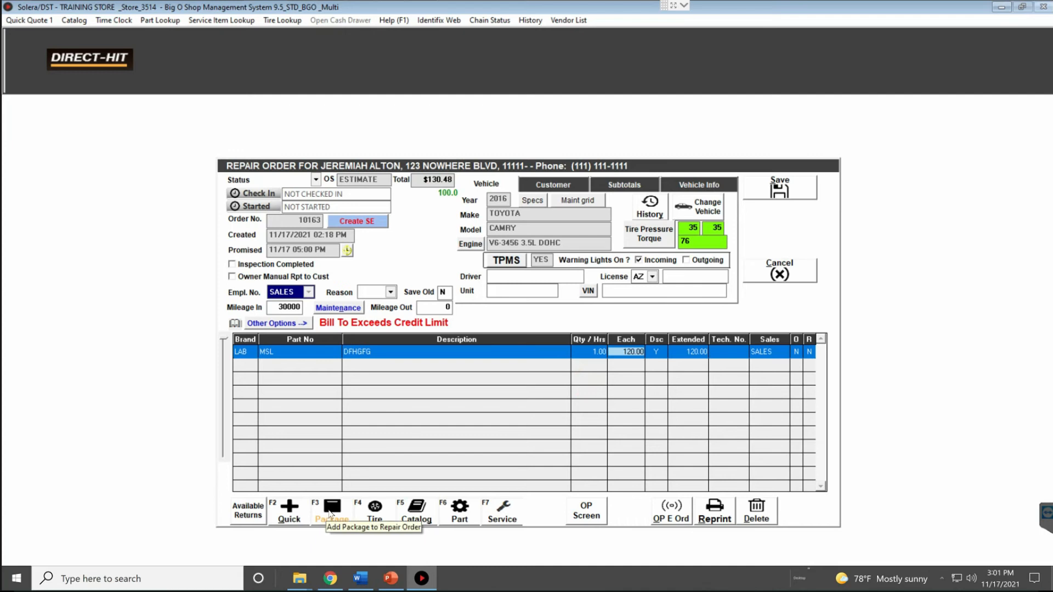
# Preview the AL03, AL04, AL1, AL3 and AL5 alignment packages without adding one
pyautogui.click(329, 514)
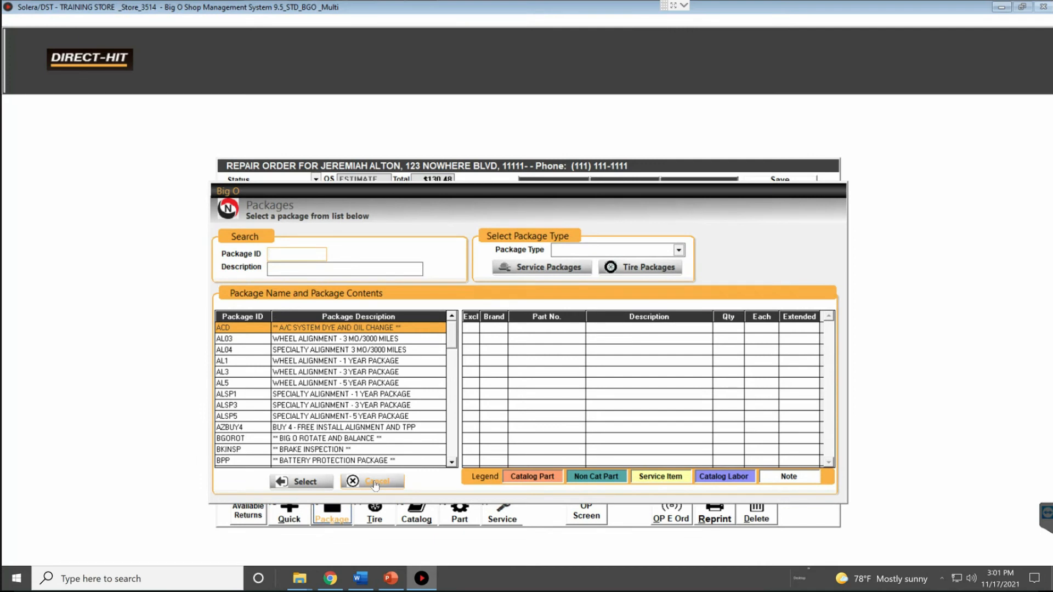
pyautogui.click(312, 339)
pyautogui.click(312, 350)
pyautogui.click(312, 361)
pyautogui.click(311, 372)
pyautogui.click(311, 382)
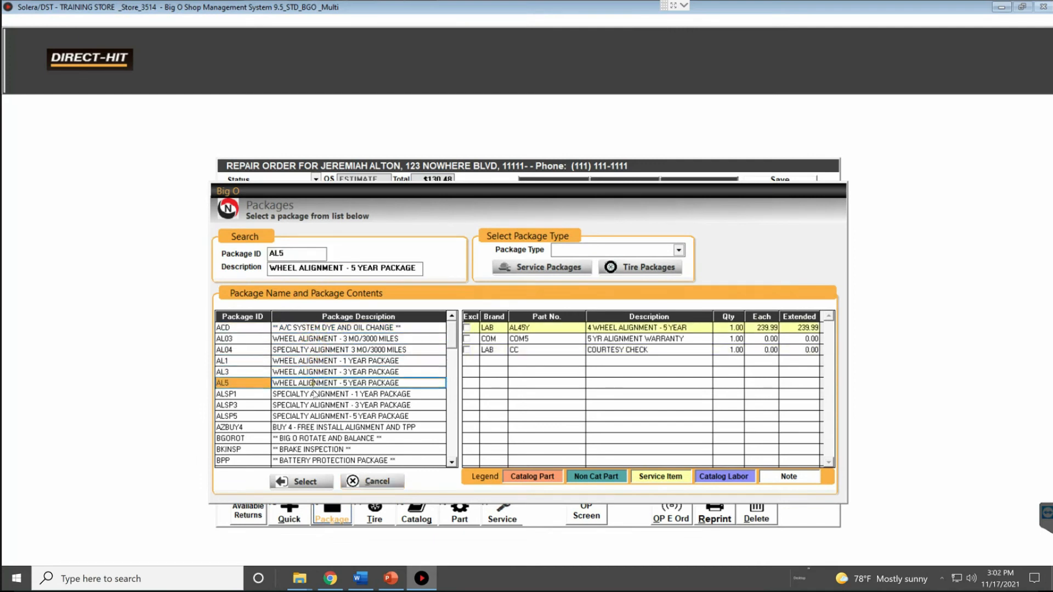
pyautogui.click(384, 482)
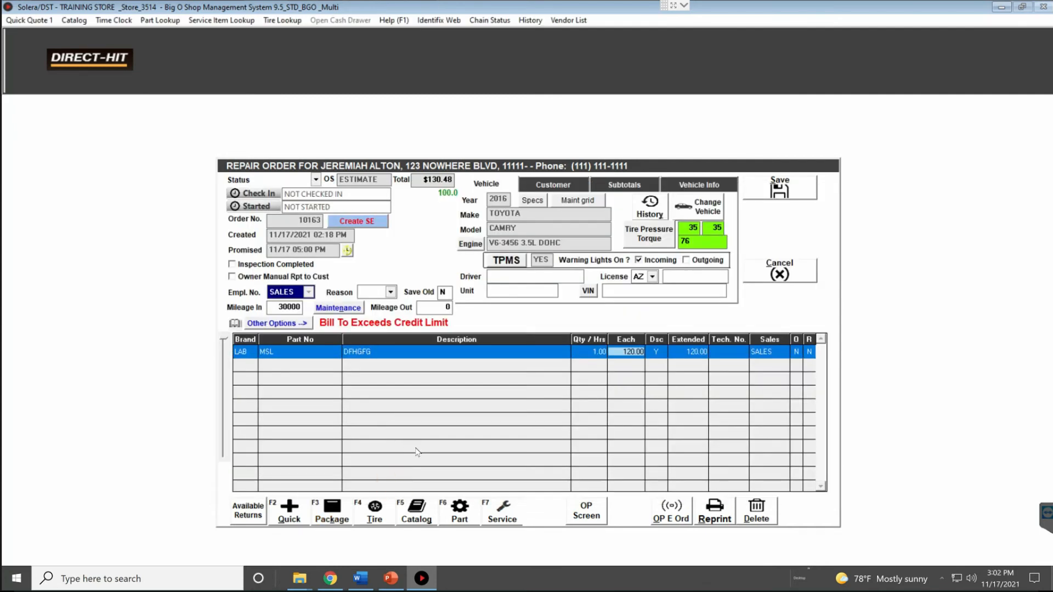
# Add the LOF oil and filter change package, bringing the order total to $171.32
pyautogui.click(339, 515)
pyautogui.write('LOF')
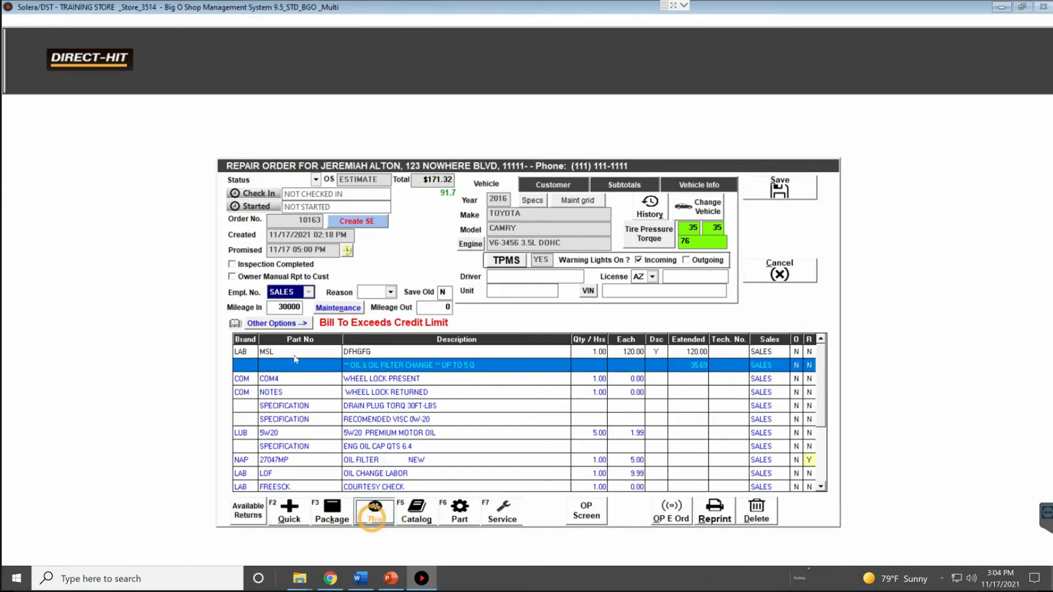
pyautogui.press('F4')
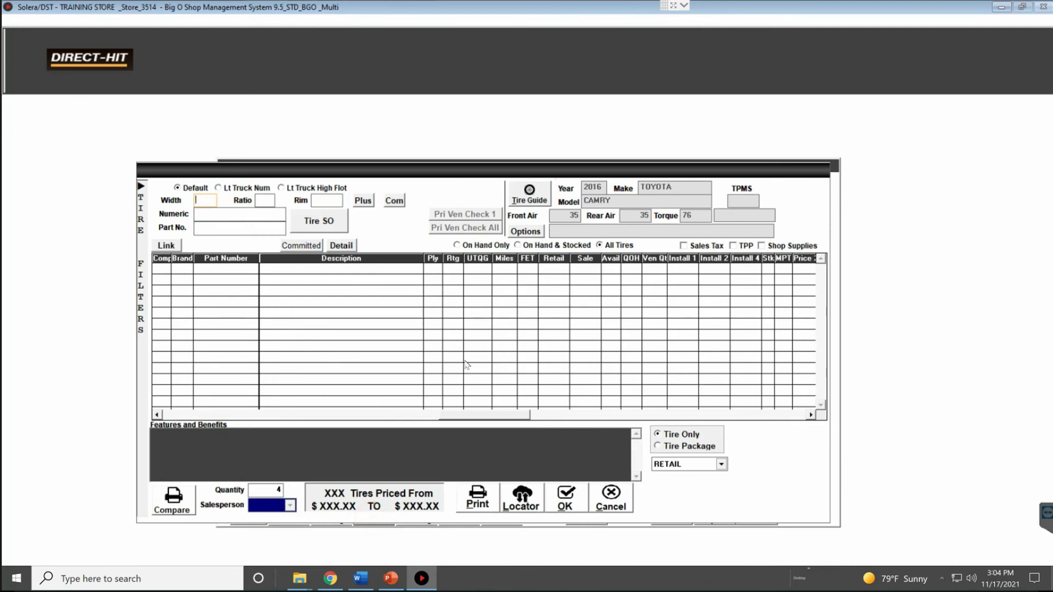
# Cancel the tire lookup and browse the catalog's Chassis & Steering groups down to Steering Parts
pyautogui.click(611, 499)
pyautogui.click(417, 513)
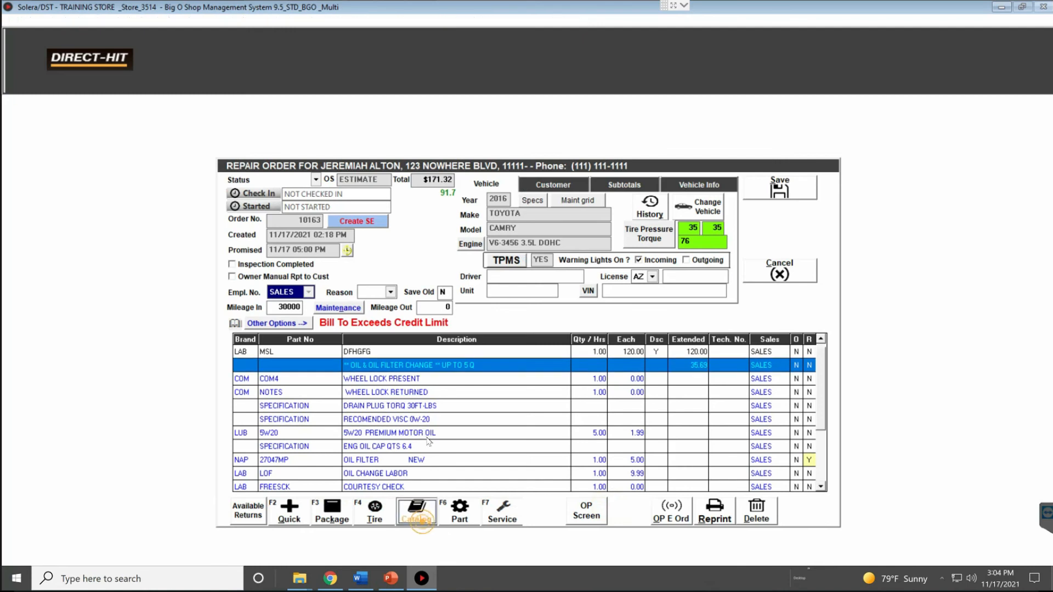
pyautogui.click(309, 287)
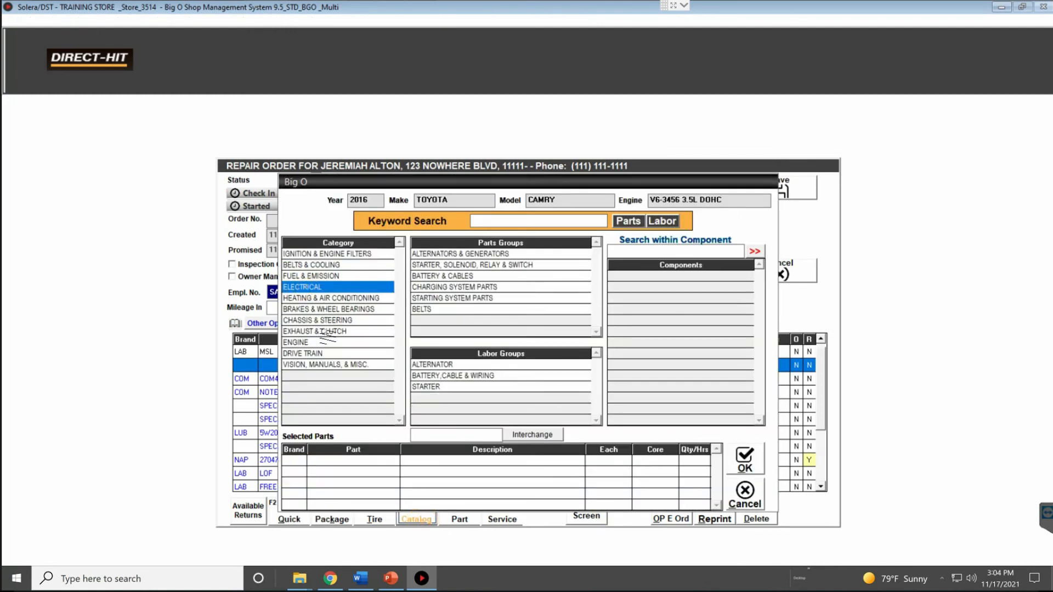
pyautogui.click(315, 320)
pyautogui.click(441, 265)
pyautogui.click(450, 298)
pyautogui.click(442, 276)
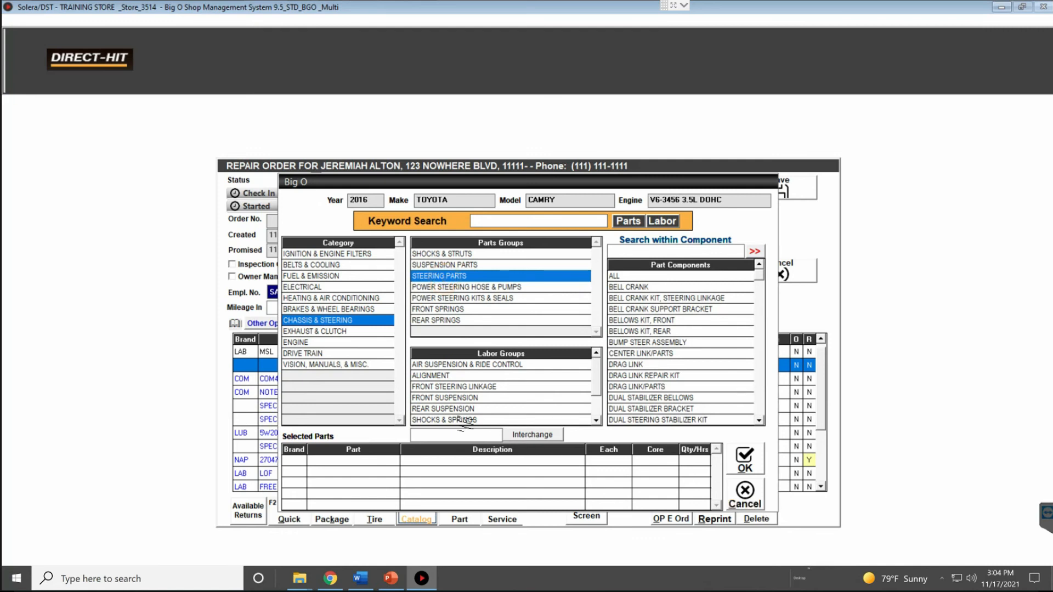
# Try an interchange lookup, which finds no parts, and close the parts catalog
pyautogui.click(461, 432)
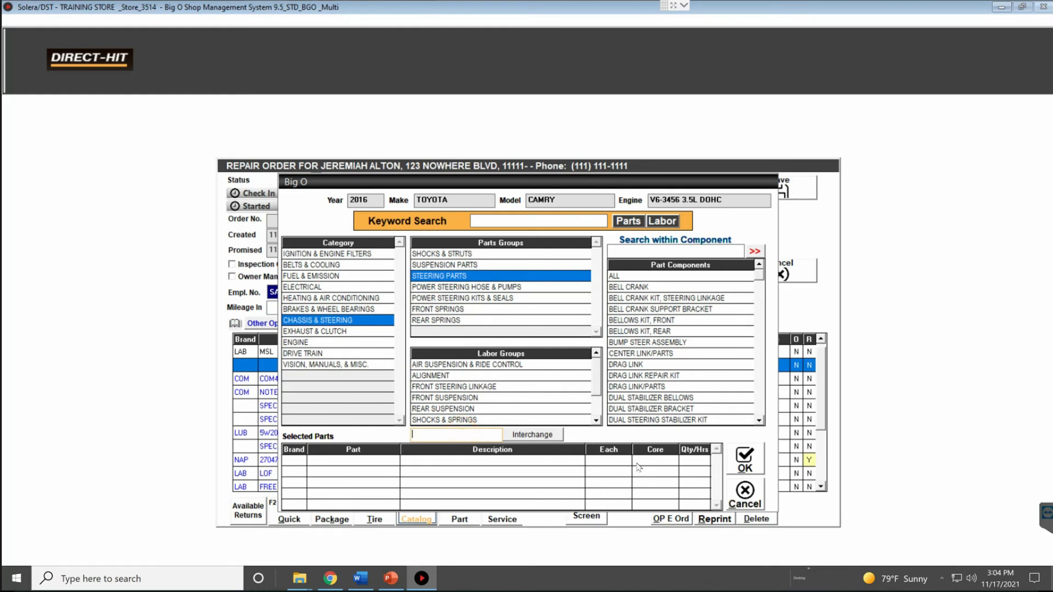
pyautogui.click(533, 439)
pyautogui.click(602, 328)
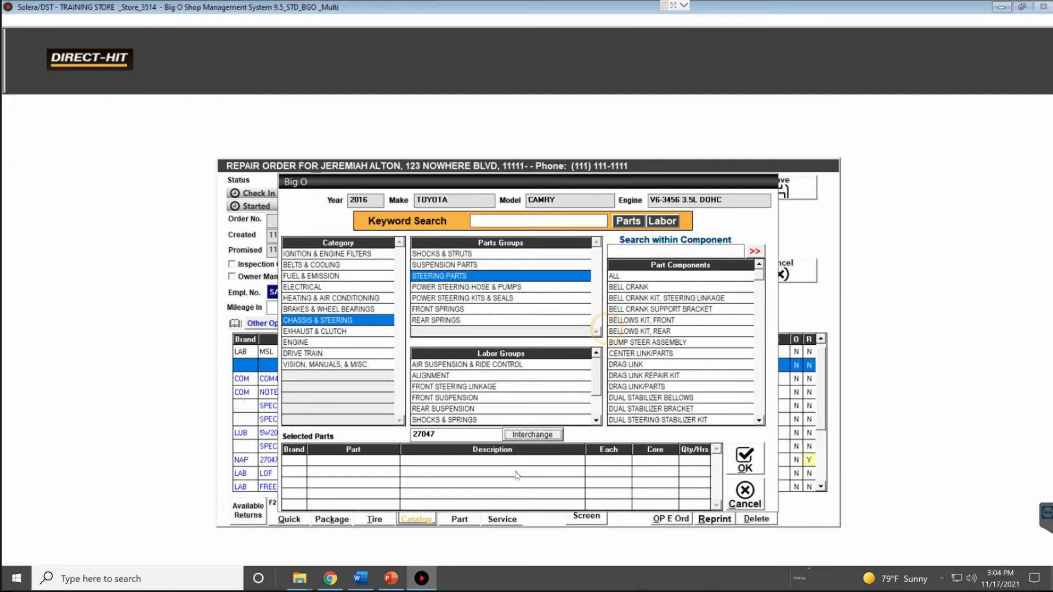
pyautogui.click(745, 493)
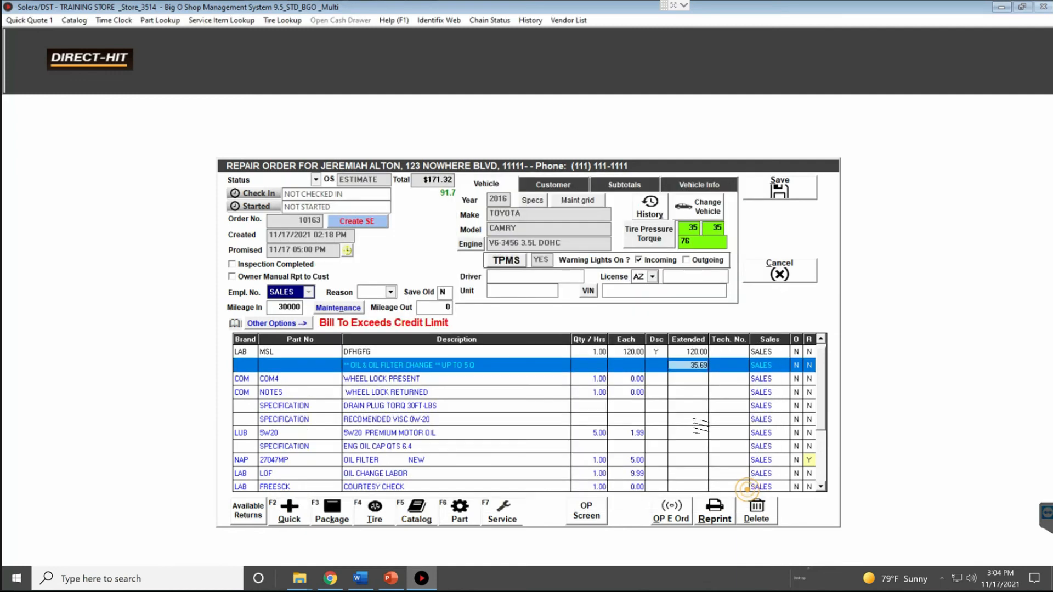
pyautogui.click(459, 511)
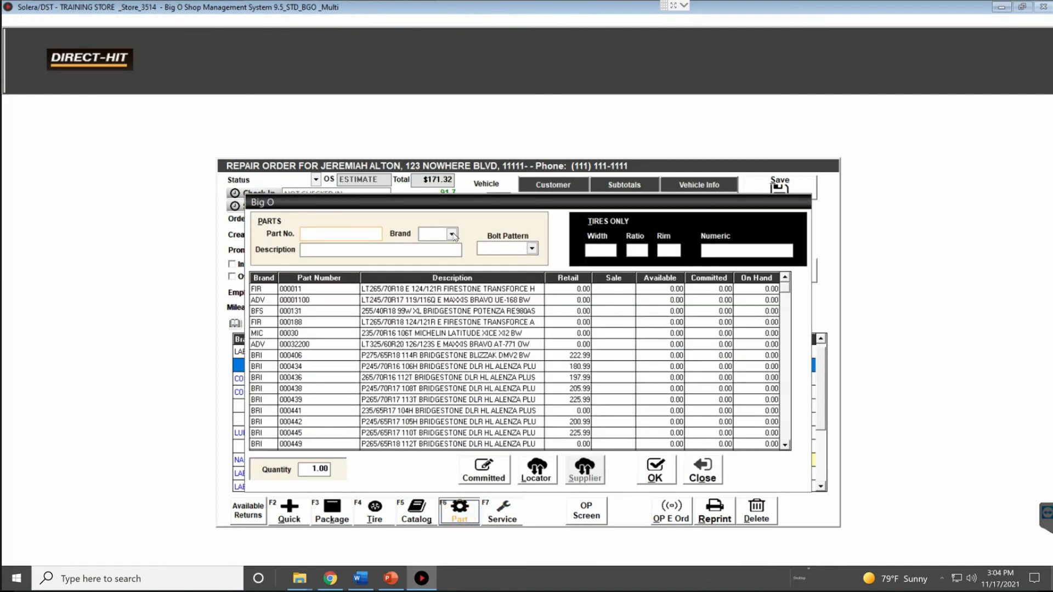
# Try the FIR brand and bolt pattern filters, then search tires by width 205 and ratio 55
pyautogui.click(452, 234)
pyautogui.click(357, 237)
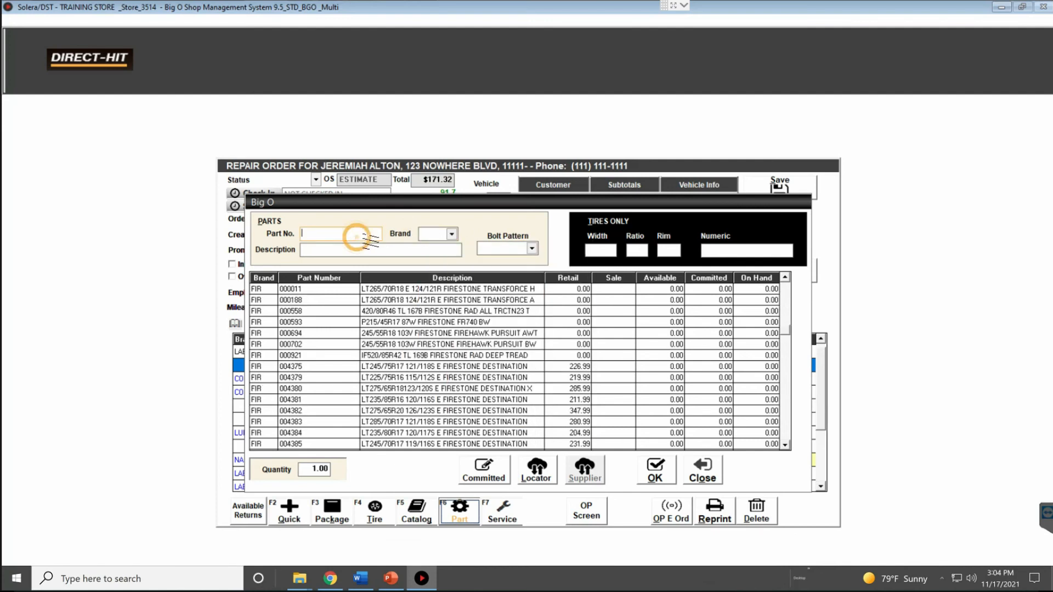
pyautogui.click(379, 248)
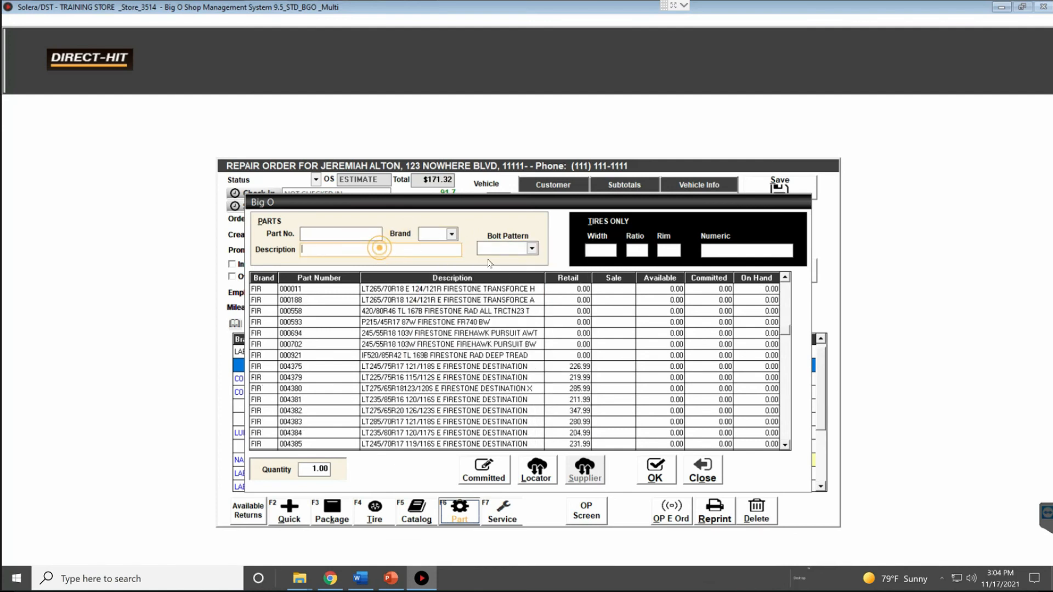
pyautogui.click(532, 248)
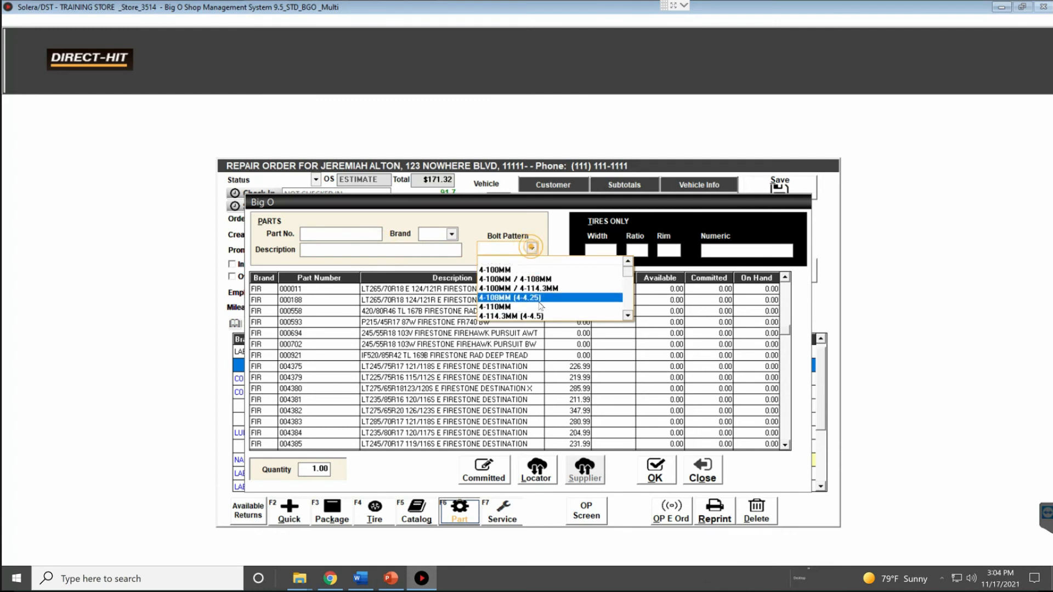
pyautogui.click(515, 219)
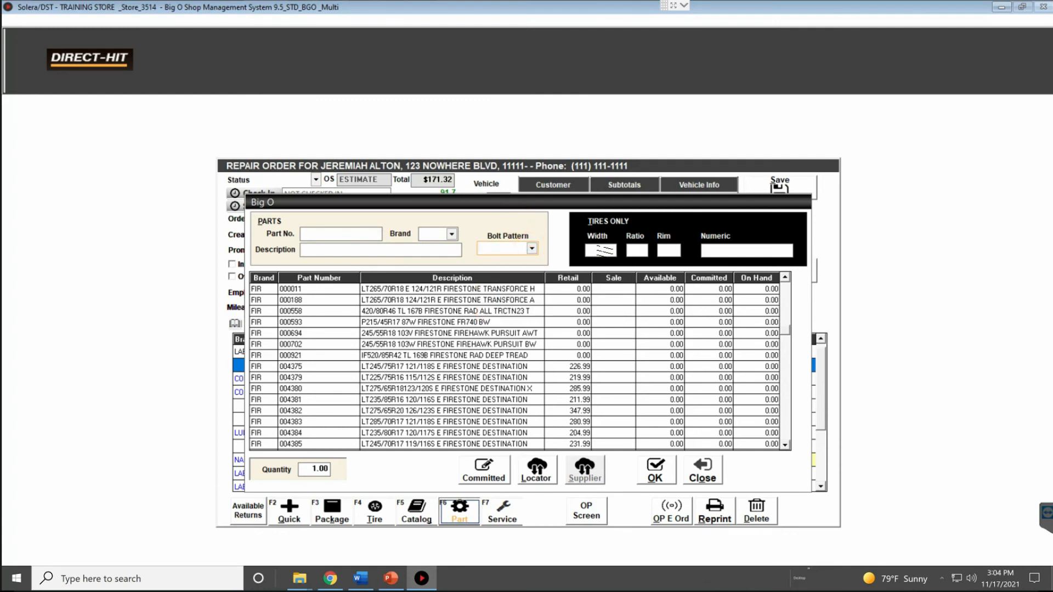
pyautogui.write('2')
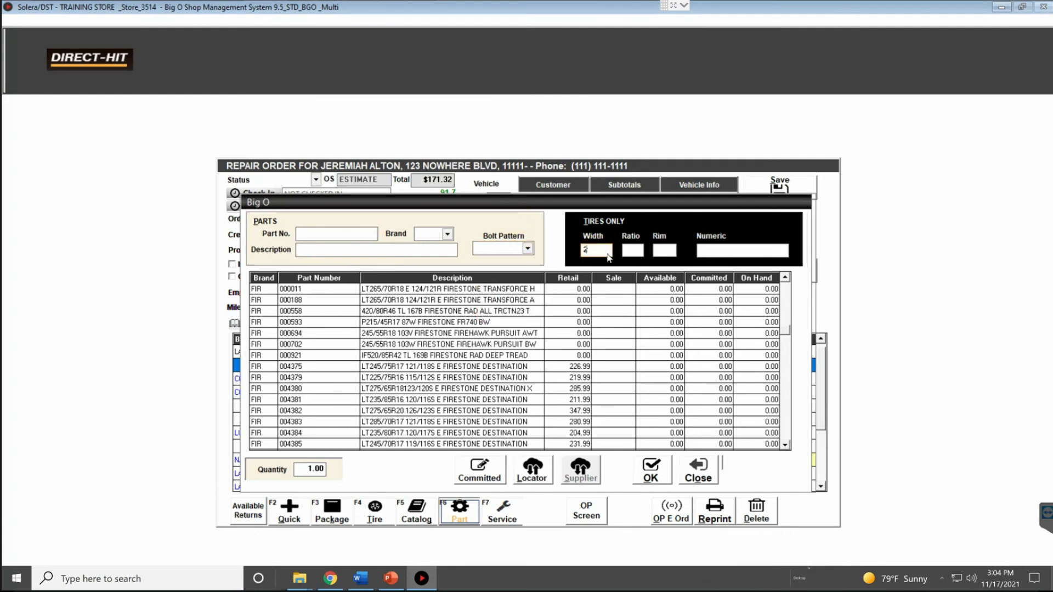
pyautogui.write('05')
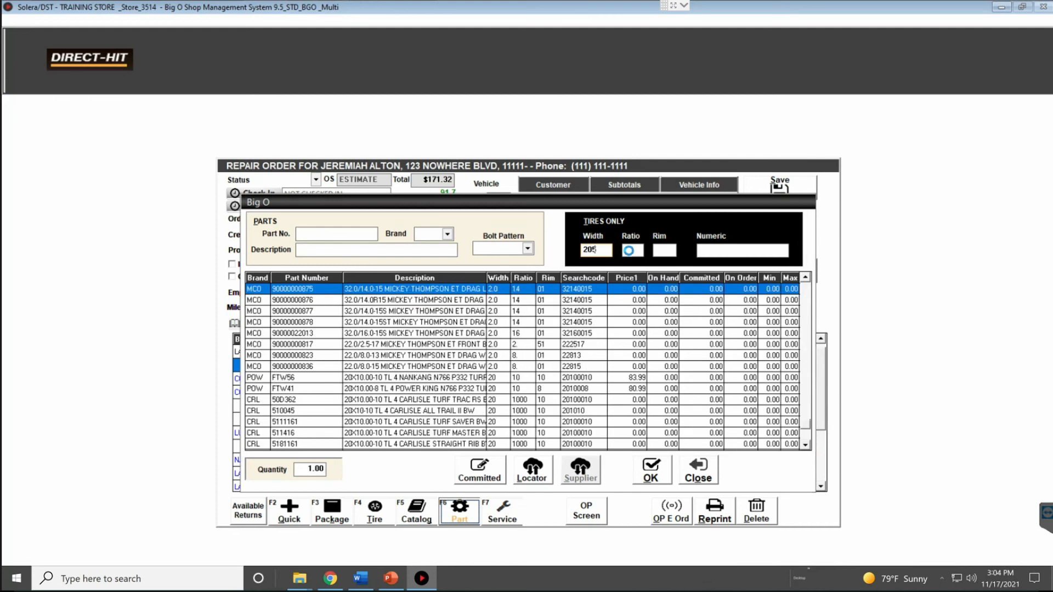
pyautogui.press('Tab')
pyautogui.write('5')
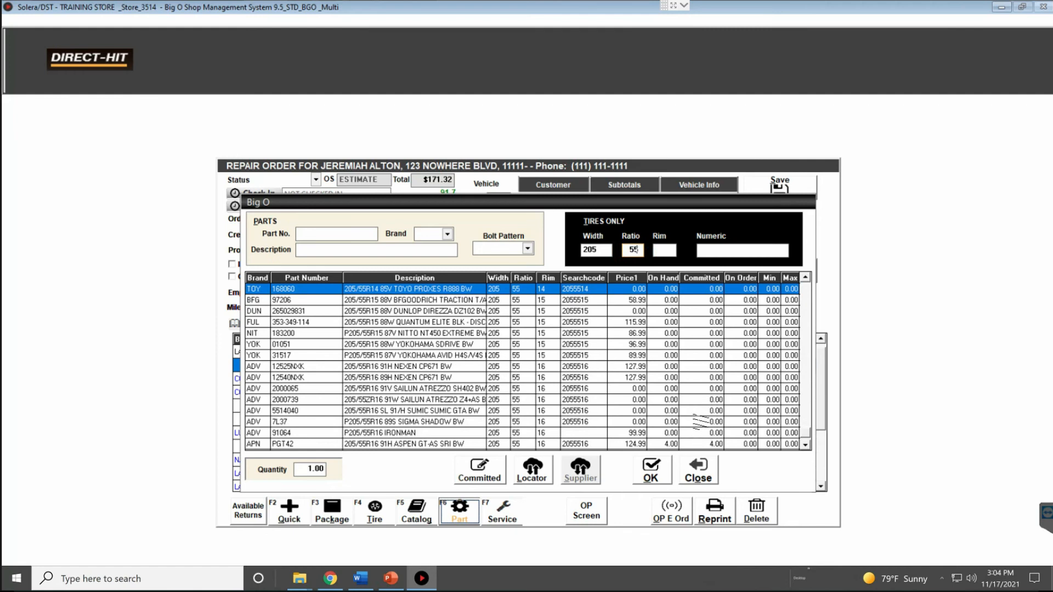
# Close the parts lookup, then open and cancel the Service items list without adding anything
pyautogui.click(713, 472)
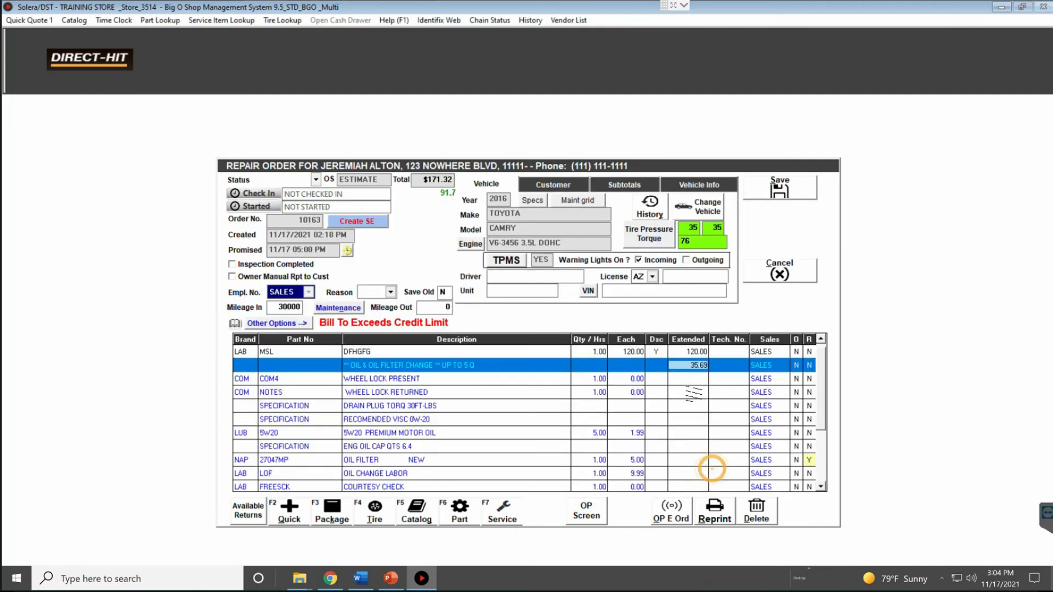
pyautogui.click(504, 512)
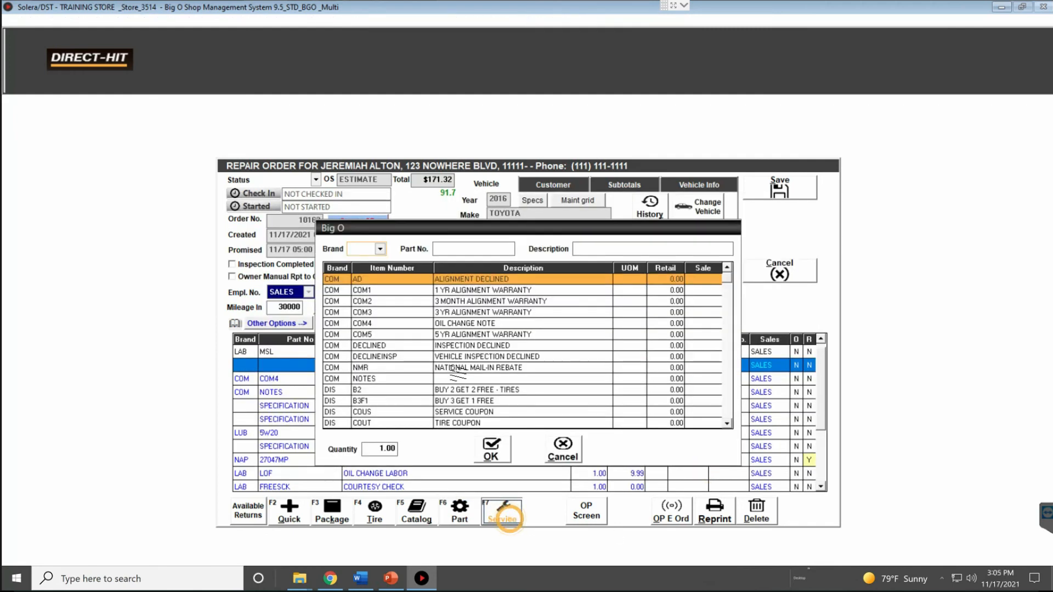
pyautogui.click(380, 248)
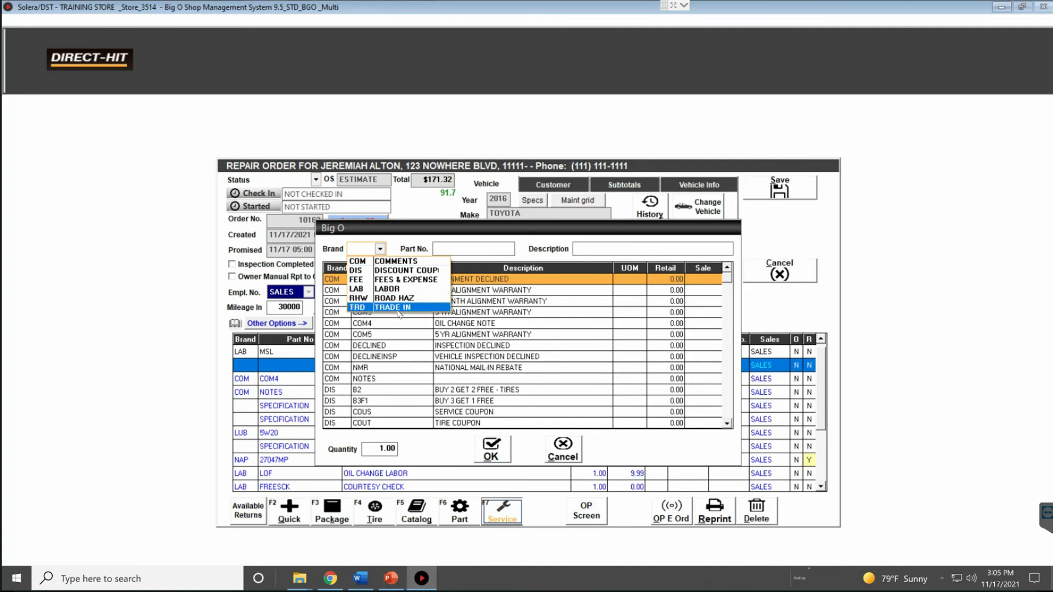
pyautogui.click(555, 453)
pyautogui.click(555, 453)
# Save the ticket and view the outside purchases list, then close it
pyautogui.click(595, 518)
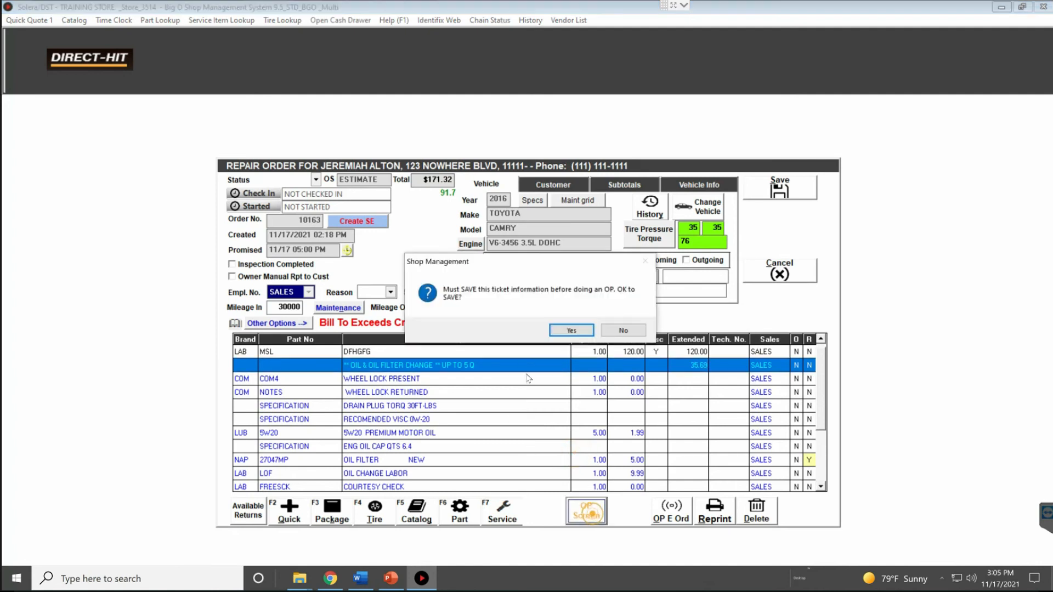
pyautogui.click(576, 330)
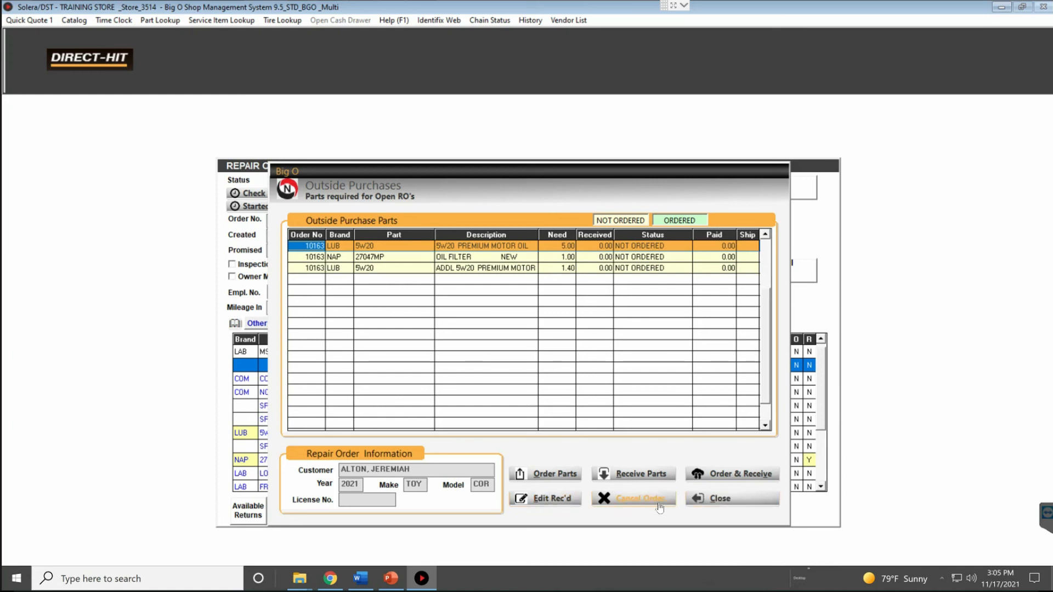
pyautogui.click(718, 500)
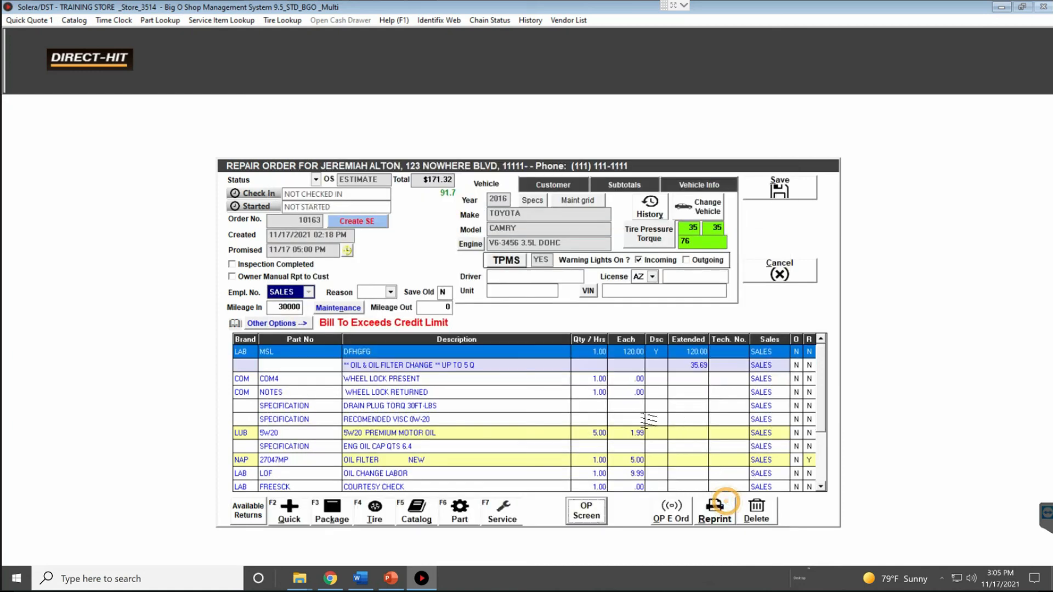
# Compare primary and second vendors, check NAPA oil filter stock, and choose Pick Up
pyautogui.click(671, 510)
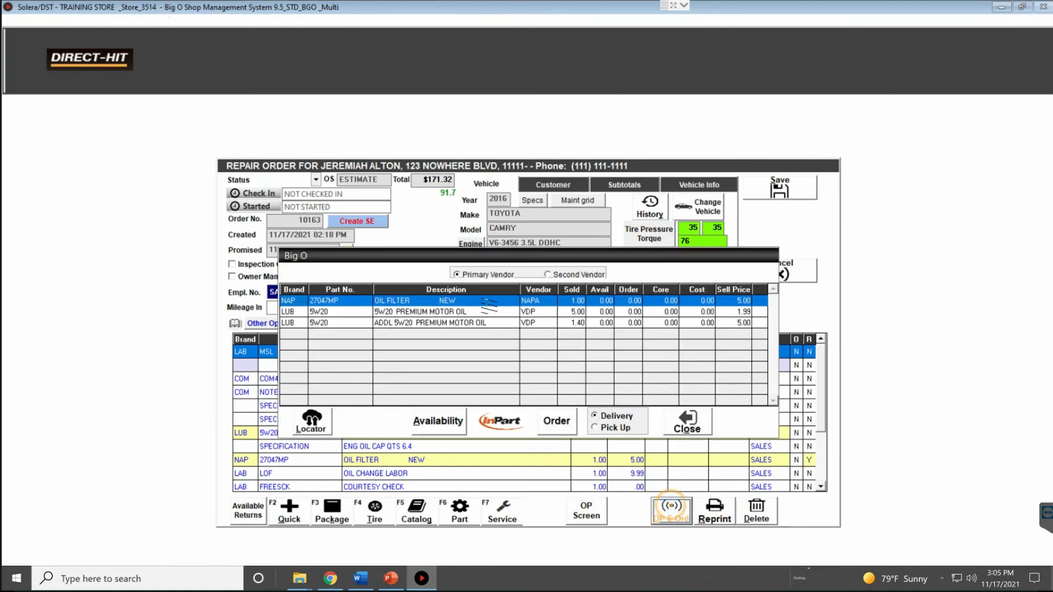
pyautogui.click(549, 274)
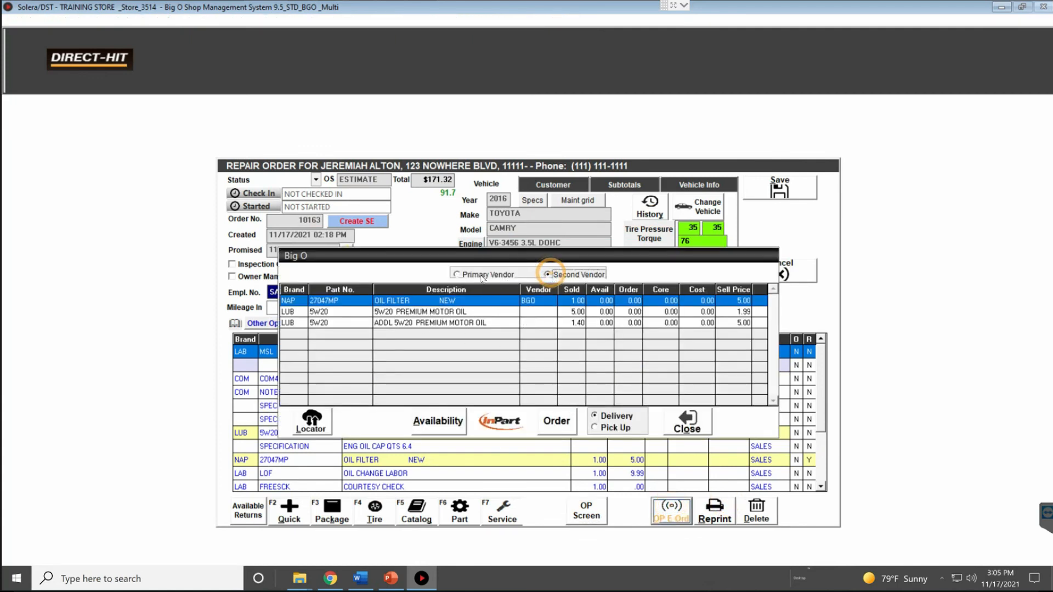
pyautogui.click(478, 274)
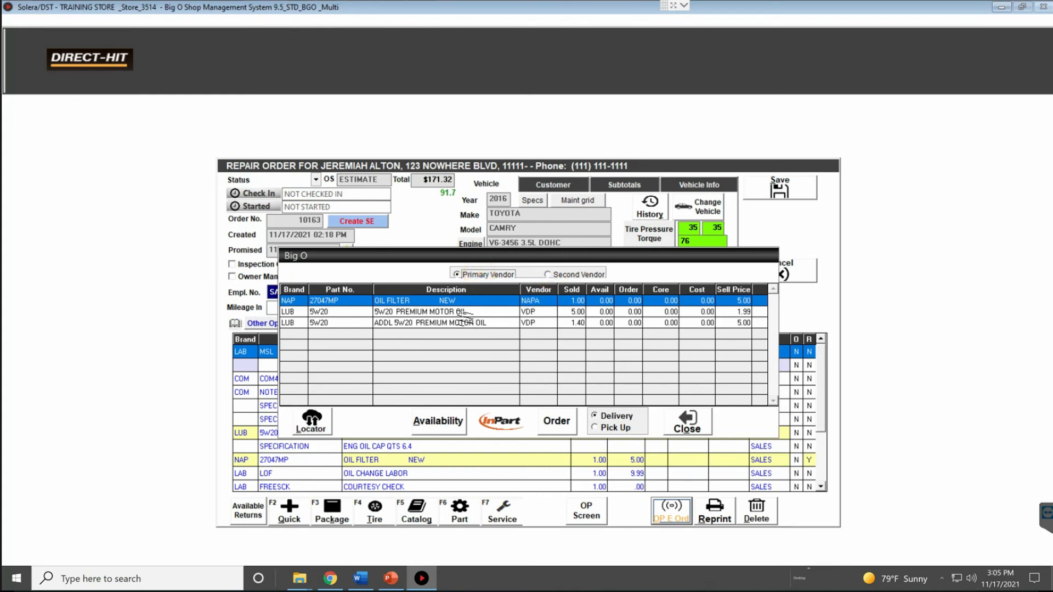
pyautogui.click(560, 272)
pyautogui.click(501, 273)
pyautogui.click(438, 432)
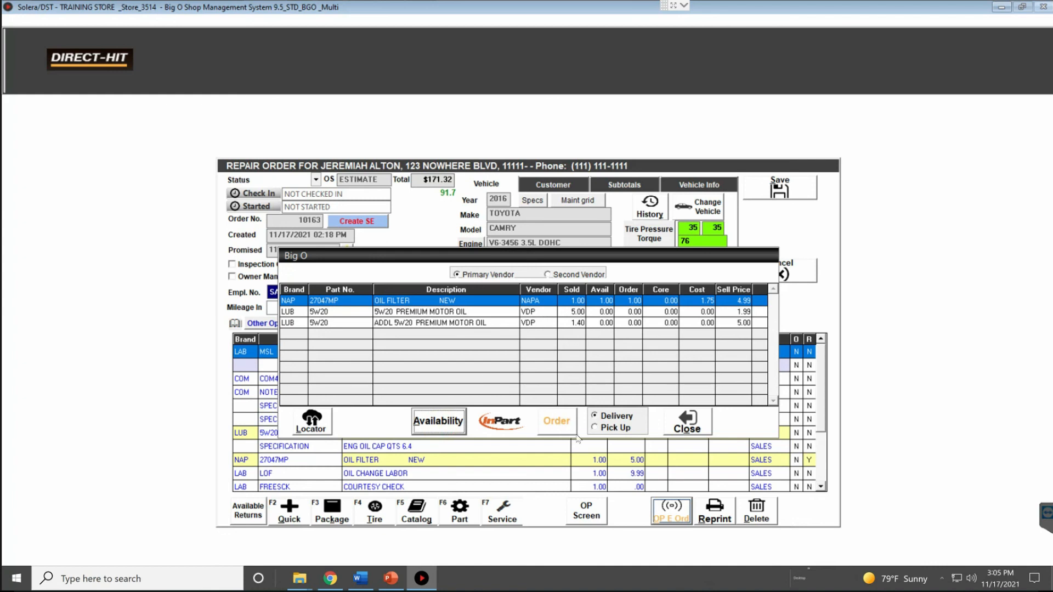
pyautogui.click(594, 427)
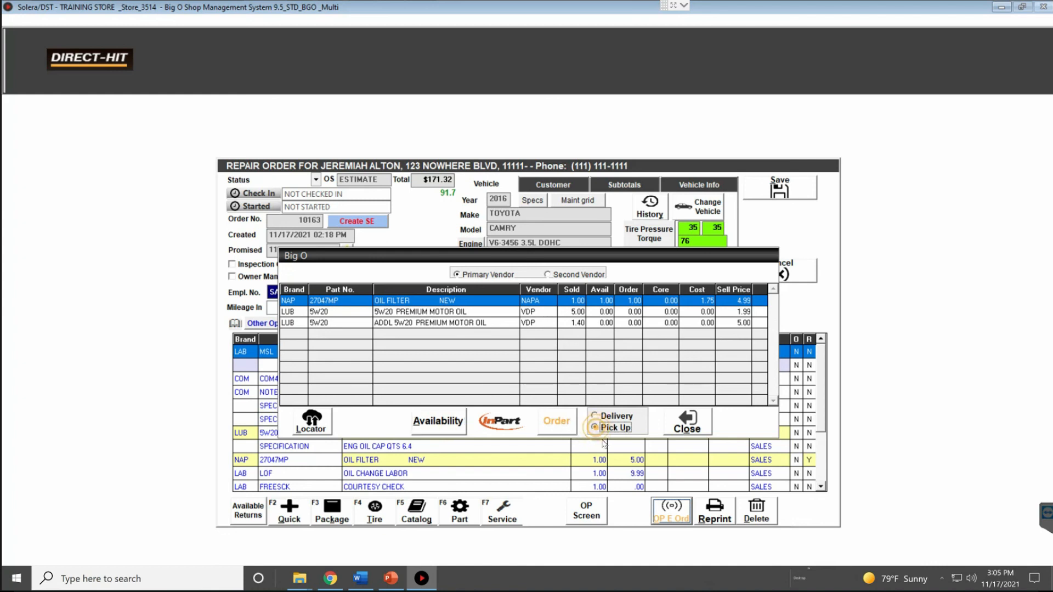
pyautogui.click(696, 427)
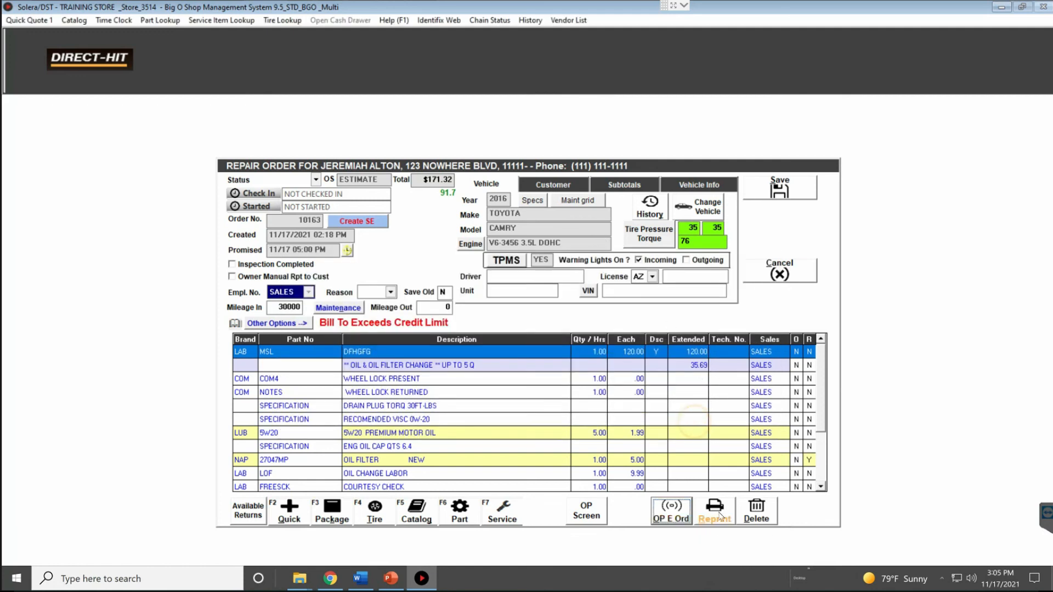
# Delete the RECOMENDED VISC 0W-20 line from the repair order
pyautogui.click(507, 419)
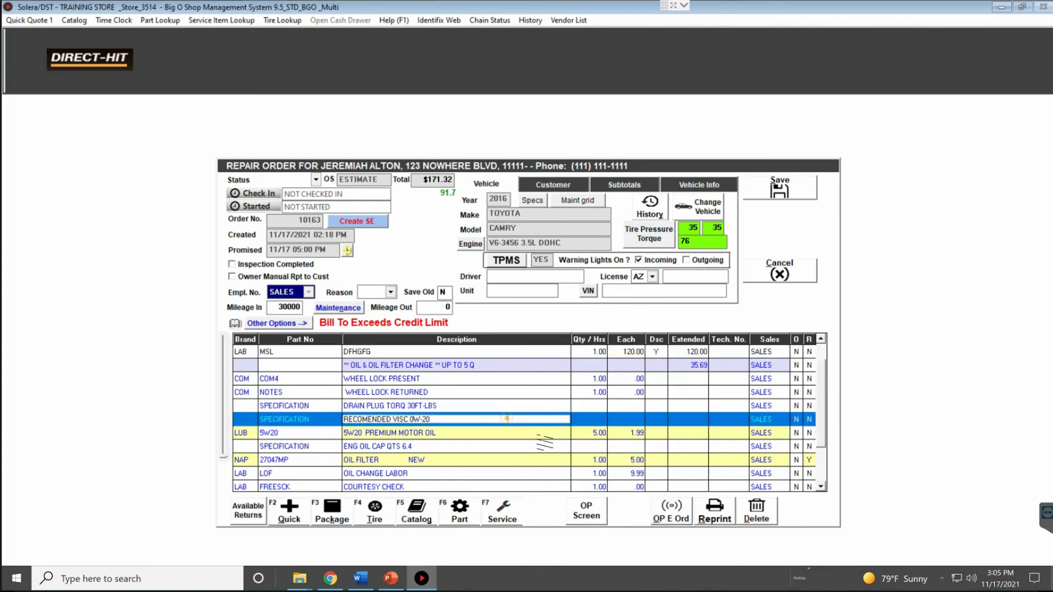
pyautogui.click(756, 510)
pyautogui.click(576, 329)
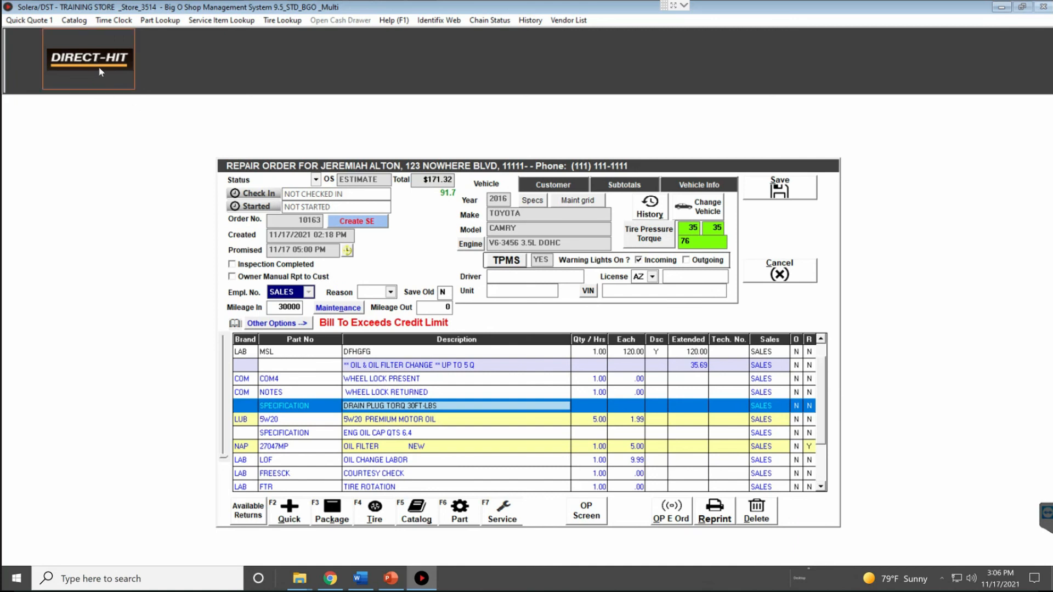
# Open the Camry maintenance schedule with 6 MONTH SERVICE, check severe, and clear inspection items
pyautogui.click(345, 312)
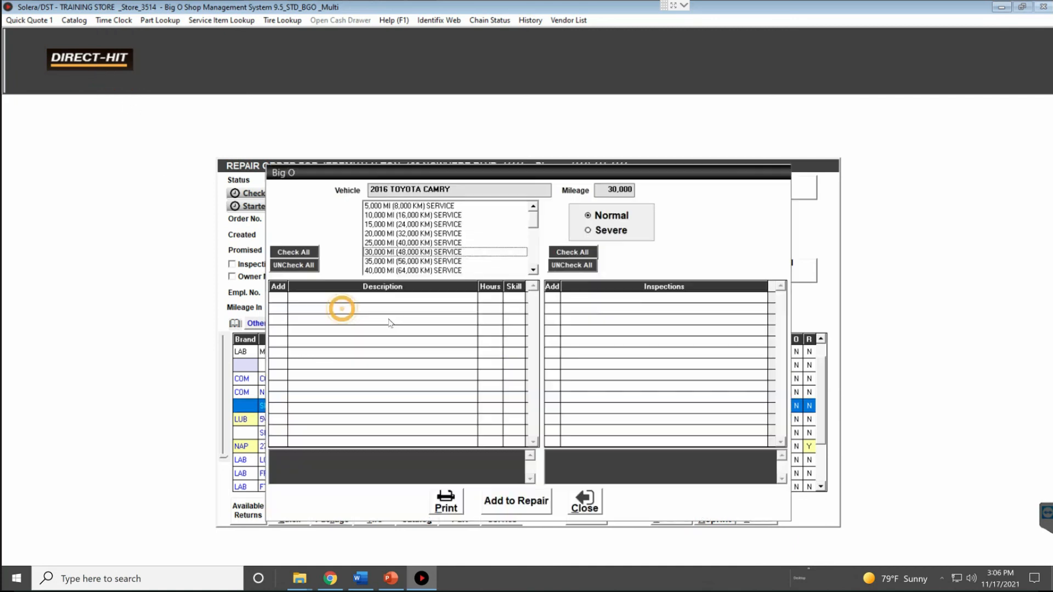
pyautogui.click(475, 330)
pyautogui.click(514, 328)
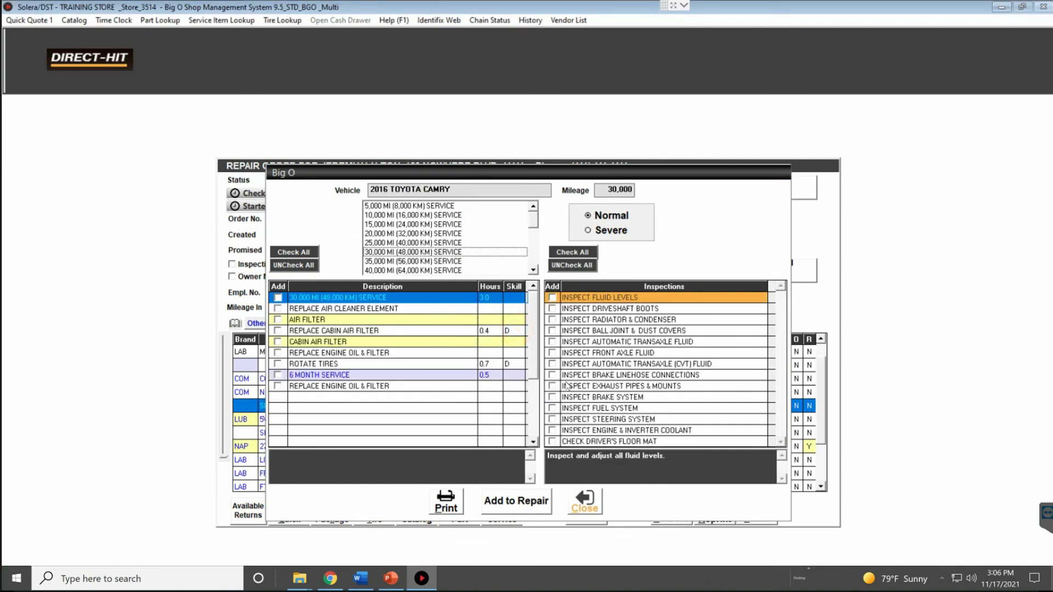
pyautogui.click(598, 231)
pyautogui.press('Return')
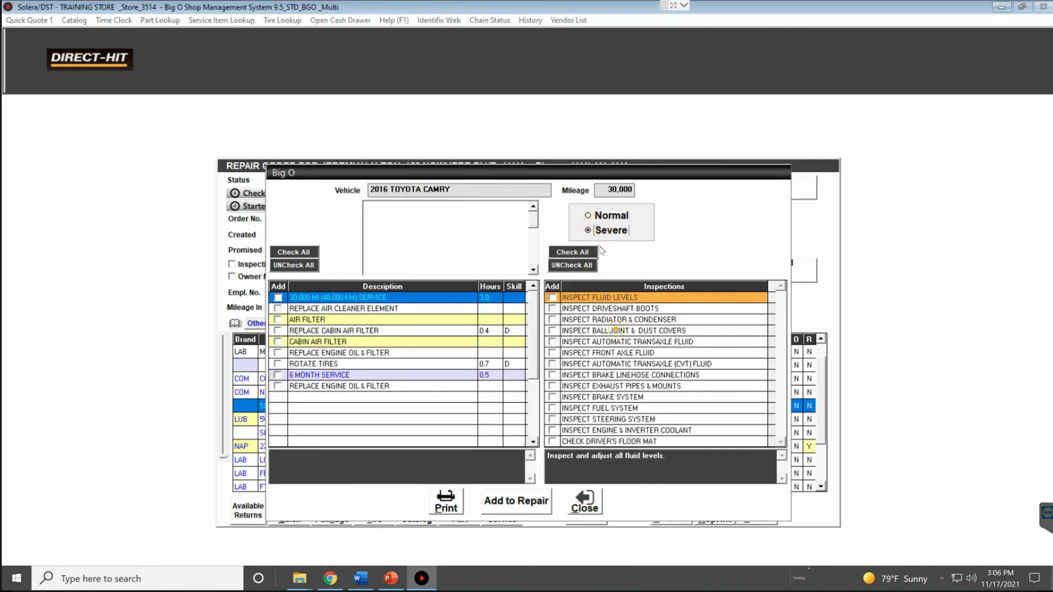
pyautogui.click(590, 215)
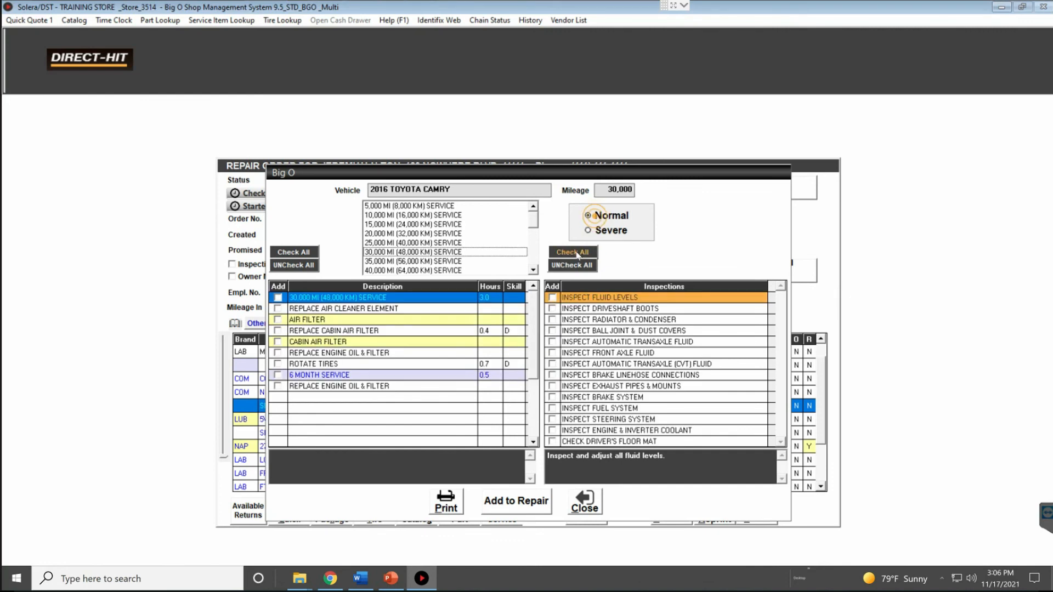
pyautogui.click(575, 265)
# Add only the AIR FILTER service using NAPA part 29430 at 19.99, total $194.89
pyautogui.click(289, 252)
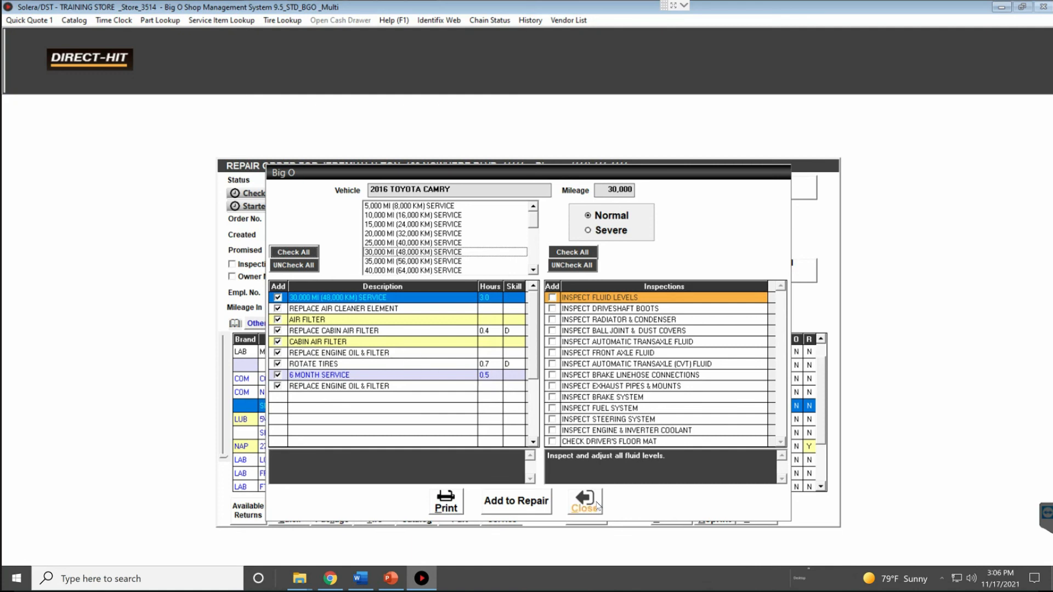
pyautogui.click(293, 265)
pyautogui.click(277, 319)
pyautogui.click(510, 500)
pyautogui.doubleClick(527, 282)
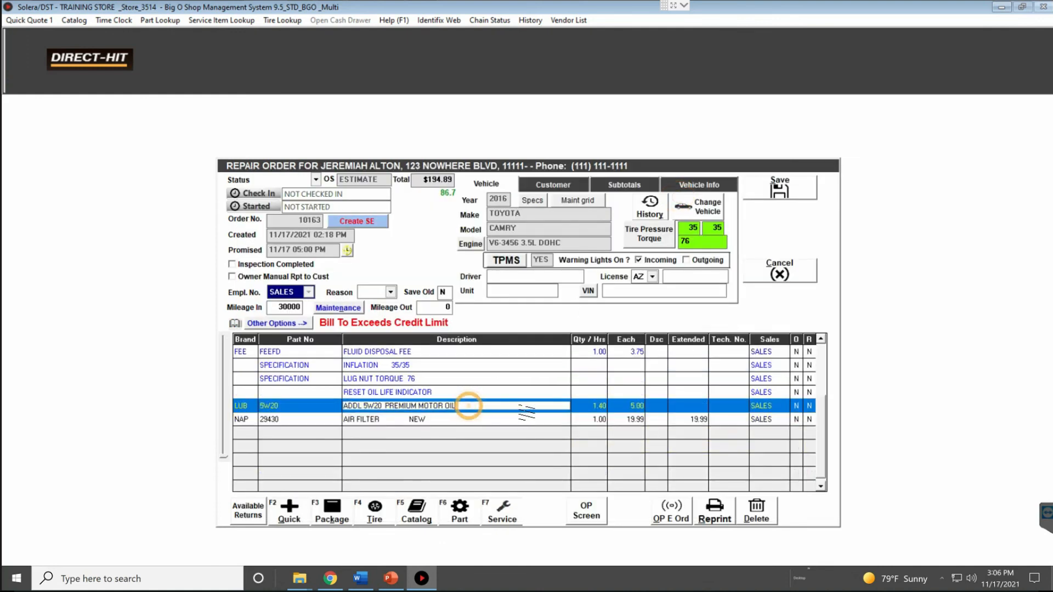
pyautogui.click(545, 180)
pyautogui.click(494, 184)
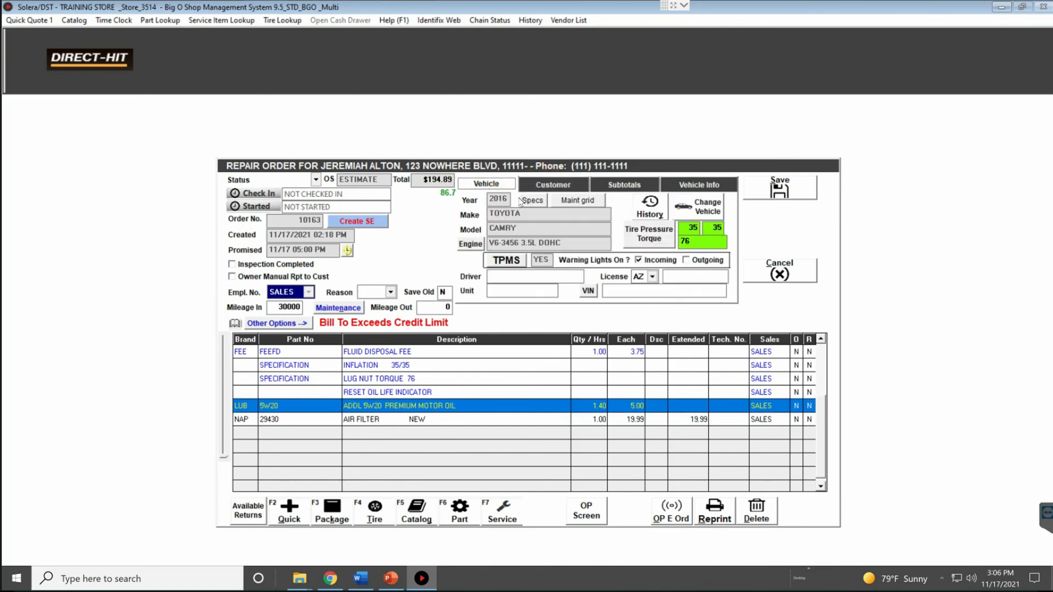
pyautogui.click(574, 199)
pyautogui.click(482, 331)
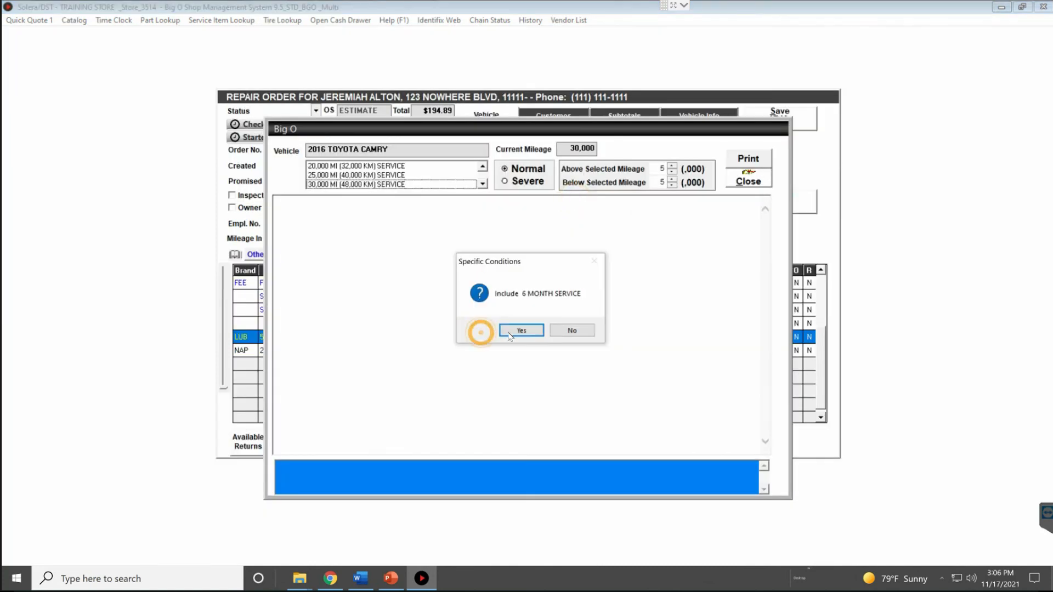
pyautogui.click(516, 330)
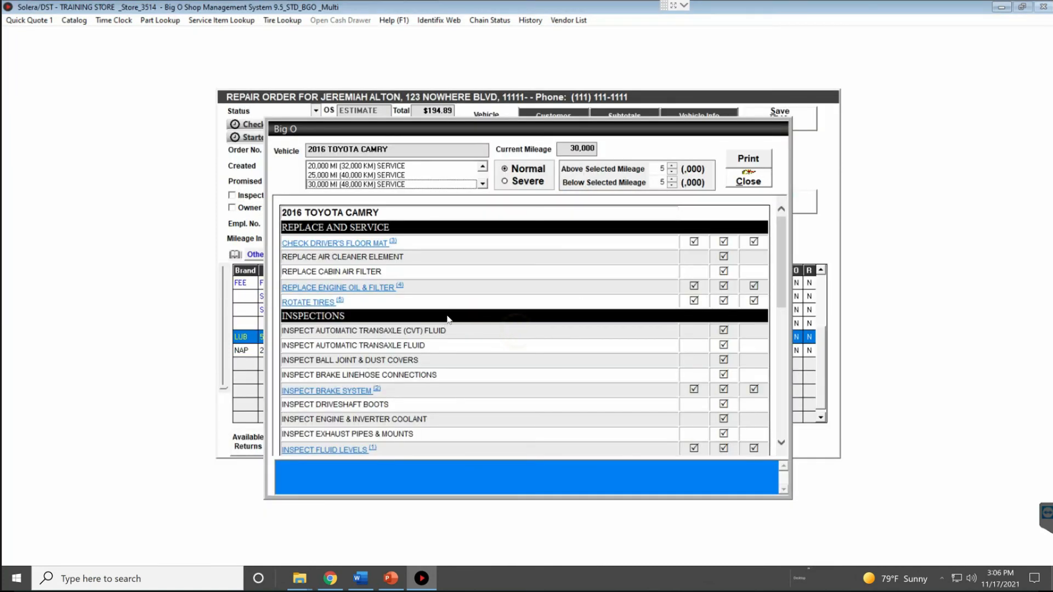
pyautogui.scroll(-3, 450, 310)
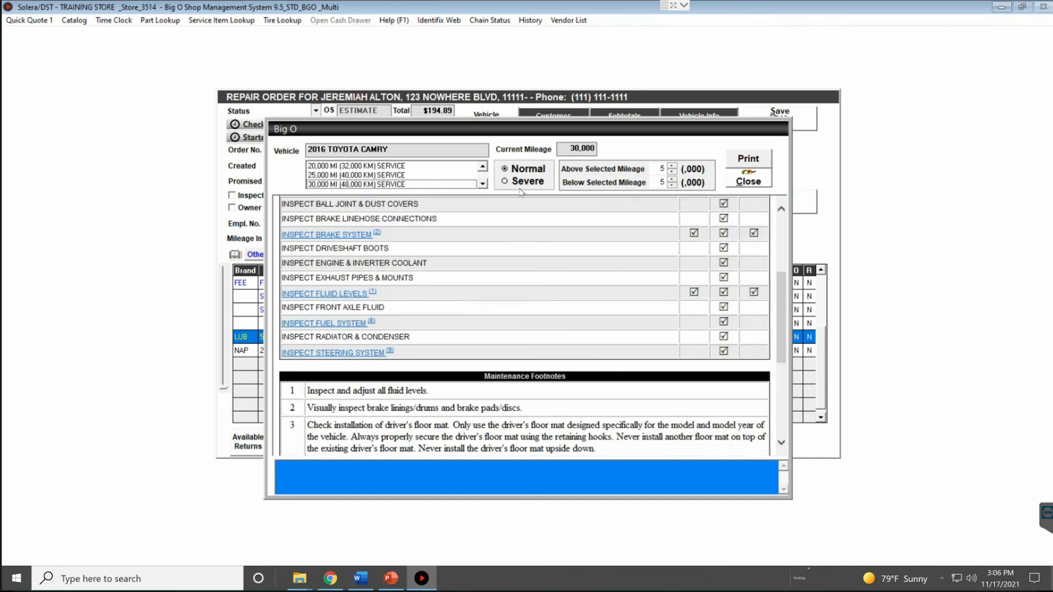
pyautogui.scroll(-3, 528, 321)
pyautogui.scroll(6, 526, 307)
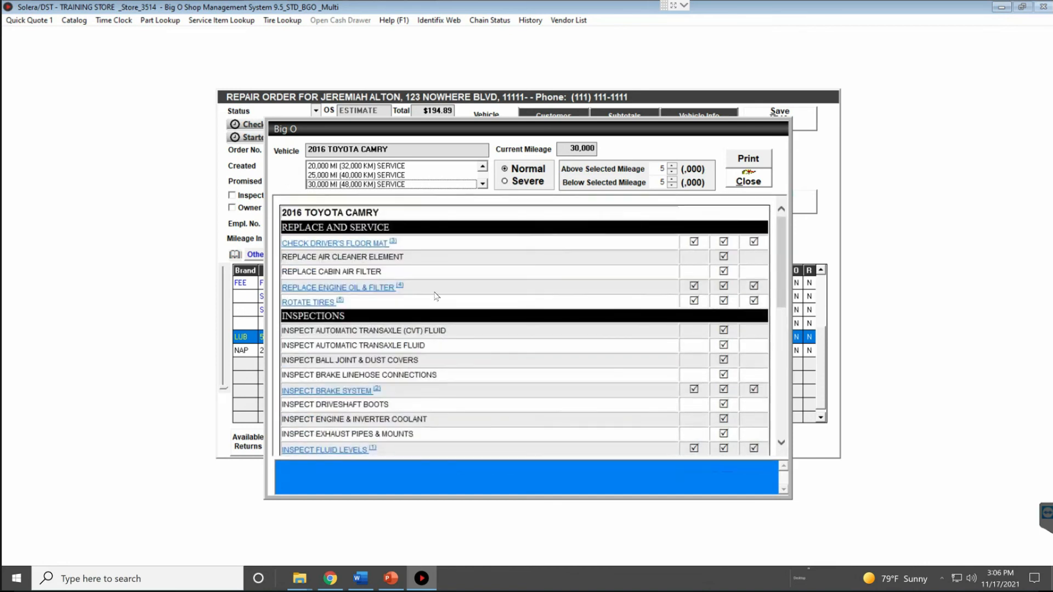
pyautogui.click(749, 181)
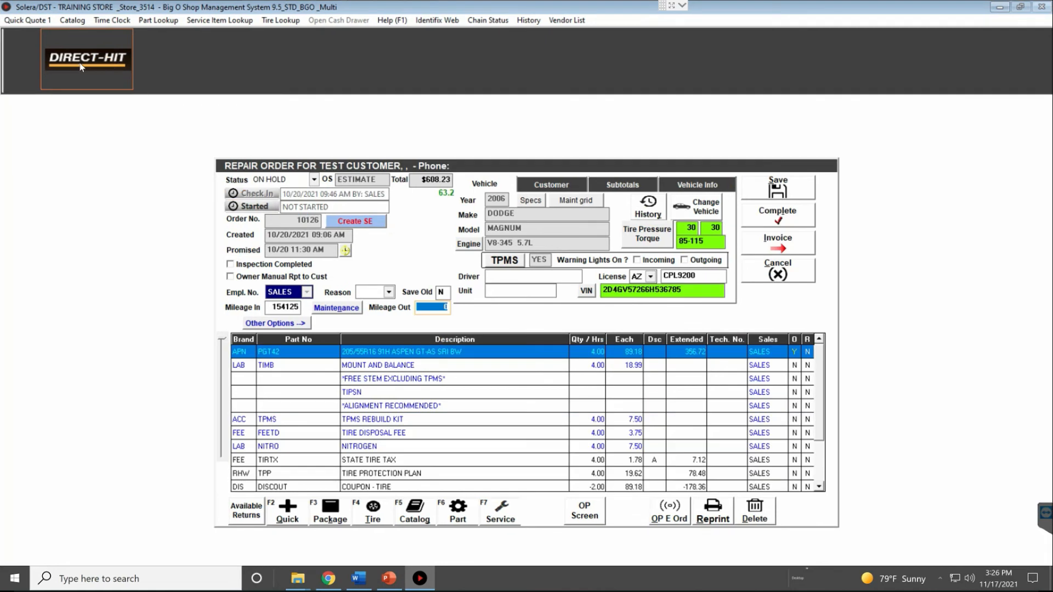
# Open Identifix Direct-Hit full screen and bring up the Maintenance Customer Plan report
pyautogui.click(84, 65)
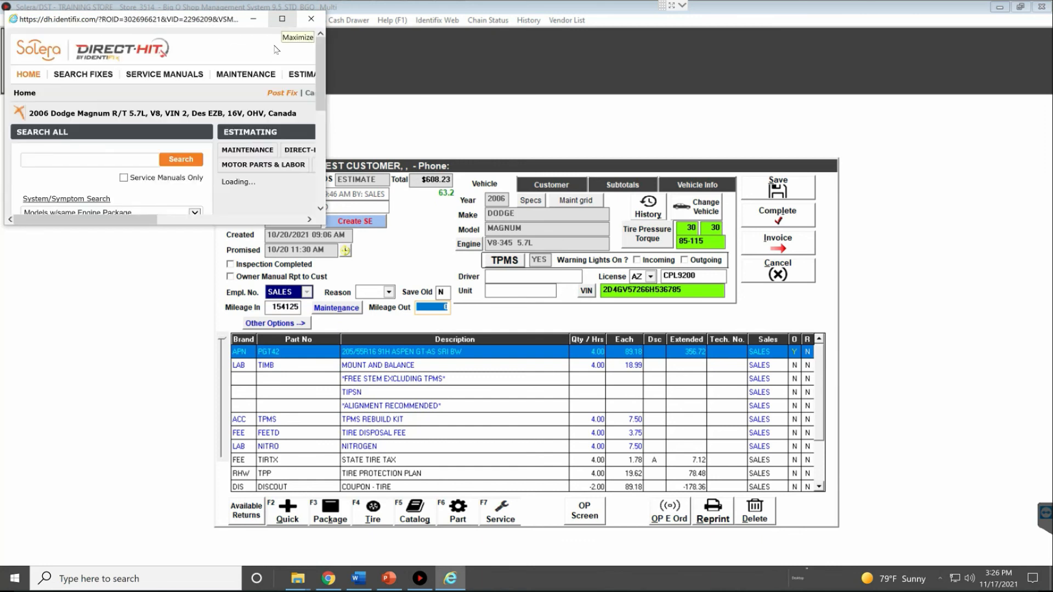
pyautogui.click(282, 20)
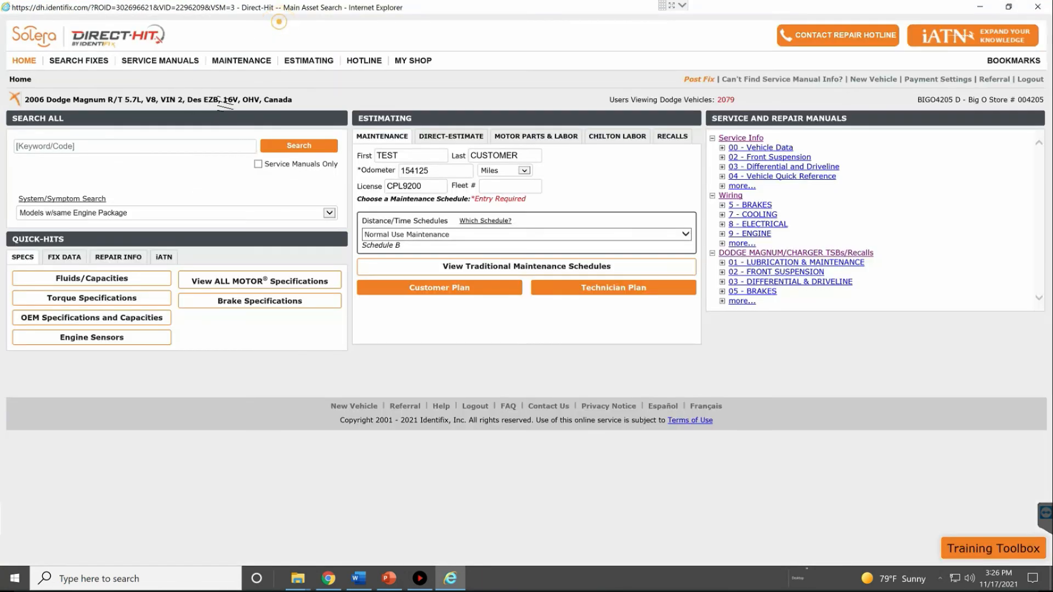
pyautogui.click(247, 63)
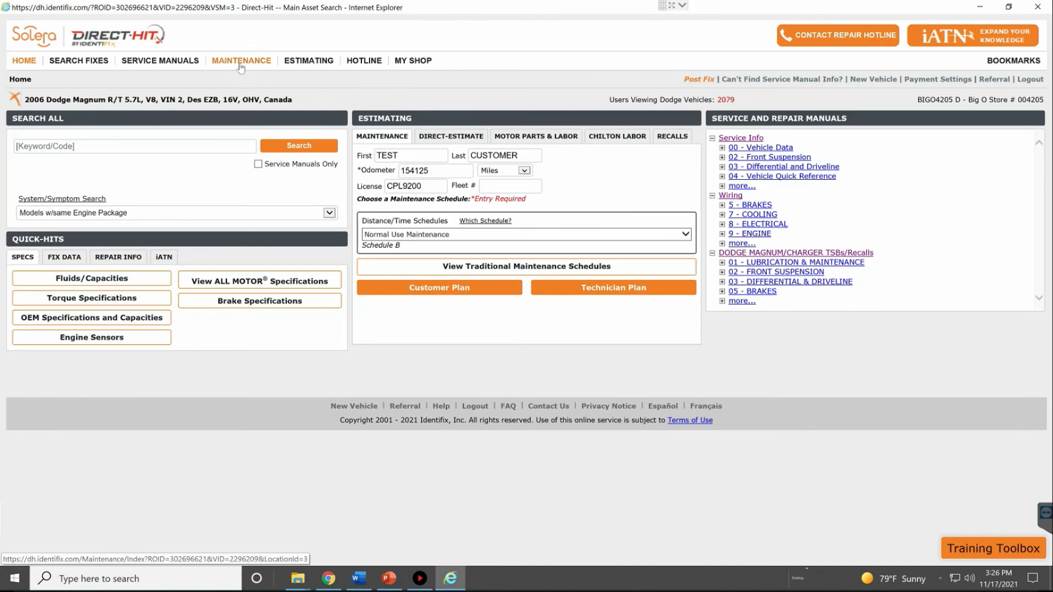
pyautogui.click(241, 65)
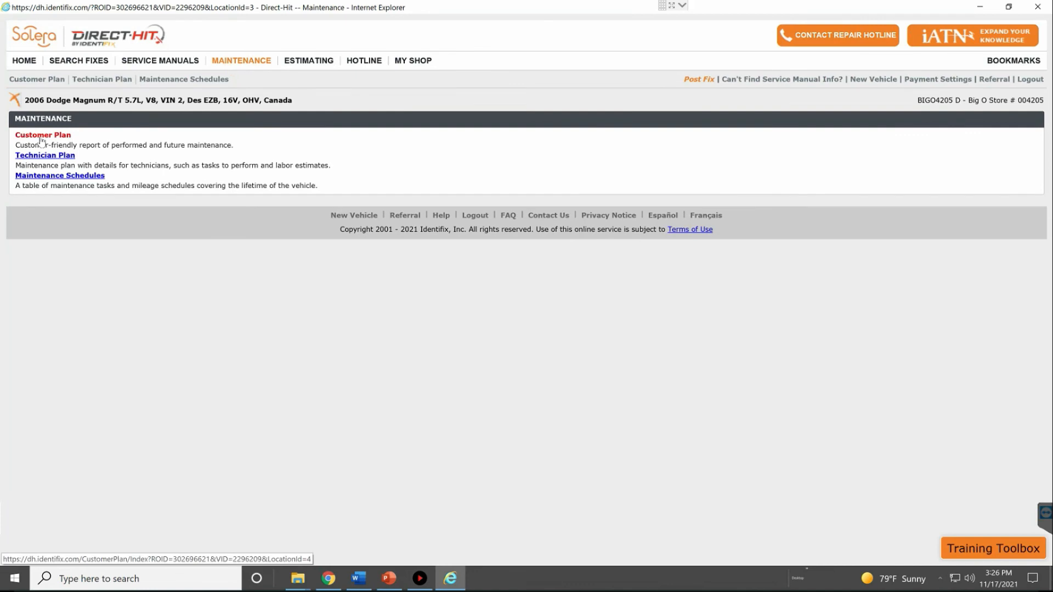
pyautogui.click(42, 137)
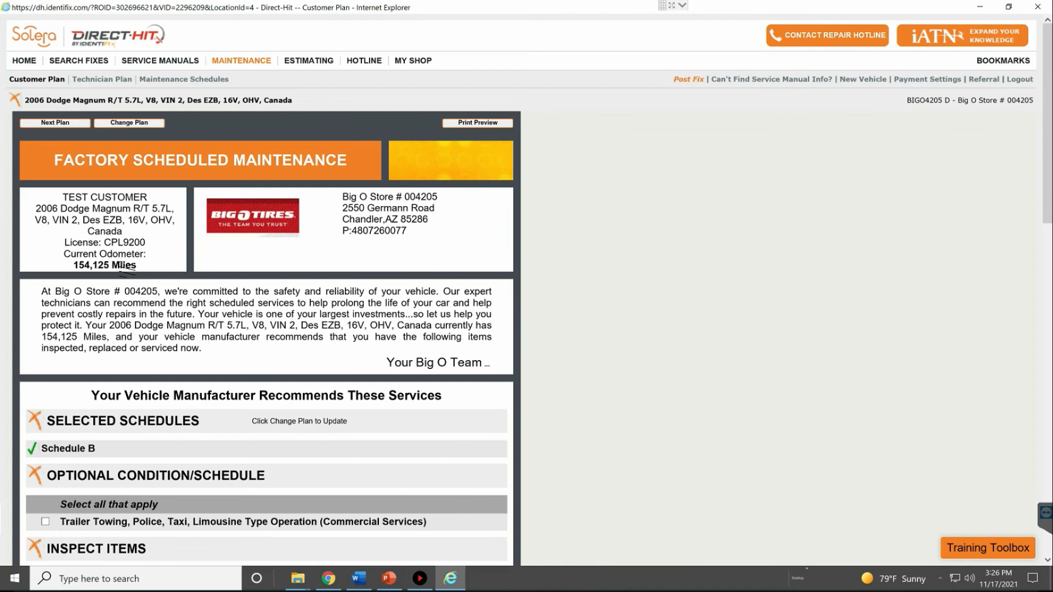
# Scroll through the Dodge Magnum plan, highlighting the transfer case fluid catch-up item
pyautogui.scroll(-10, 107, 260)
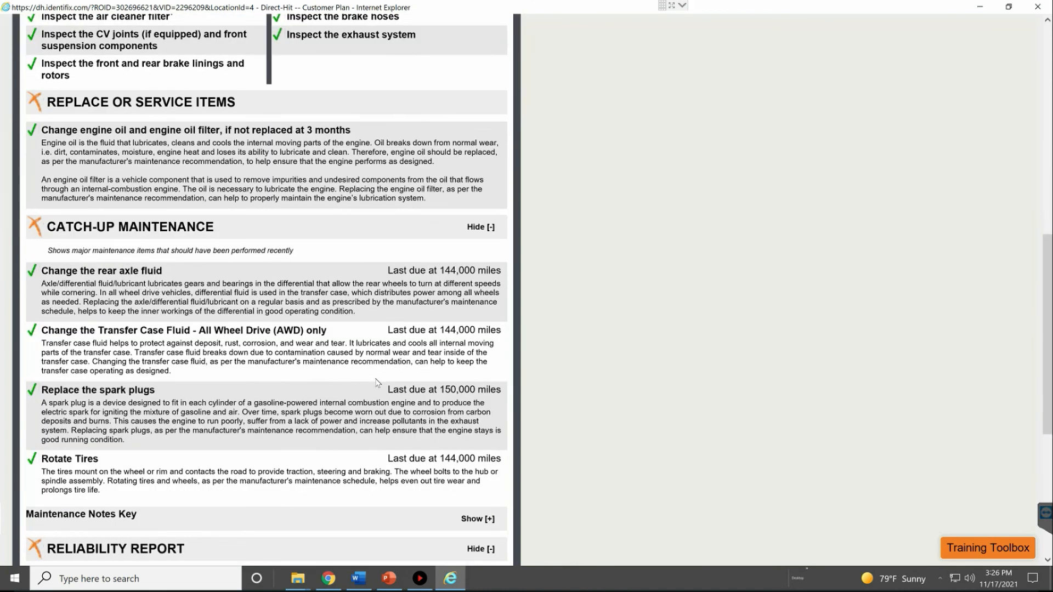
pyautogui.moveTo(395, 322); pyautogui.dragTo(456, 330)
pyautogui.scroll(-5, 395, 322)
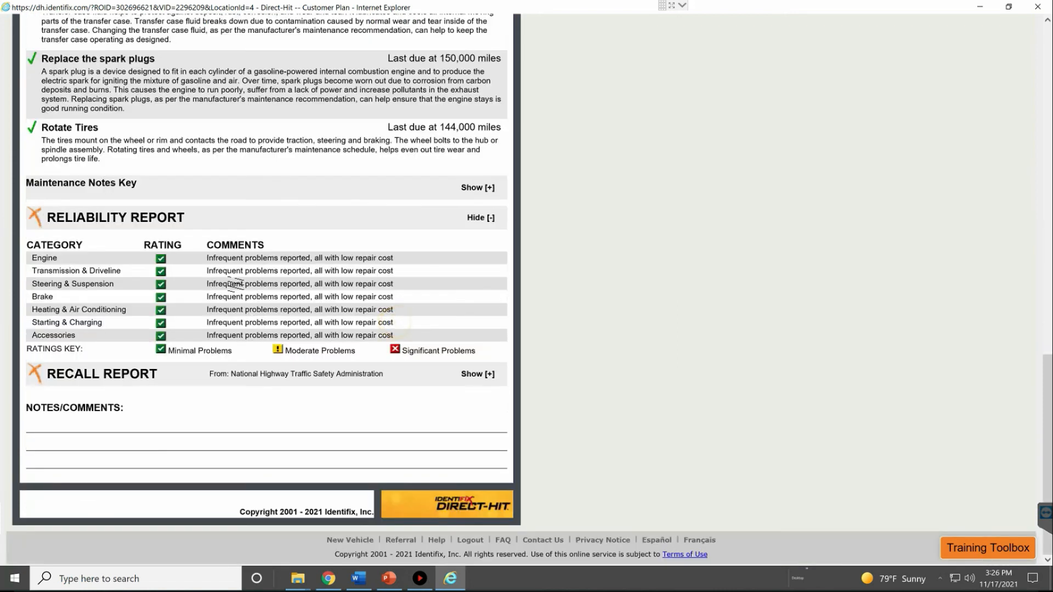
pyautogui.scroll(5, 235, 284)
pyautogui.scroll(-3, 207, 311)
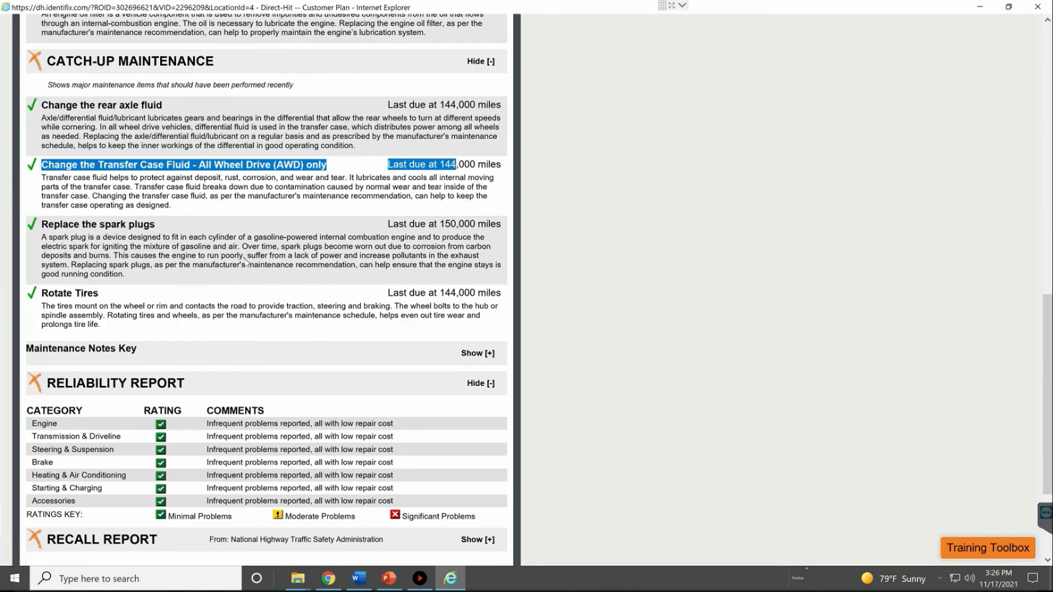
pyautogui.scroll(8, 666, 145)
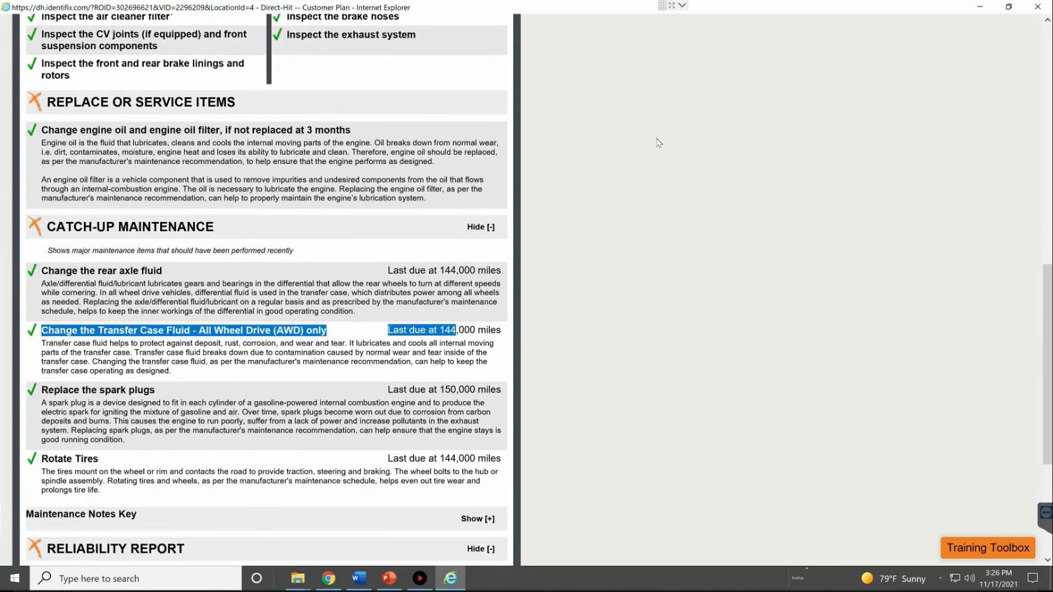
pyautogui.scroll(6, 637, 112)
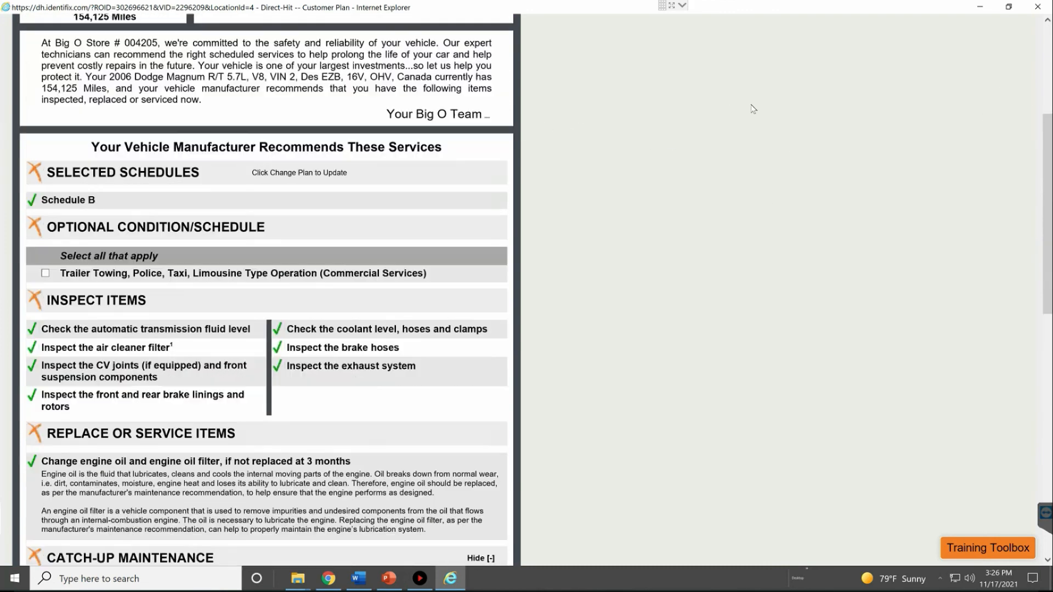